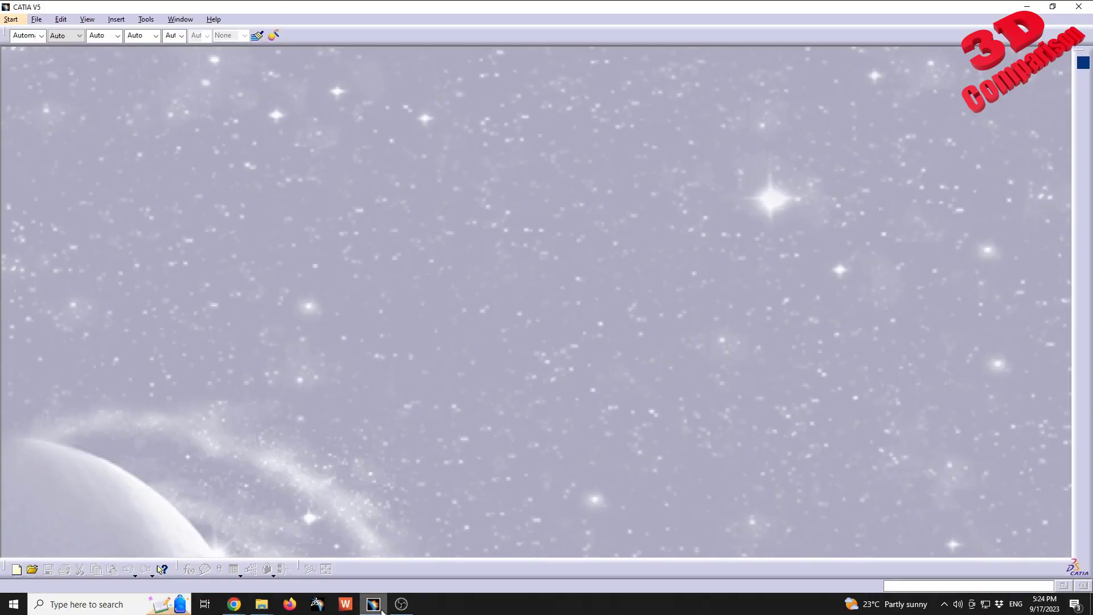
# - Open quick return mechanism.stp, dismiss the transfer report, and fit the whole assembly in view
pyautogui.hotkey('alt', 'Tab')
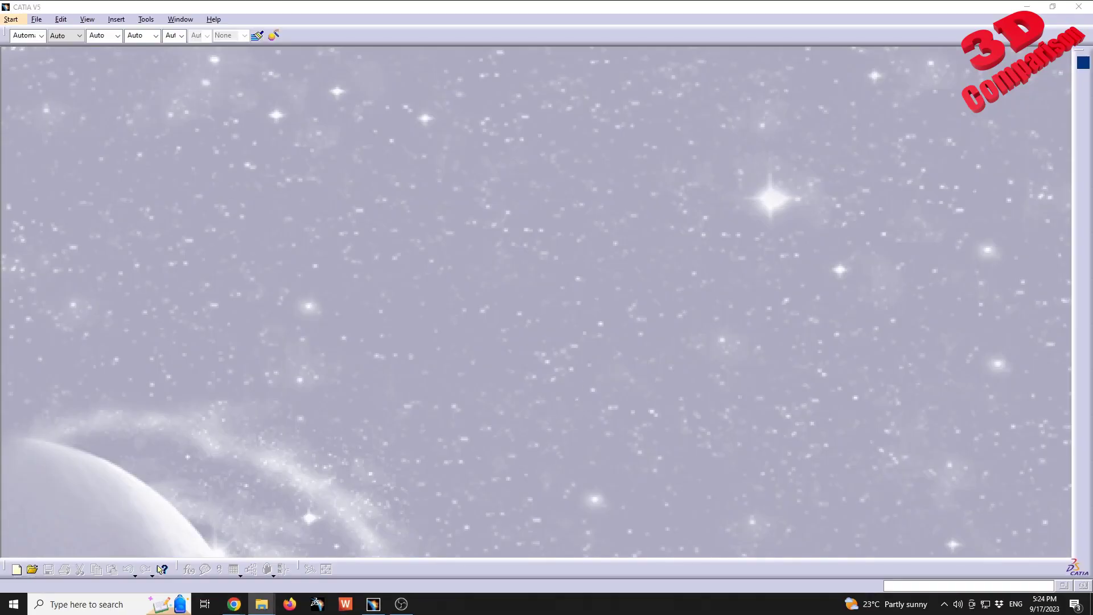
pyautogui.moveTo(456, 364); pyautogui.dragTo(457, 366)
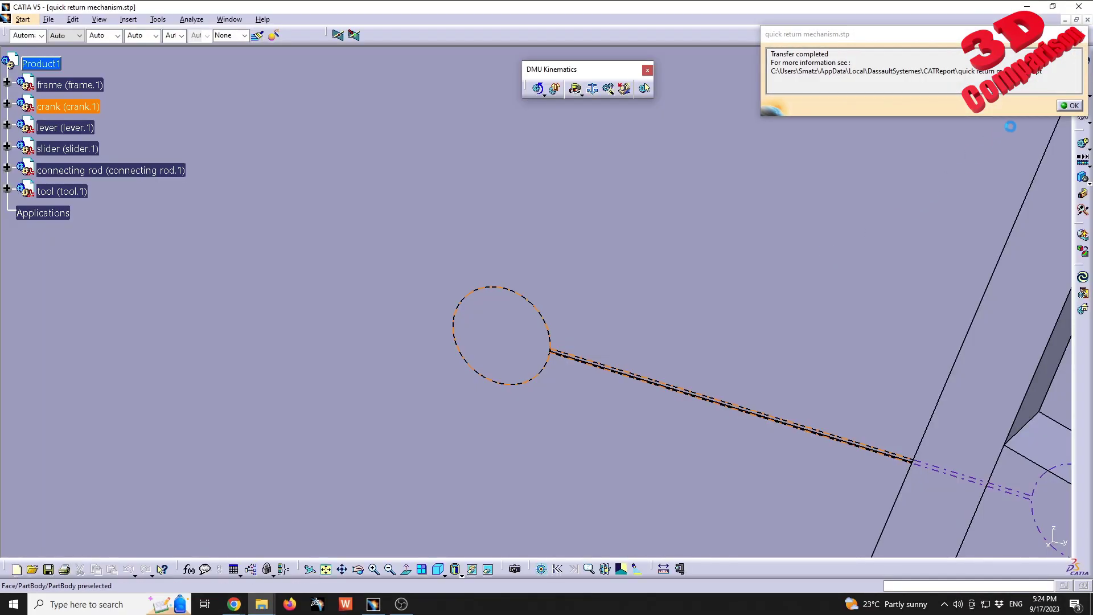
pyautogui.click(1066, 110)
pyautogui.moveTo(746, 239); pyautogui.dragTo(613, 341, button='middle')
pyautogui.moveTo(583, 380); pyautogui.dragTo(569, 205, button='middle')
pyautogui.moveTo(415, 254); pyautogui.dragTo(579, 317, button='middle')
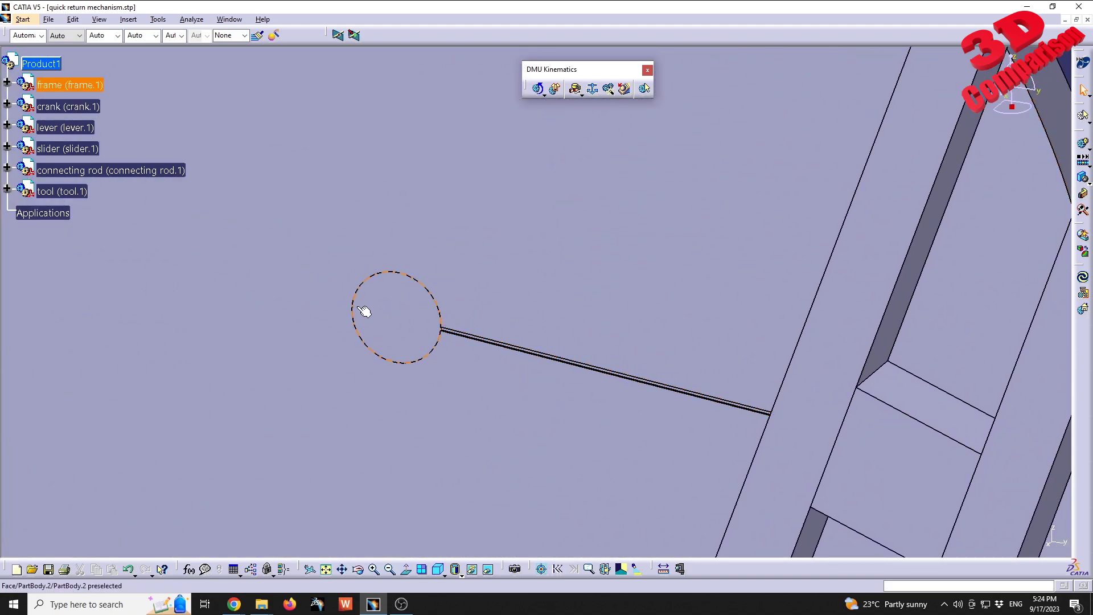
pyautogui.click(326, 570)
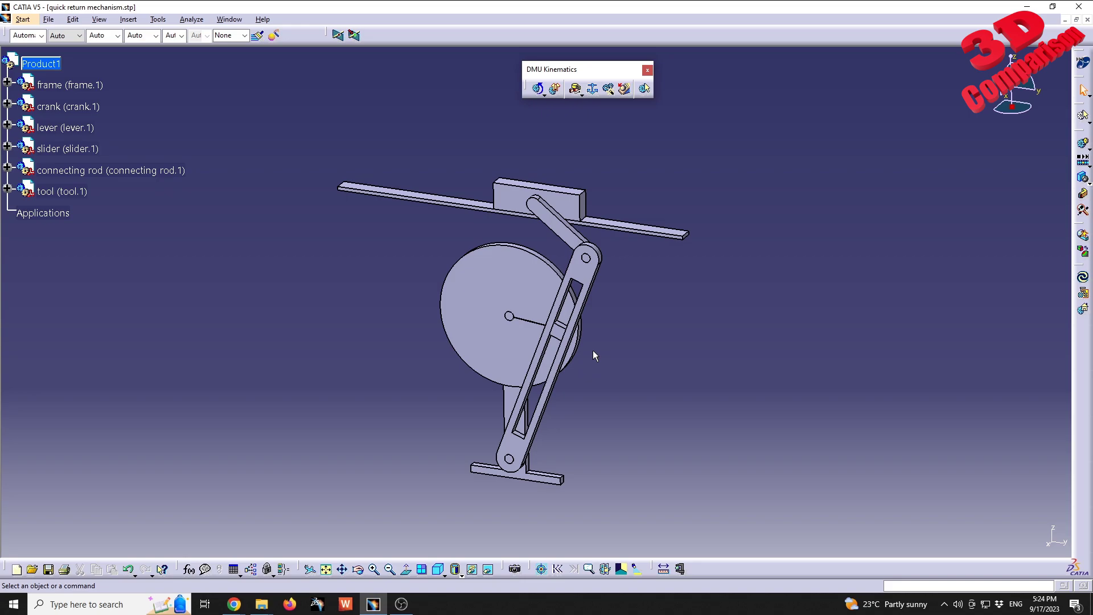
# - Colour the crank cyan
pyautogui.moveTo(671, 299); pyautogui.dragTo(618, 329, button='middle')
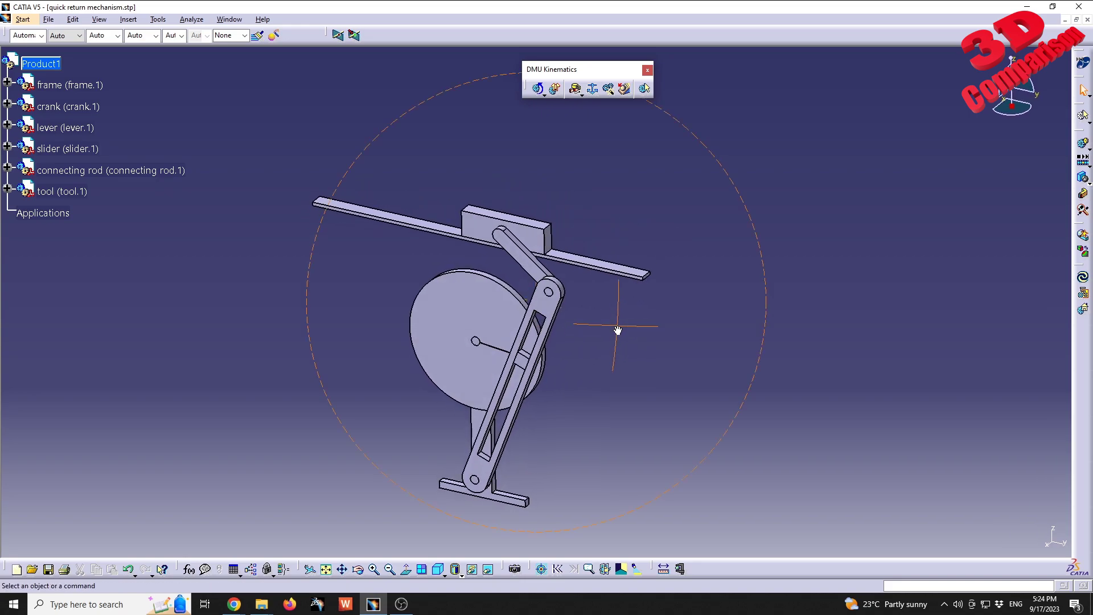
pyautogui.moveTo(550, 376); pyautogui.dragTo(547, 364, button='middle')
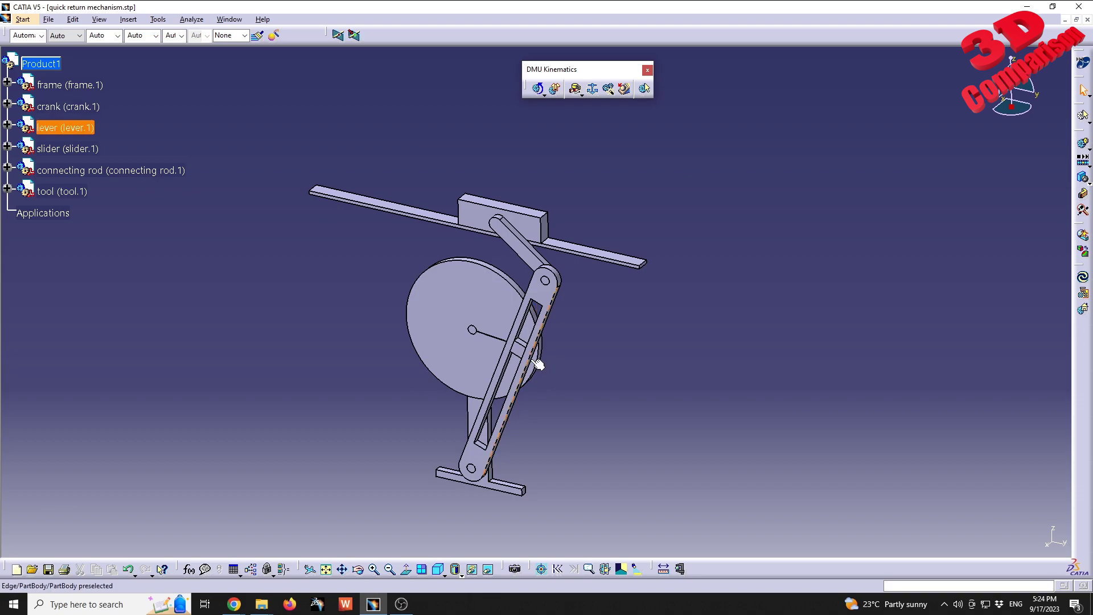
pyautogui.moveTo(422, 310); pyautogui.dragTo(498, 91, button='middle')
pyautogui.moveTo(486, 280); pyautogui.dragTo(488, 316, button='middle')
pyautogui.click(514, 272)
pyautogui.click(69, 106)
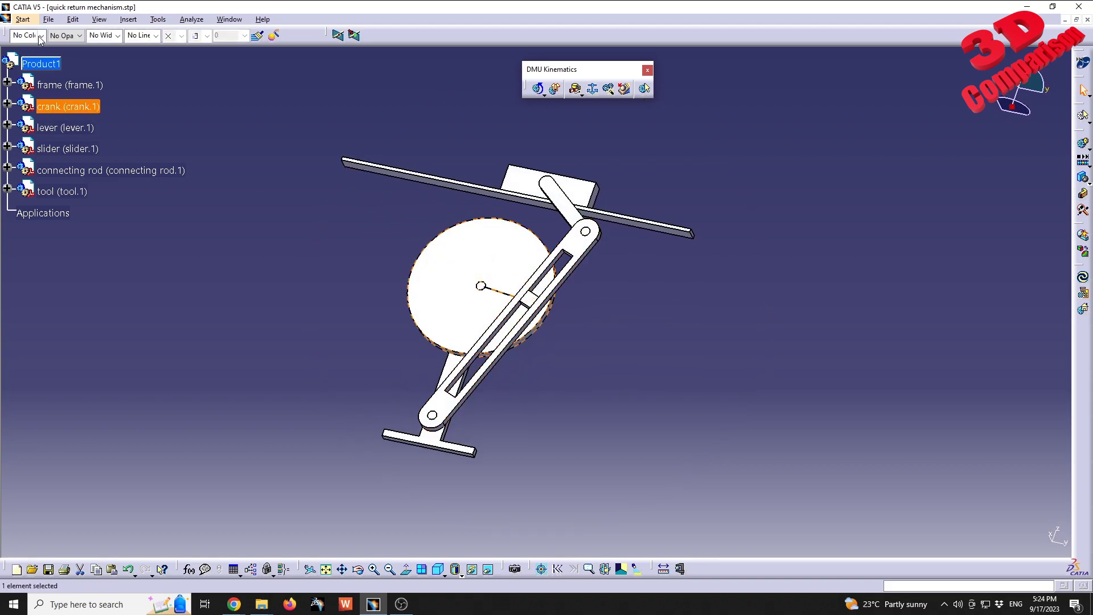
pyautogui.click(40, 36)
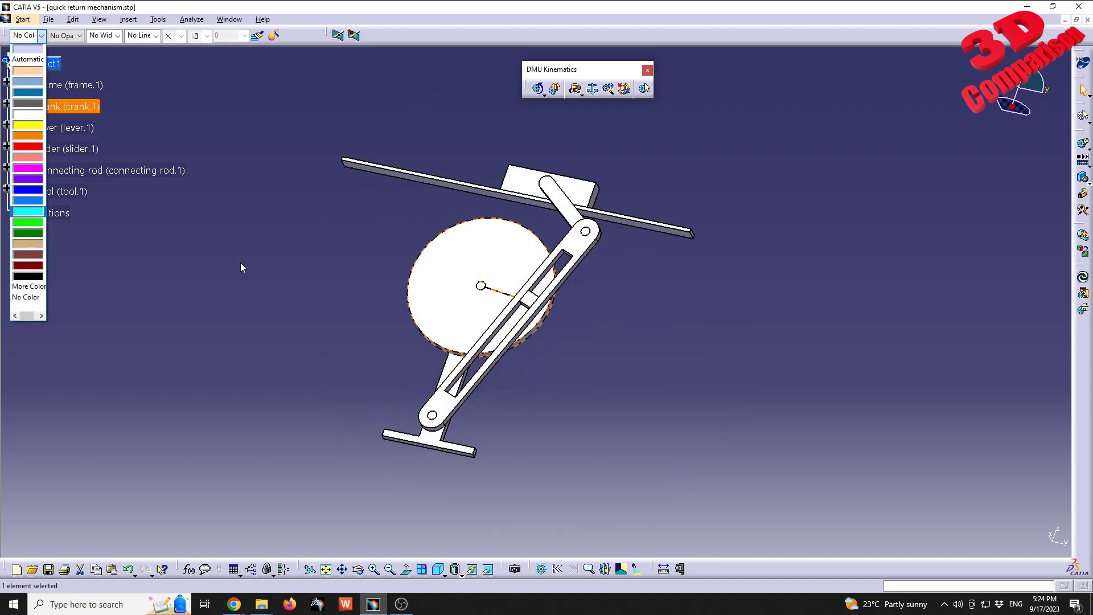
pyautogui.click(32, 213)
pyautogui.click(299, 261)
# - Colour the tool block on the upper rail orange
pyautogui.moveTo(445, 202); pyautogui.dragTo(484, 222, button='middle')
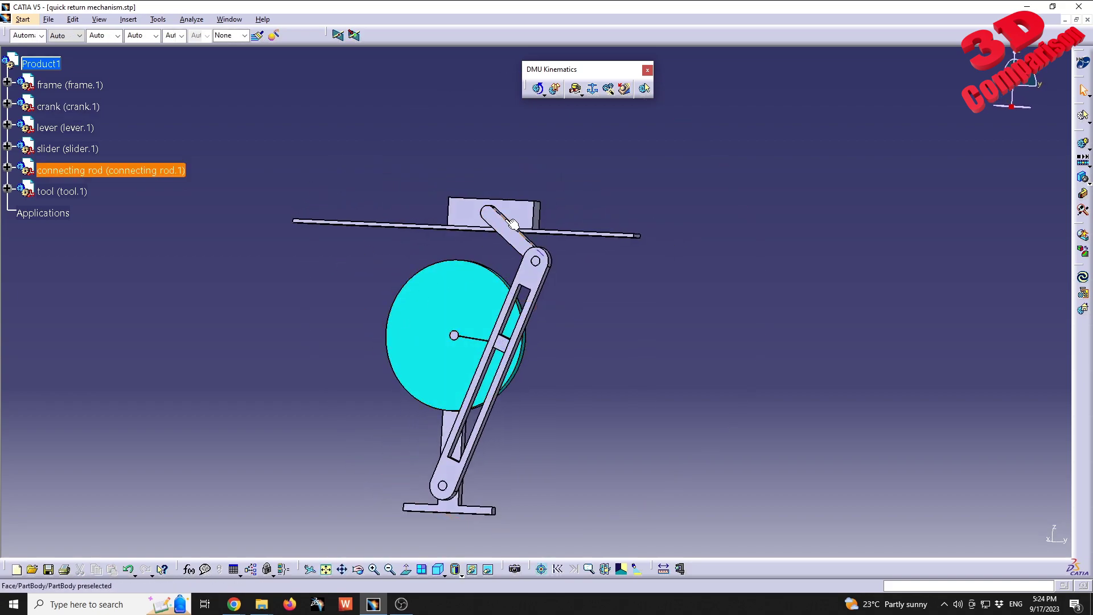
pyautogui.click(528, 214)
pyautogui.click(41, 36)
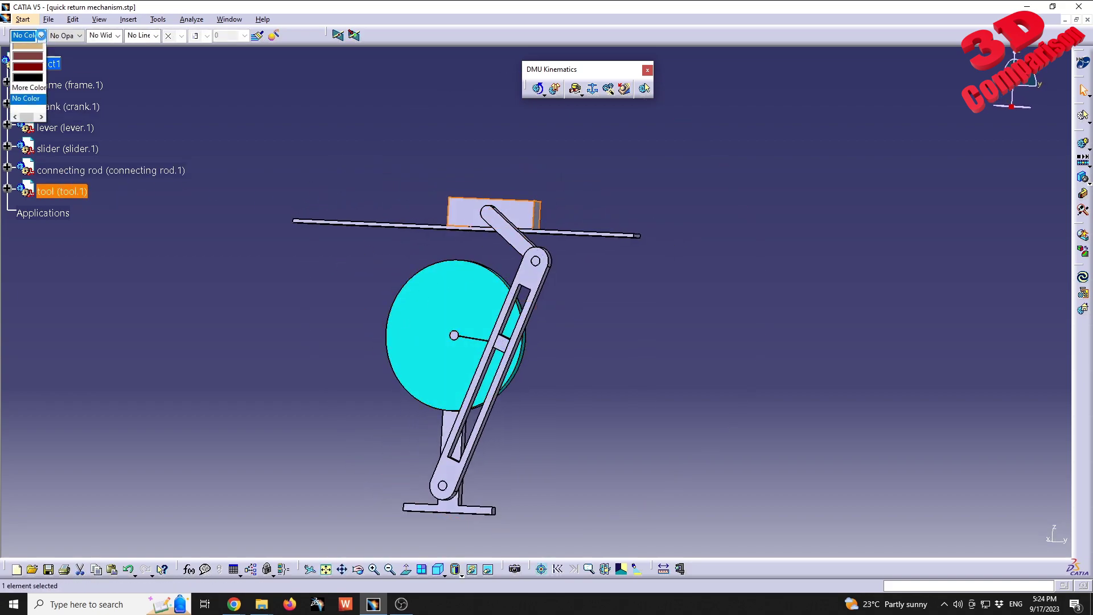
pyautogui.click(27, 136)
pyautogui.click(197, 240)
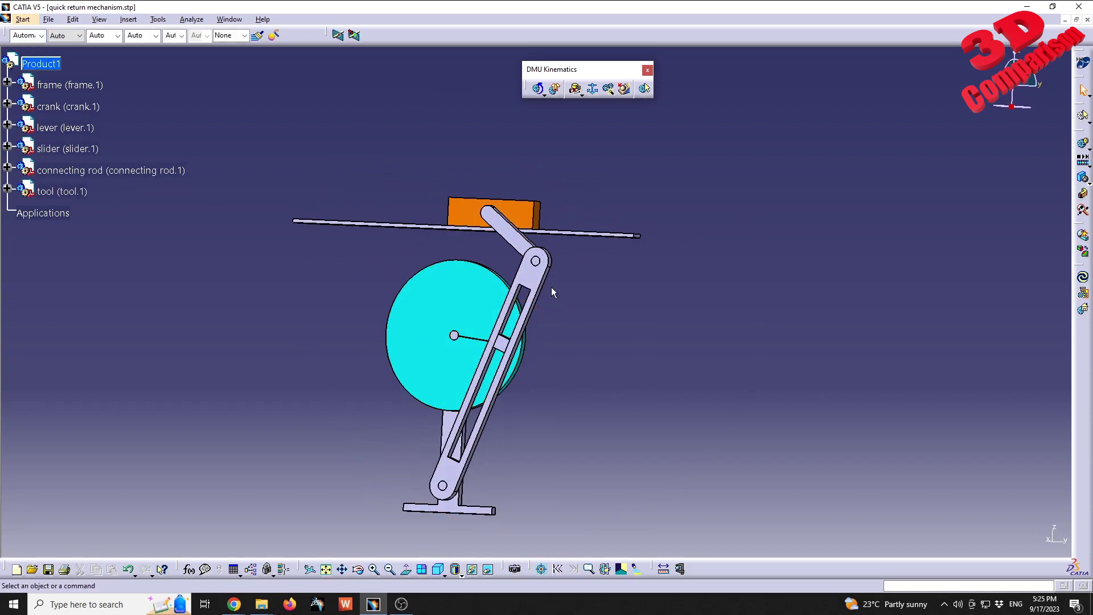
# - Colour the slotted lever dark green
pyautogui.click(541, 276)
pyautogui.click(41, 35)
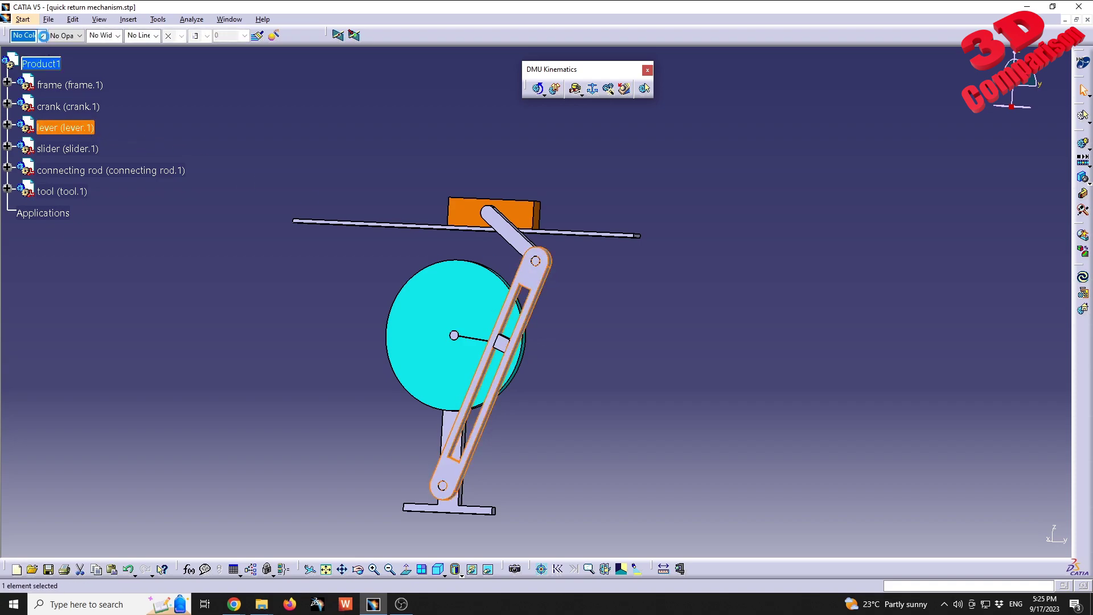
pyautogui.click(28, 233)
pyautogui.moveTo(490, 398); pyautogui.dragTo(410, 383, button='middle')
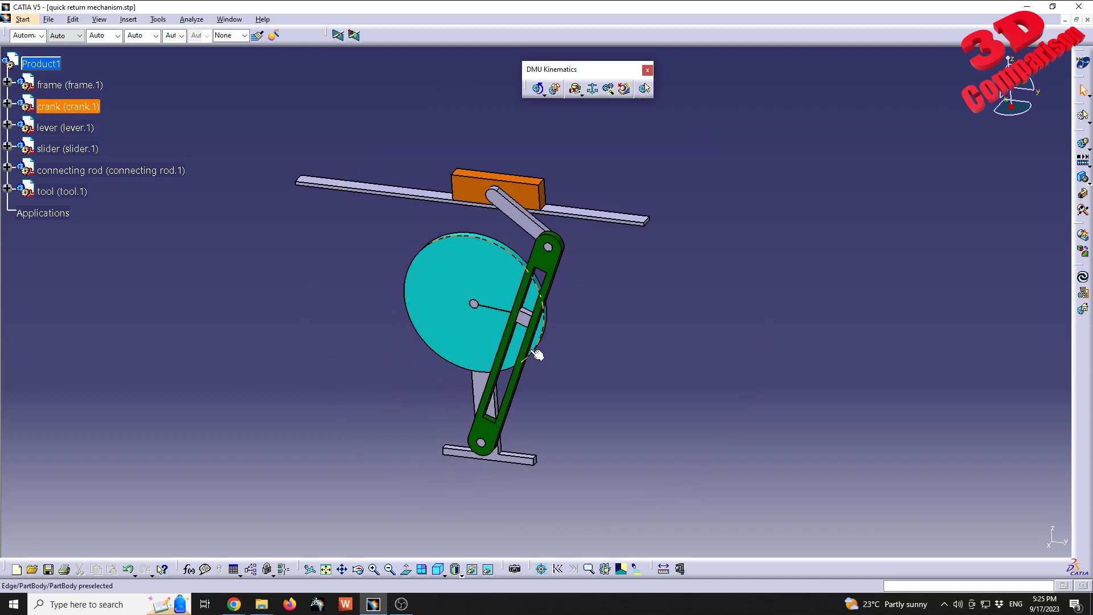
# - Create a new mechanism named Mechanism.1 and set the frame as its fixed part
pyautogui.click(594, 90)
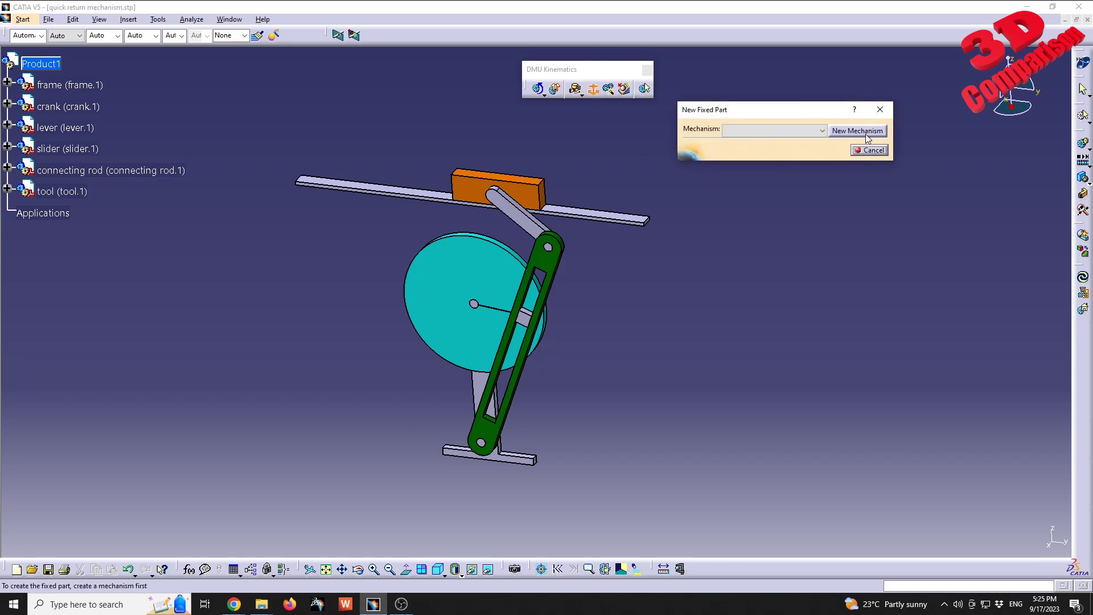
pyautogui.click(866, 132)
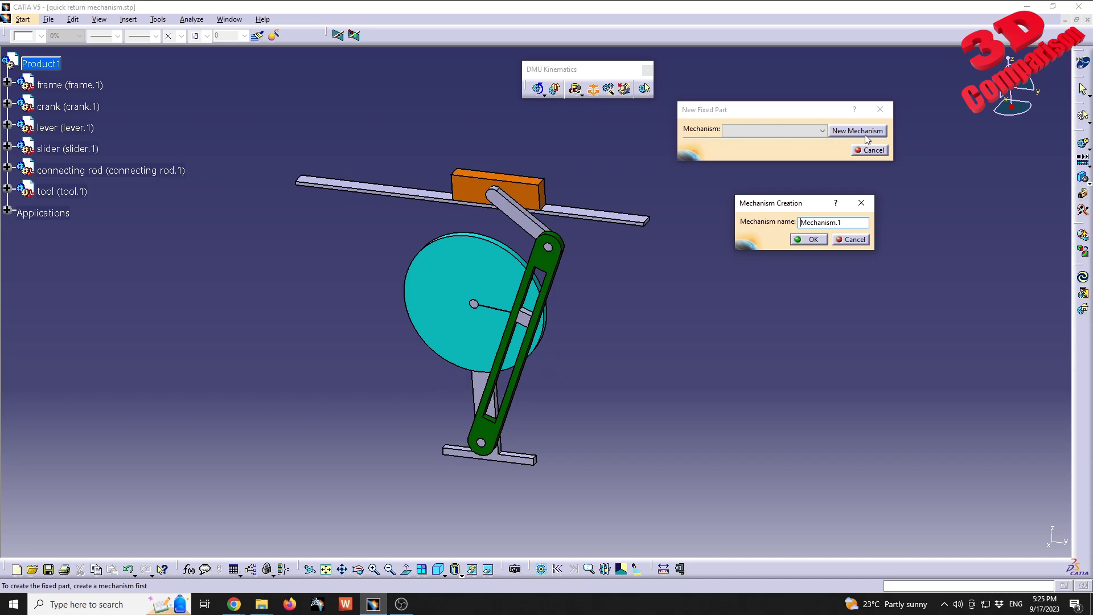
pyautogui.moveTo(806, 207); pyautogui.dragTo(662, 307)
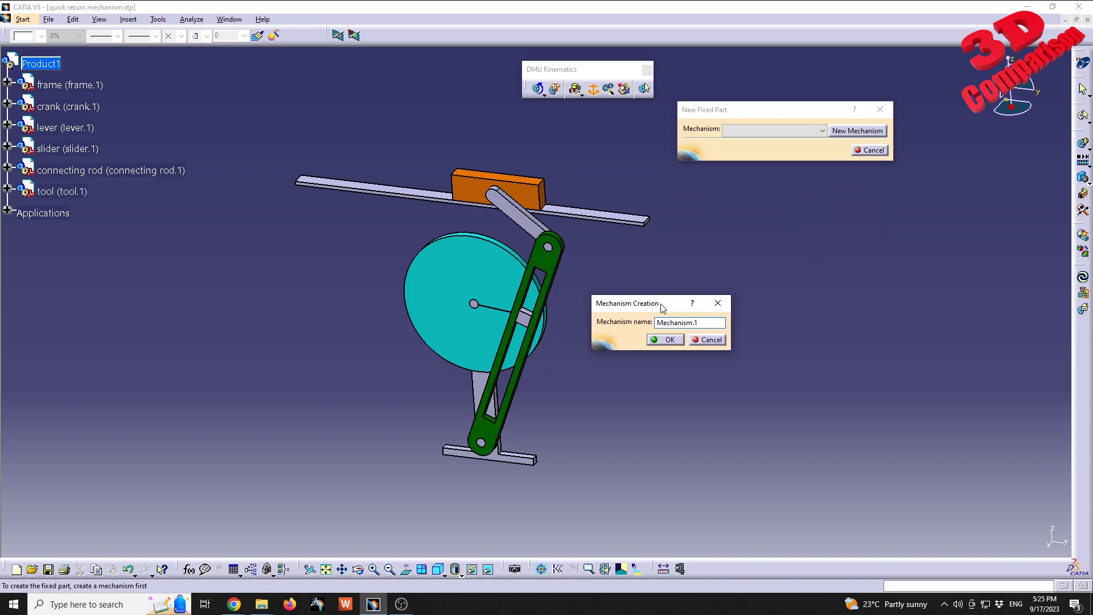
pyautogui.click(670, 340)
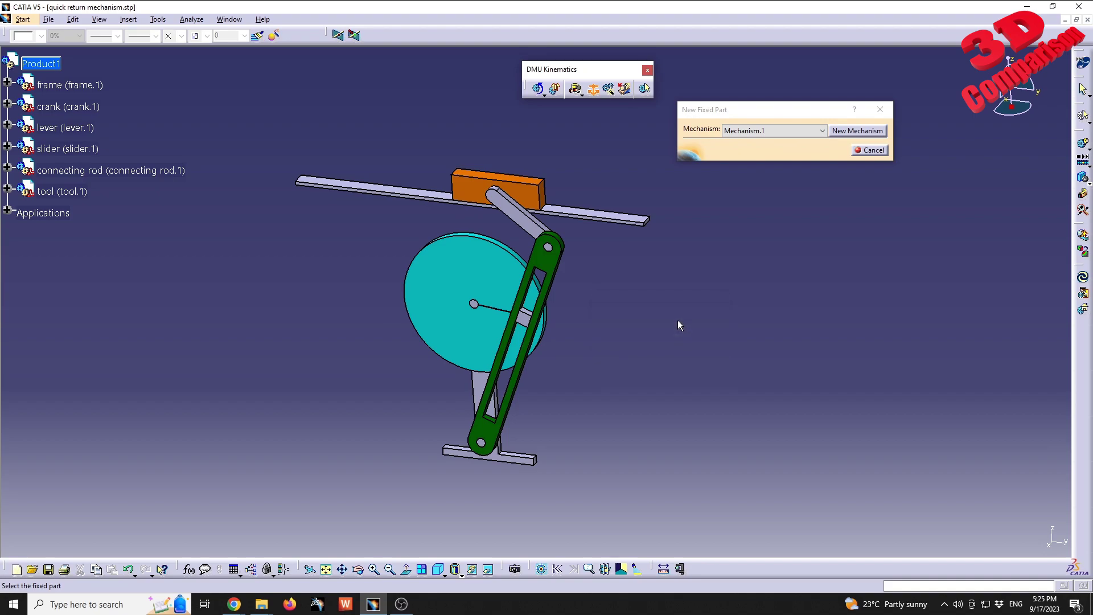
pyautogui.click(630, 223)
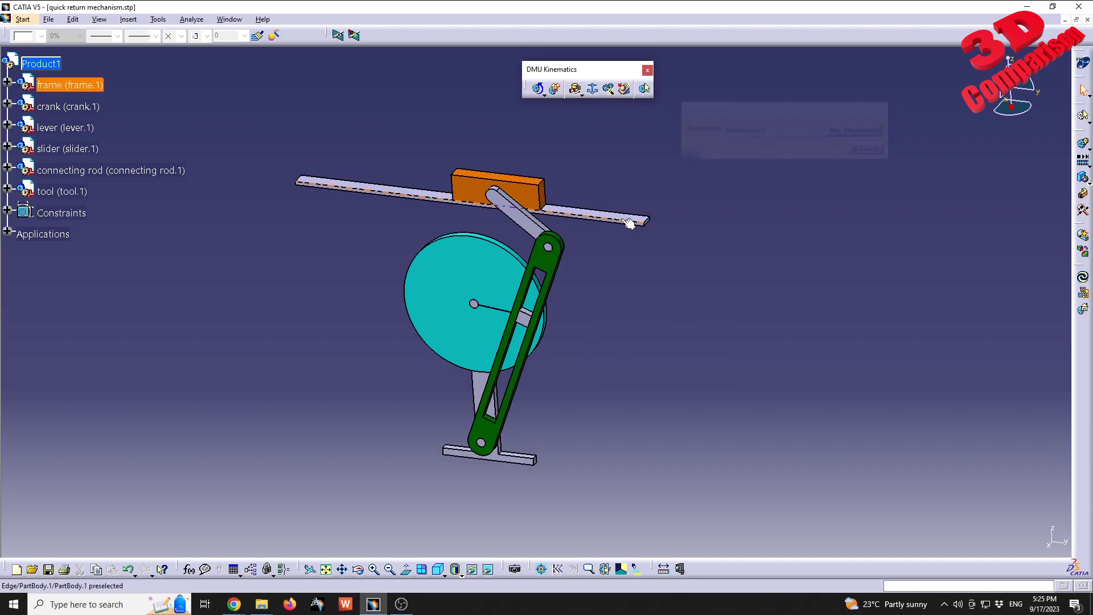
# - Start a revolute joint in Mechanism.1 with the lever's lower hole axis and the frame's lower pin axis as its lines
pyautogui.moveTo(530, 453); pyautogui.dragTo(496, 299, button='middle')
pyautogui.moveTo(418, 349); pyautogui.dragTo(501, 171, button='middle')
pyautogui.moveTo(532, 334)
pyautogui.mouseDown(button='middle')
pyautogui.moveTo(558, 357)
pyautogui.moveTo(520, 190)
pyautogui.moveTo(550, 323)
pyautogui.mouseUp(button='middle')
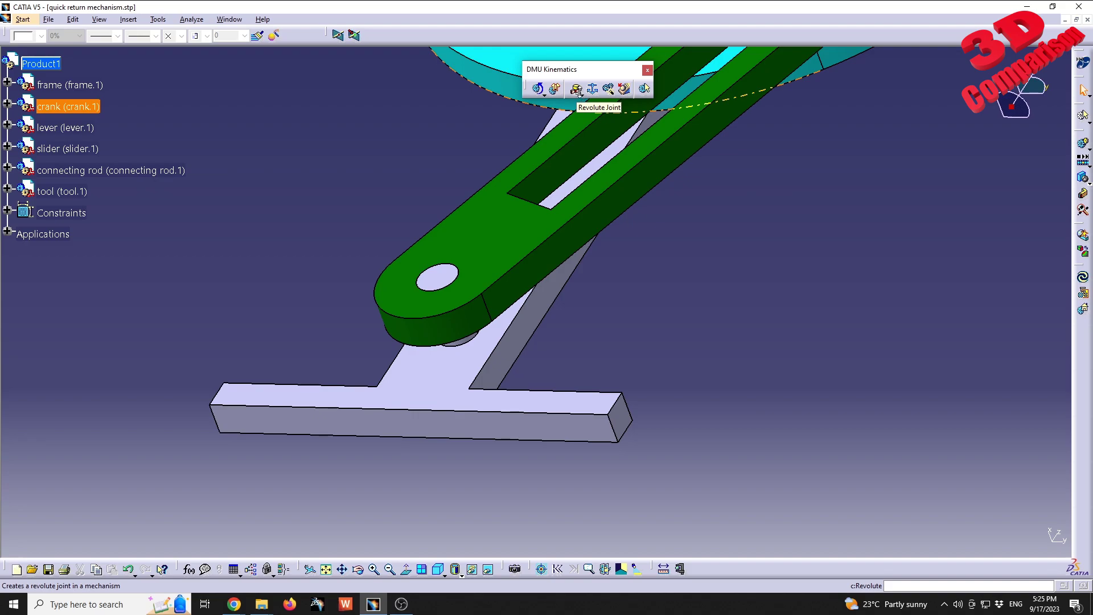
pyautogui.click(577, 91)
pyautogui.moveTo(450, 328); pyautogui.dragTo(445, 273, button='middle')
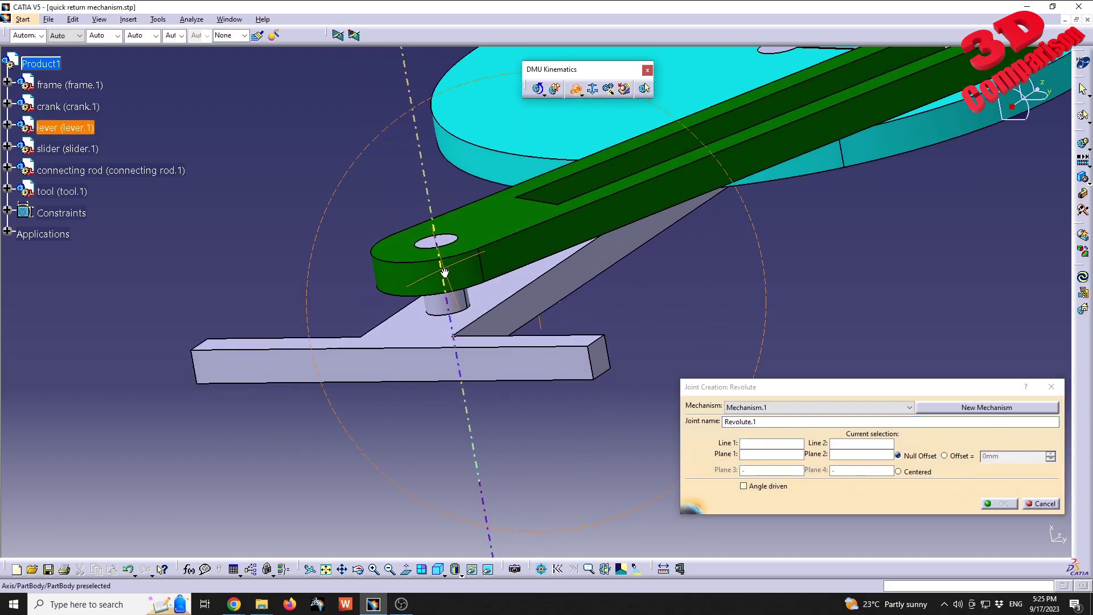
pyautogui.click(469, 272)
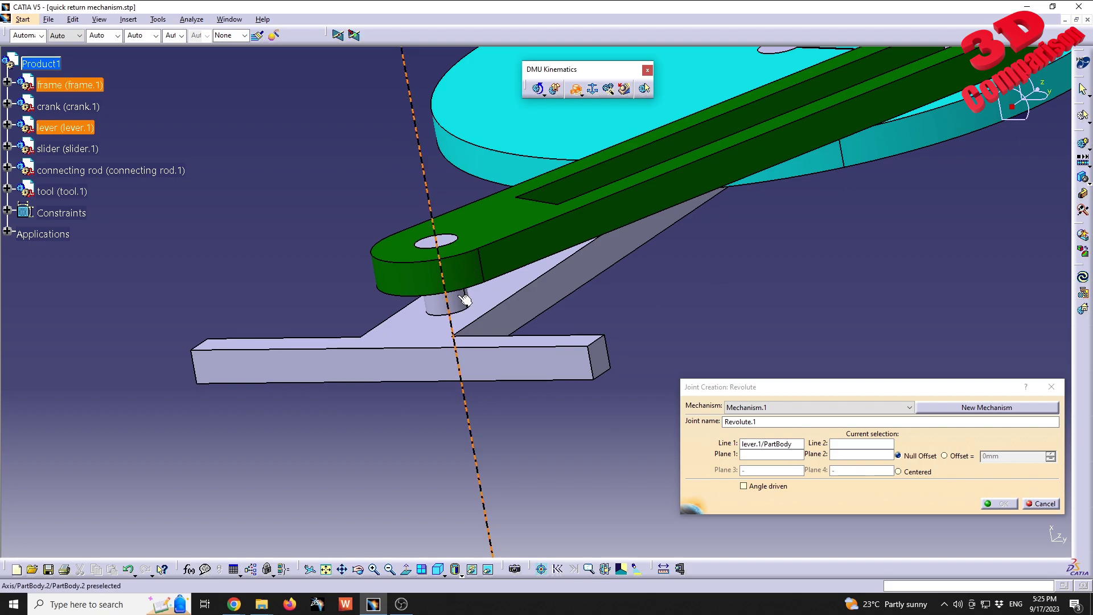
pyautogui.click(446, 250)
# - Assign the lever's front face and the frame's lower pin end face as the joint planes with Null Offset, and create the joint
pyautogui.moveTo(455, 215); pyautogui.dragTo(450, 276, button='middle')
pyautogui.click(458, 266)
pyautogui.click(444, 308)
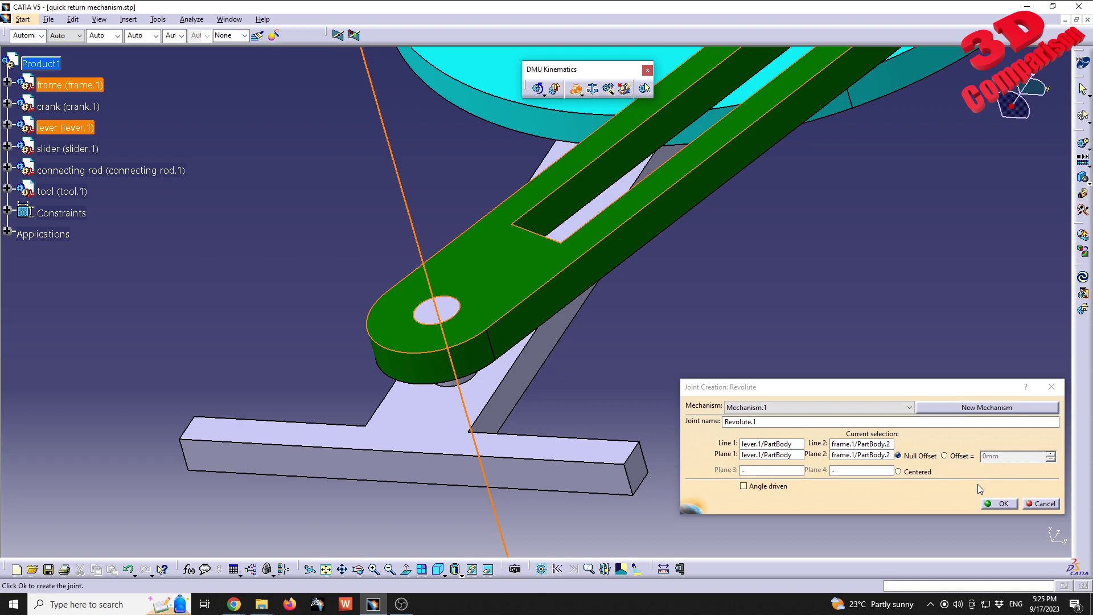
pyautogui.click(993, 504)
# - Start a second revolute joint in Mechanism.1 and hide the crank to expose the frame's upper pin
pyautogui.moveTo(729, 234); pyautogui.dragTo(608, 169, button='middle')
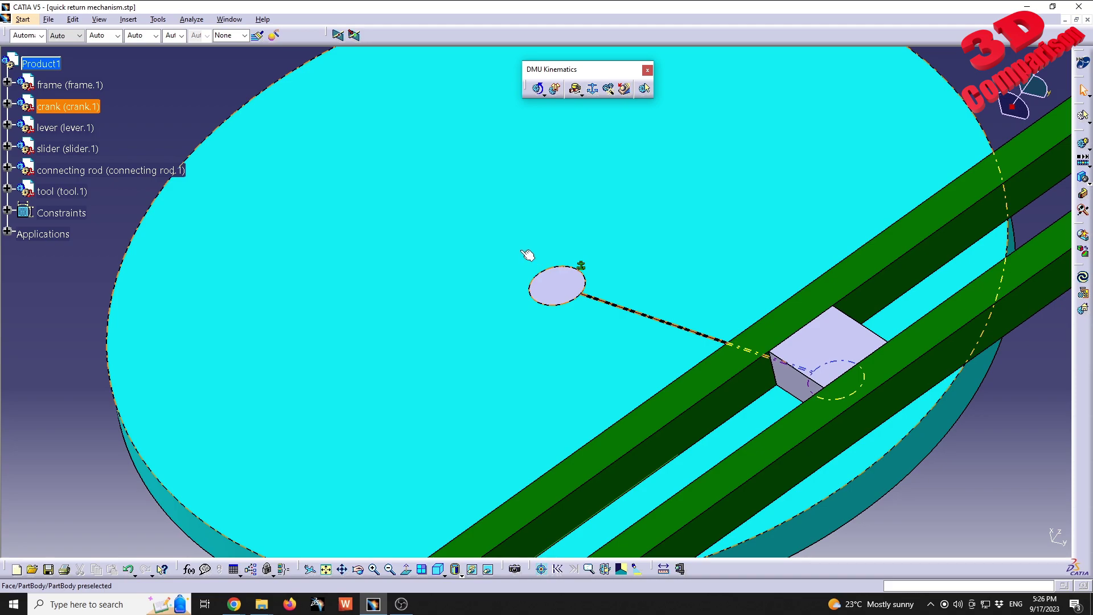
pyautogui.click(577, 91)
pyautogui.moveTo(535, 211); pyautogui.dragTo(526, 265, button='middle')
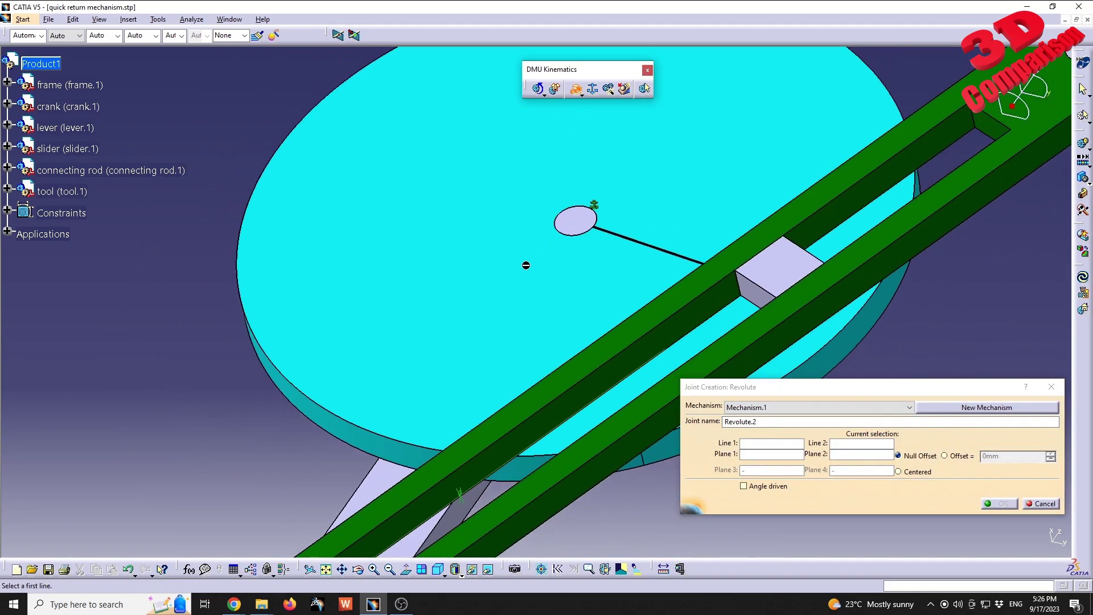
pyautogui.rightClick(525, 266)
pyautogui.click(556, 301)
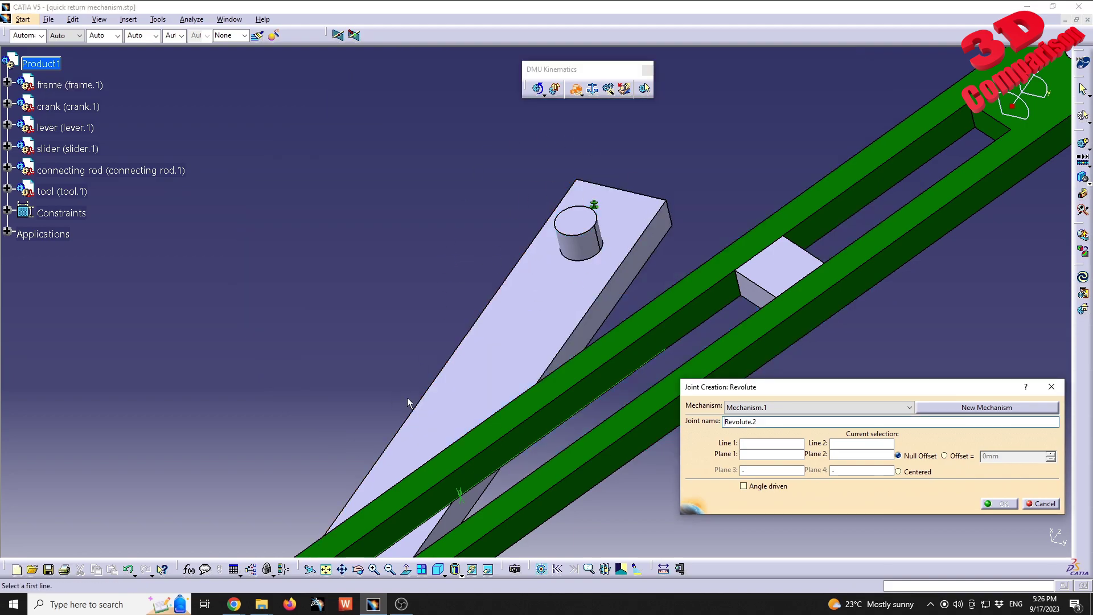
# - Set the second joint's lines to the frame's upper pin axis and the hidden crank's centre hole axis
pyautogui.click(488, 570)
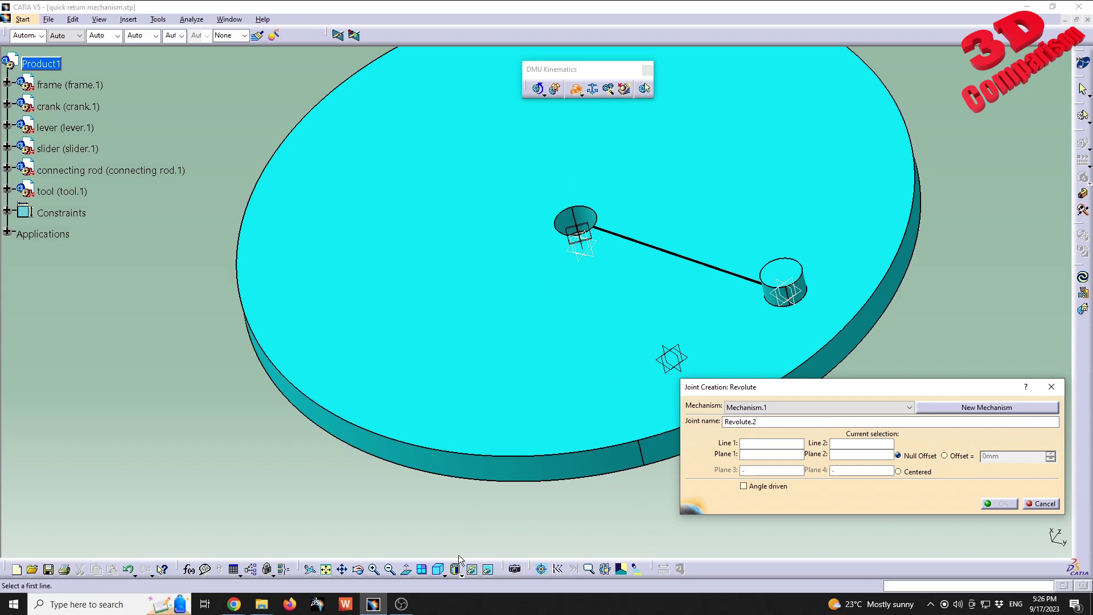
pyautogui.click(489, 571)
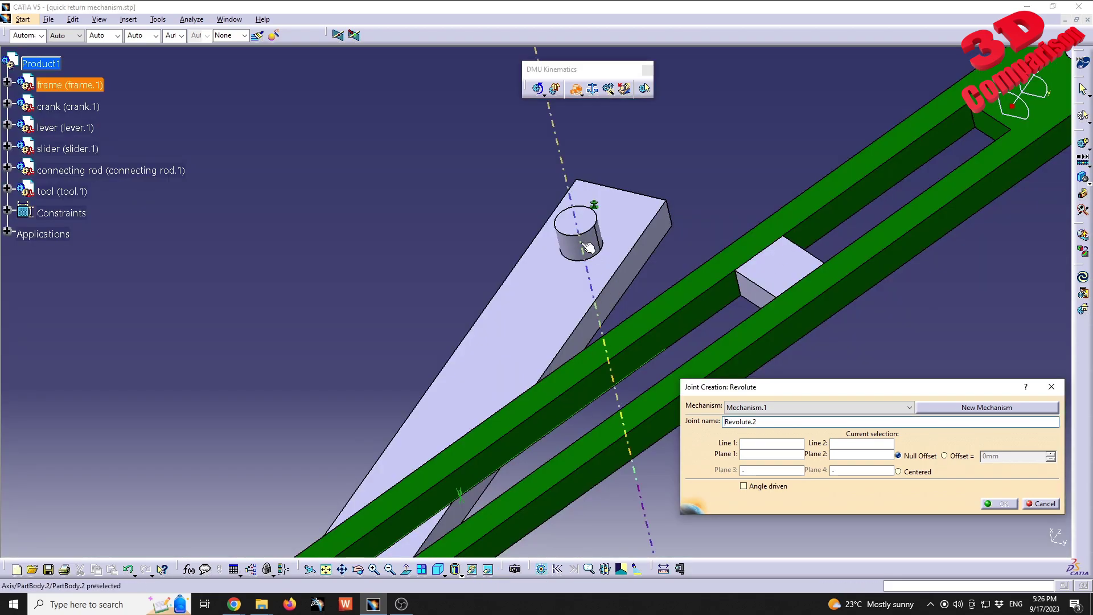
pyautogui.click(598, 244)
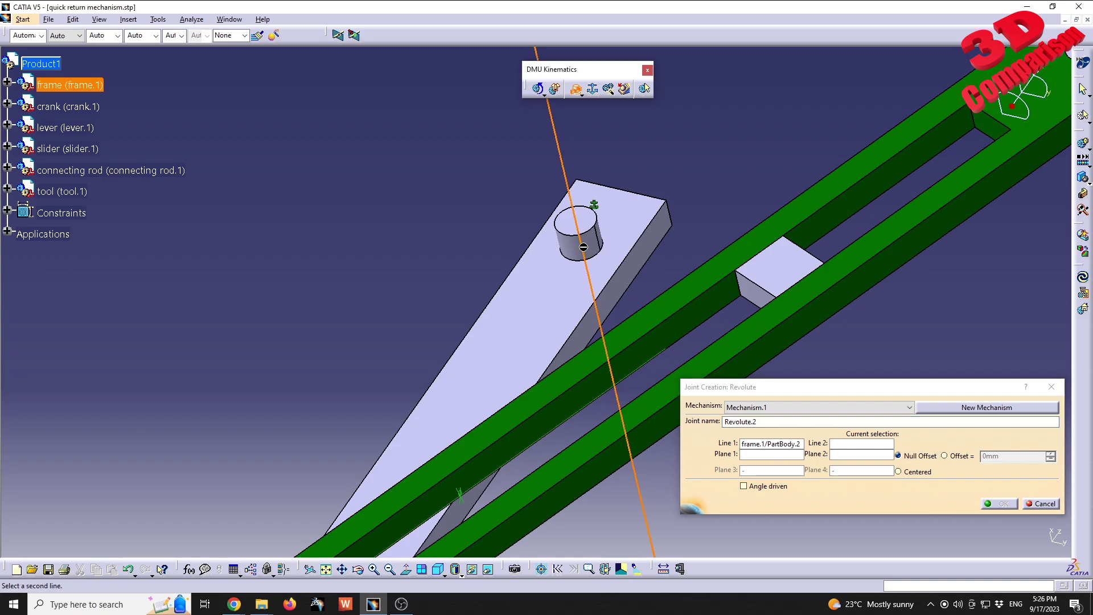
pyautogui.click(489, 569)
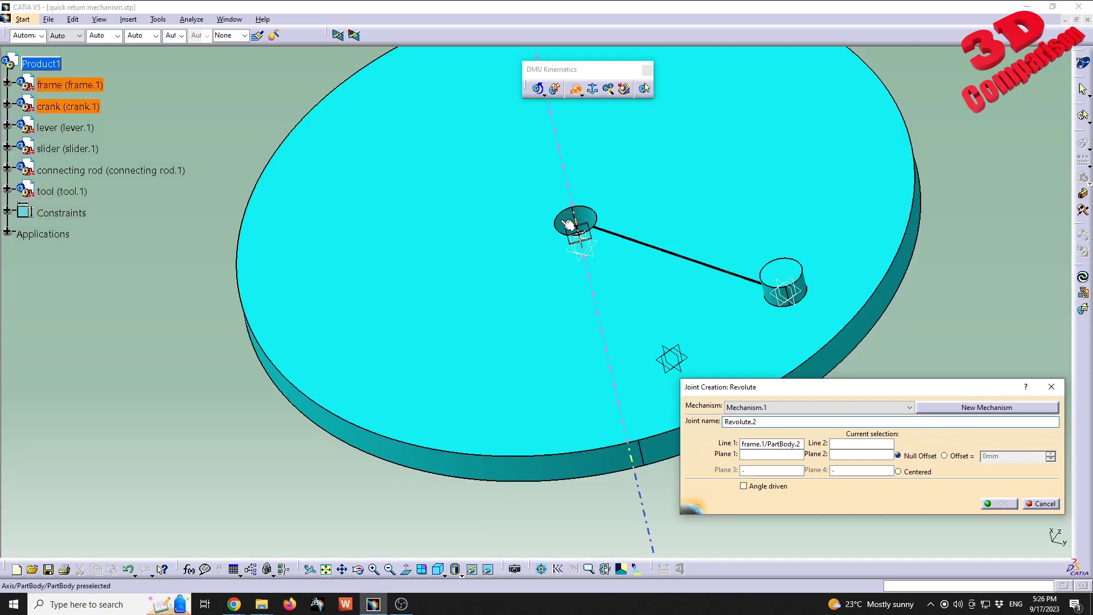
pyautogui.click(568, 223)
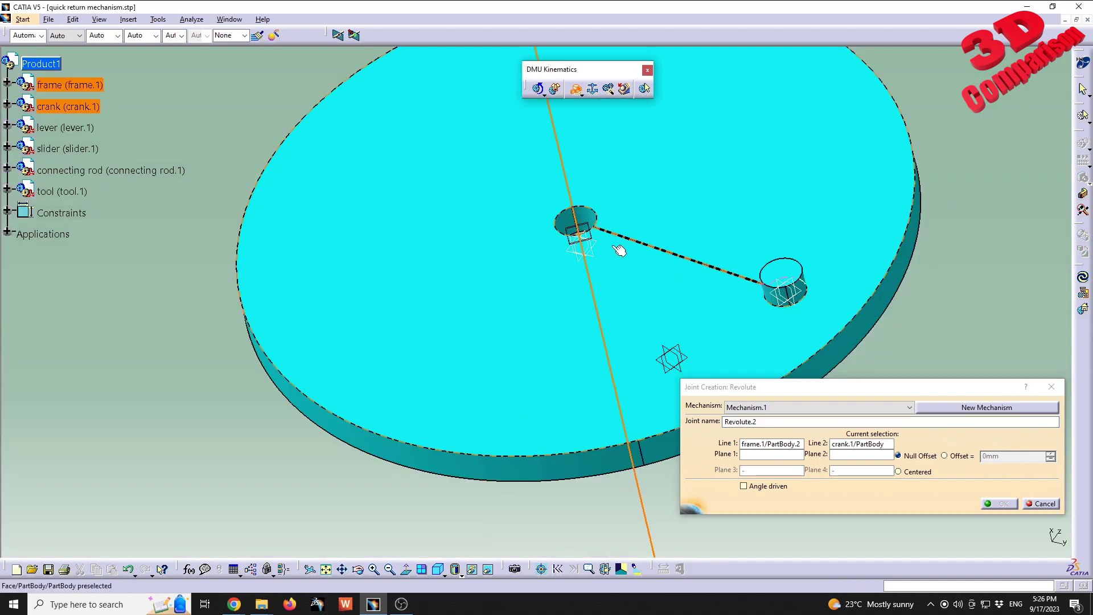
# - Set the second joint's planes to the crank's front face and the end face of the frame's upper pin
pyautogui.click(635, 188)
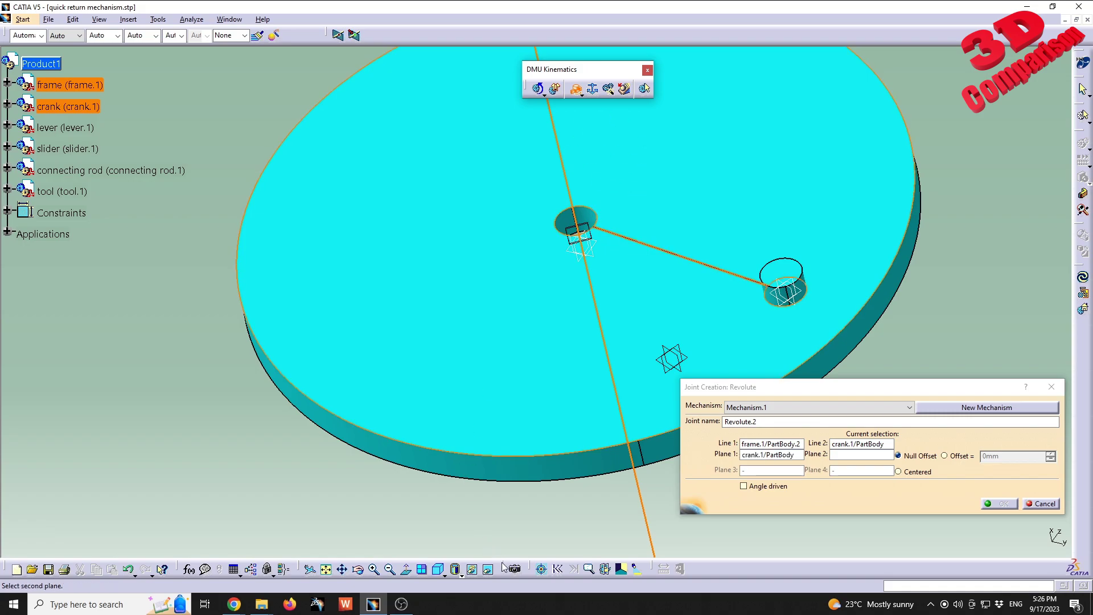
pyautogui.click(489, 570)
pyautogui.click(568, 209)
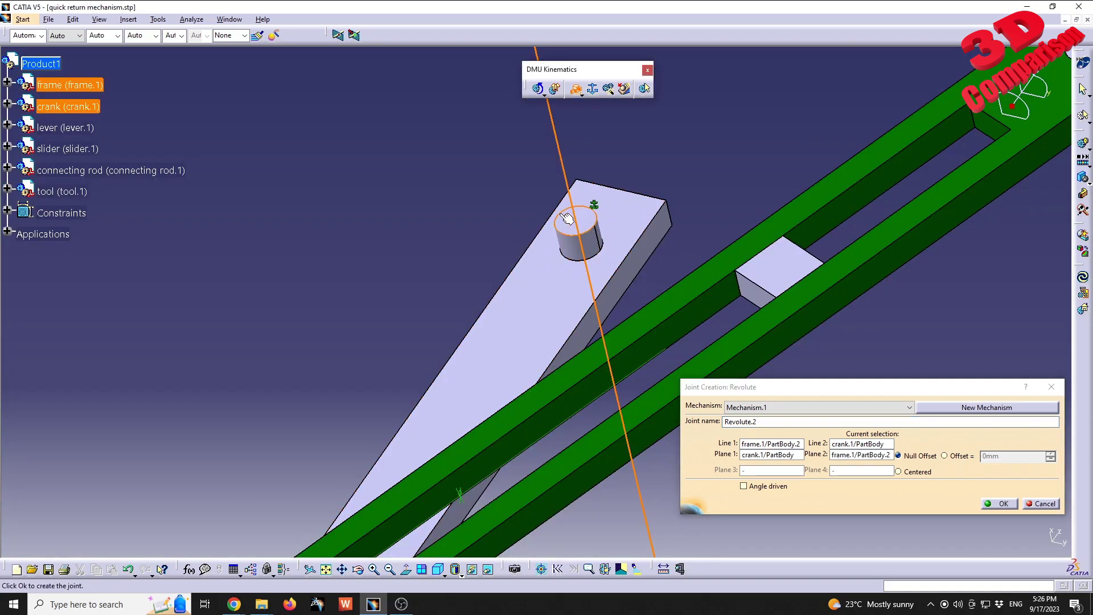
pyautogui.click(945, 455)
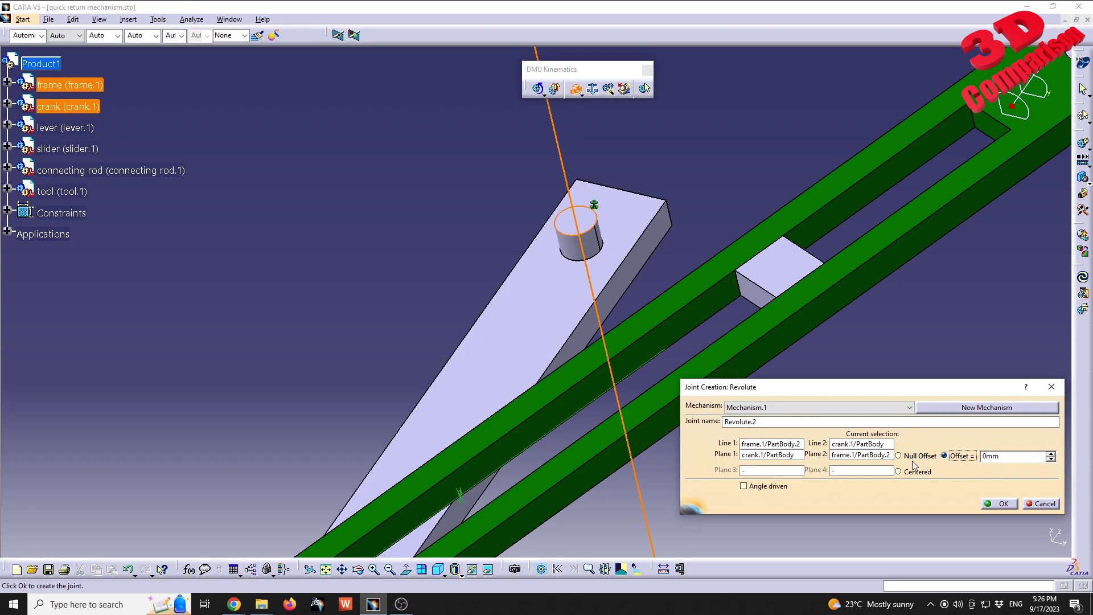
pyautogui.click(907, 458)
pyautogui.click(951, 459)
pyautogui.click(906, 456)
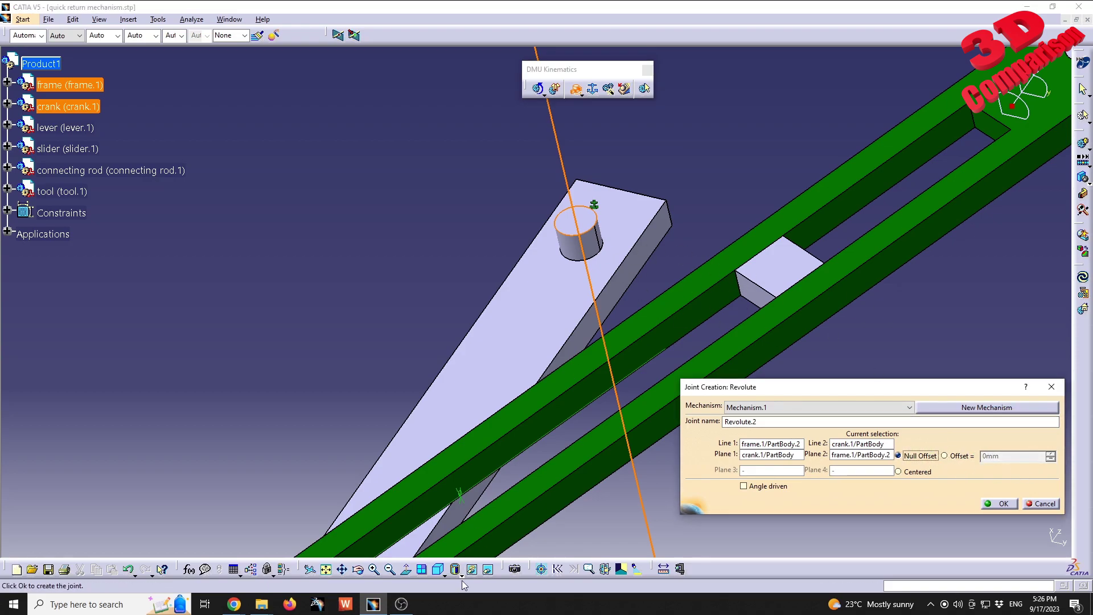
# - Show the hidden crank again and create the revolute joint between the frame and the crank
pyautogui.click(489, 572)
pyautogui.rightClick(535, 298)
pyautogui.click(572, 330)
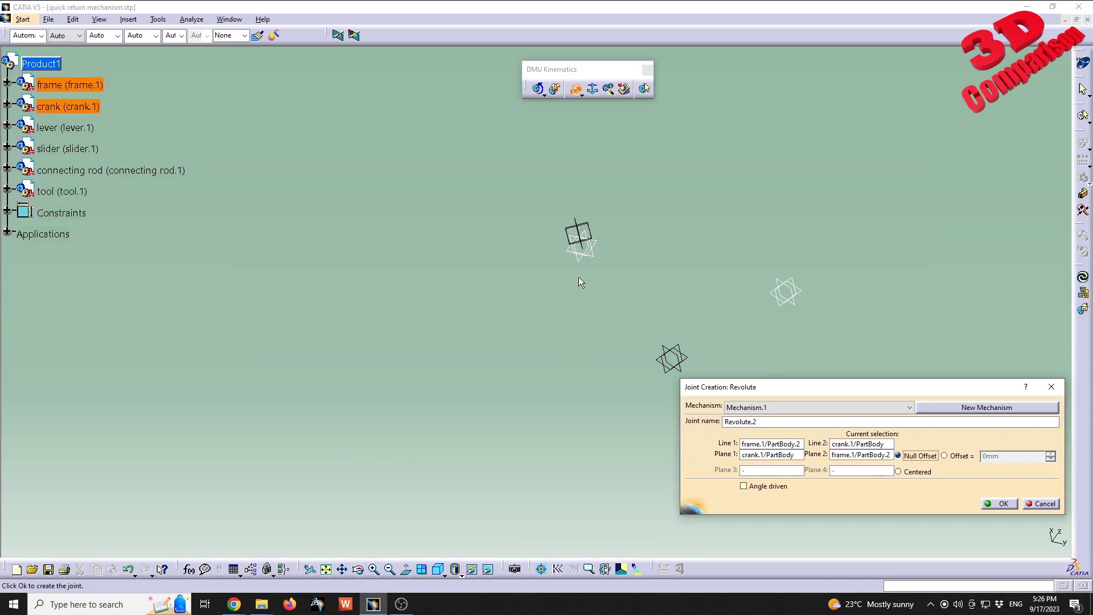
pyautogui.click(490, 571)
pyautogui.moveTo(596, 271); pyautogui.dragTo(487, 355, button='middle')
pyautogui.moveTo(411, 343); pyautogui.dragTo(456, 316, button='middle')
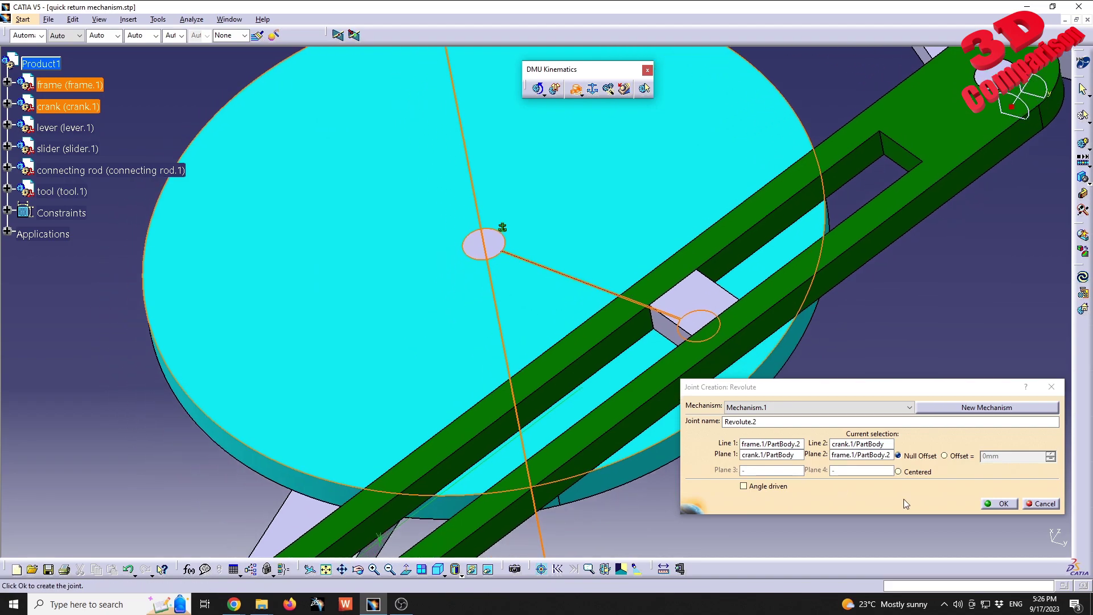
pyautogui.click(1008, 505)
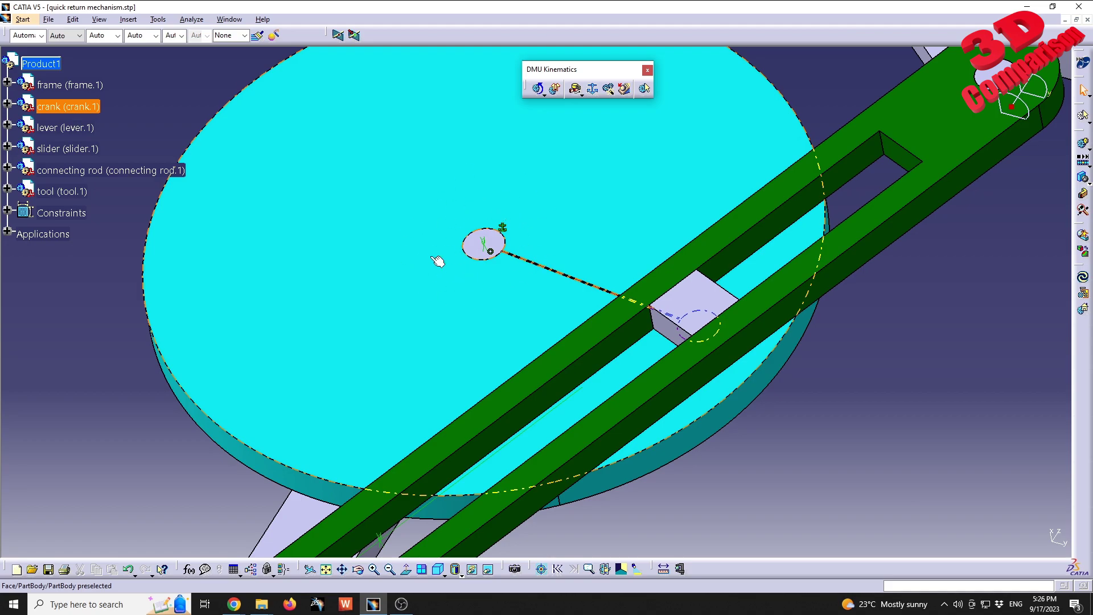
# - Expand the joints of Mechanism.1 and make the frame–crank joint Revolute.2 angle driven
pyautogui.click(7, 232)
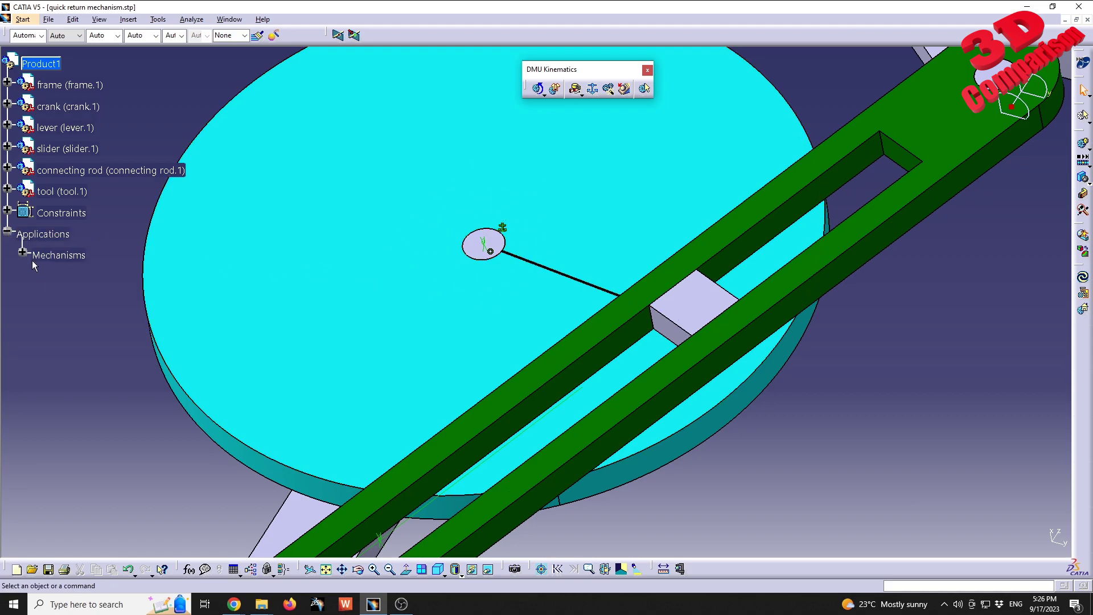
pyautogui.click(22, 253)
pyautogui.click(37, 274)
pyautogui.click(53, 295)
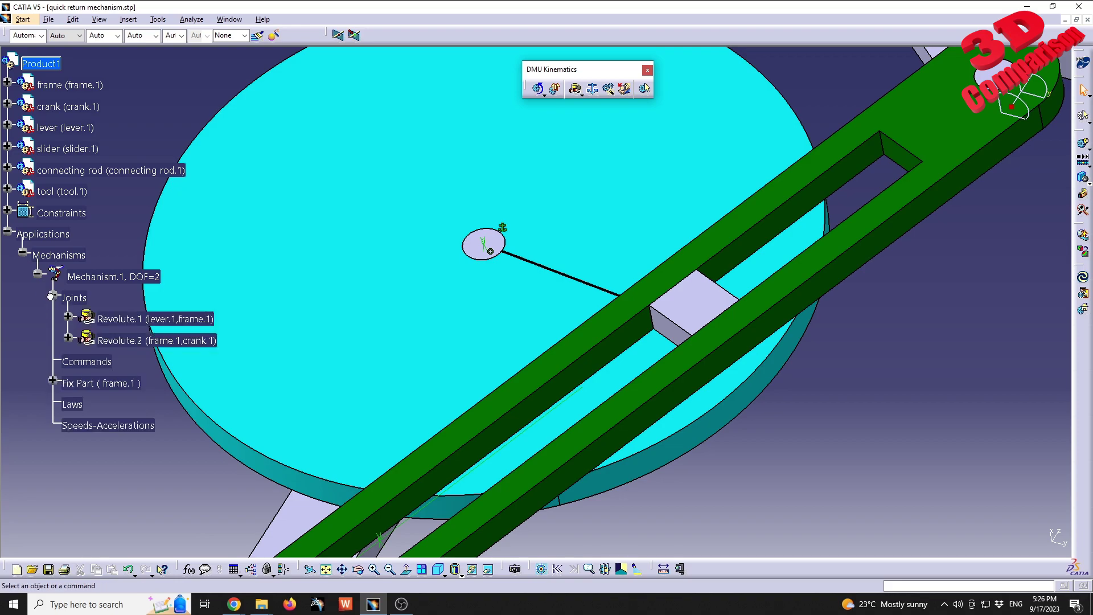
pyautogui.doubleClick(140, 341)
pyautogui.click(722, 150)
pyautogui.moveTo(485, 242)
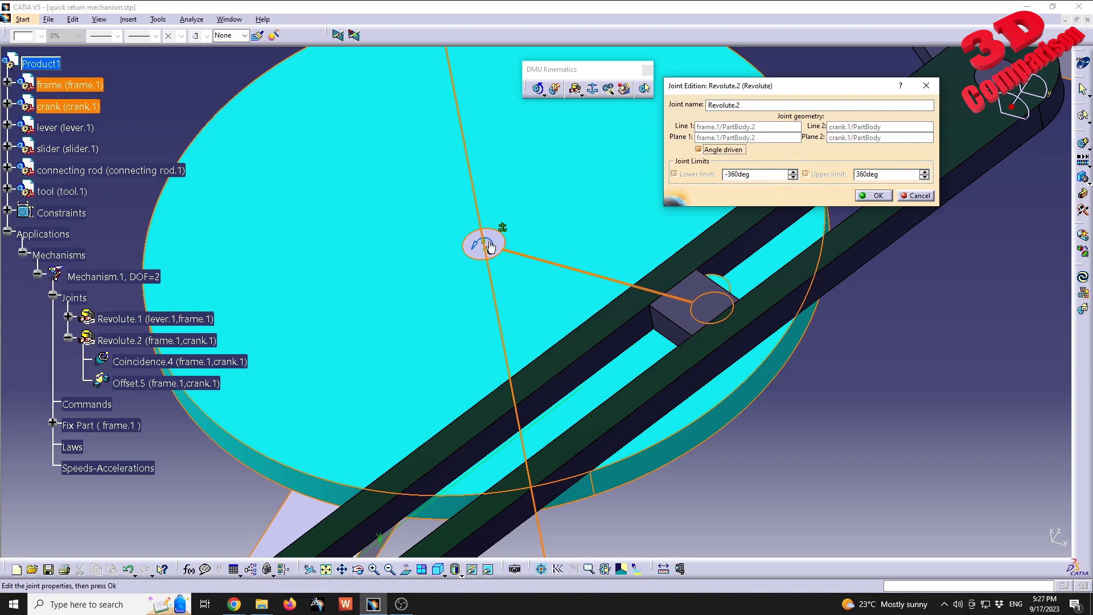
pyautogui.moveTo(491, 246); pyautogui.dragTo(514, 179)
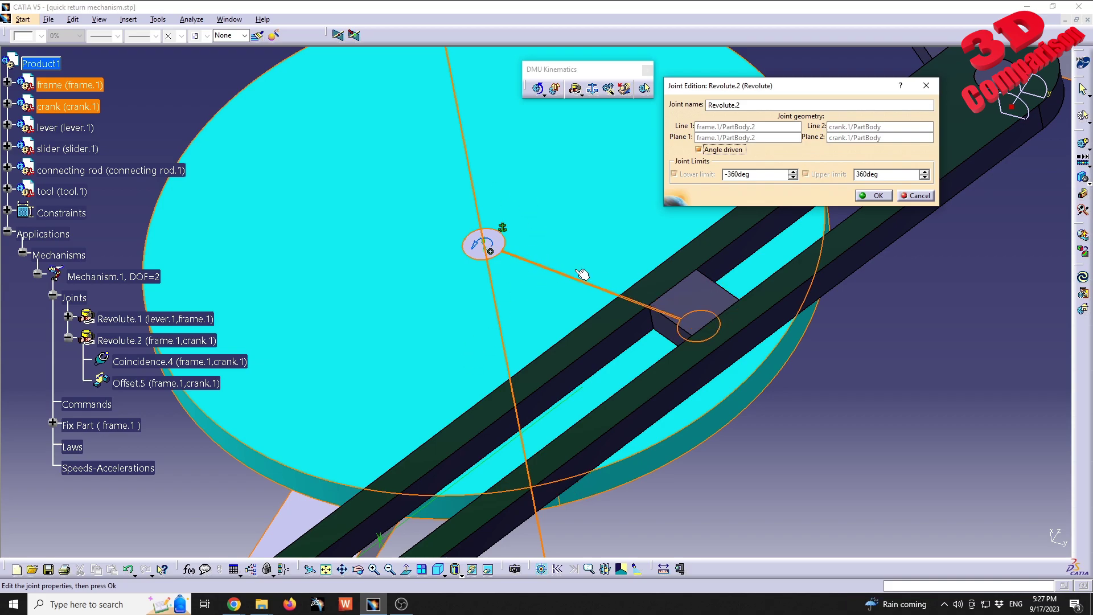
pyautogui.keyDown('ctrl'); pyautogui.moveTo(576, 270); pyautogui.dragTo(540, 406, button='middle'); pyautogui.keyUp('ctrl')
pyautogui.click(875, 196)
# - Start a third revolute joint, hide the slider, and set the first line to the exposed crank pin's axis
pyautogui.moveTo(695, 305); pyautogui.dragTo(568, 378, button='middle')
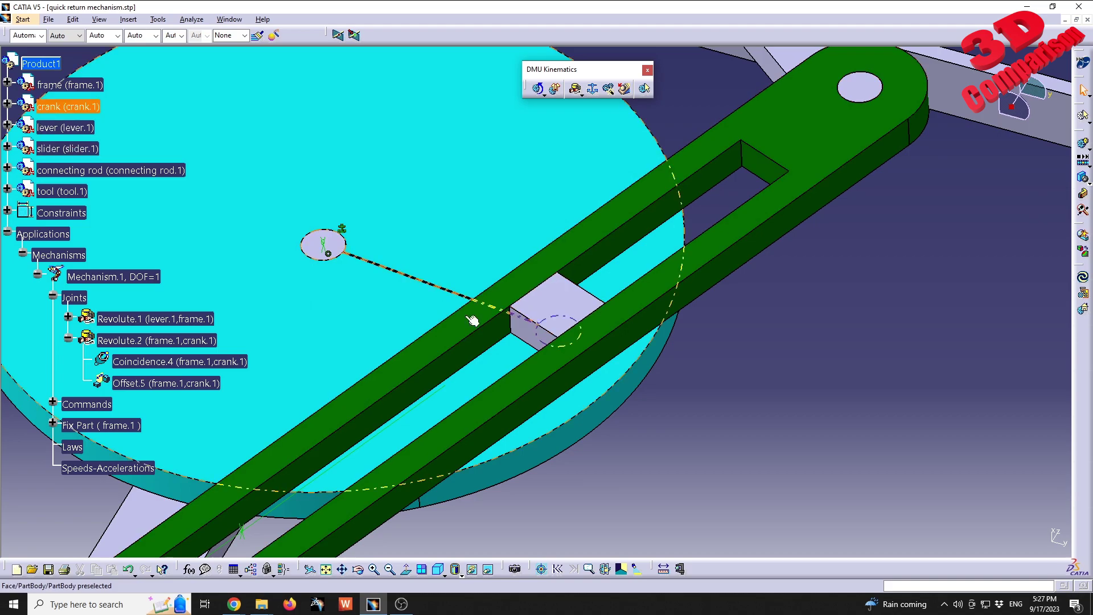
pyautogui.click(577, 90)
pyautogui.moveTo(527, 446); pyautogui.dragTo(481, 325, button='middle')
pyautogui.rightClick(492, 325)
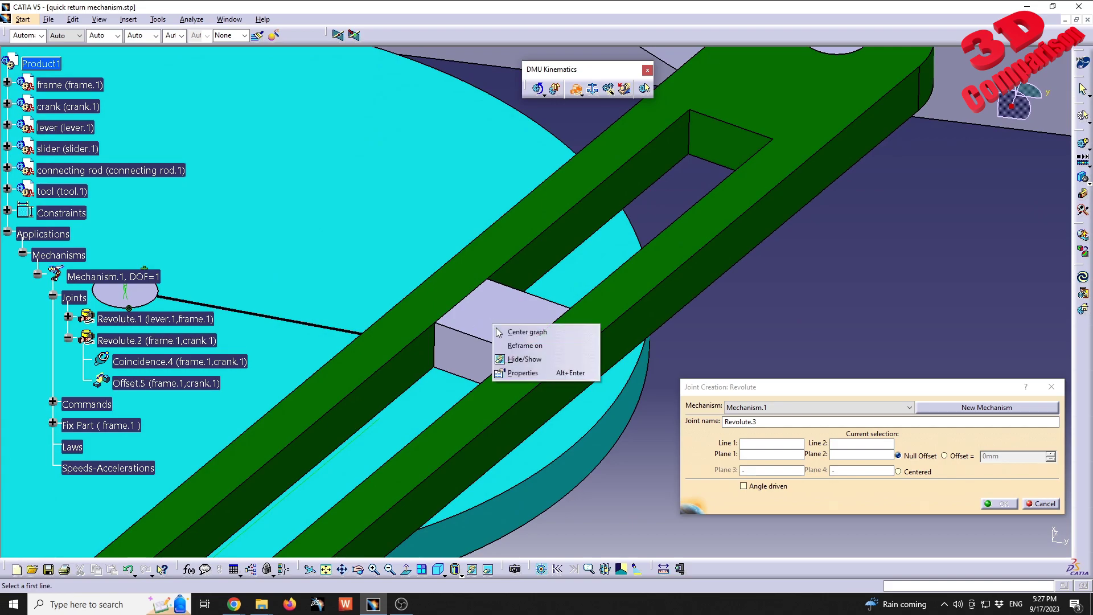
pyautogui.click(525, 361)
pyautogui.moveTo(479, 342); pyautogui.dragTo(536, 246, button='middle')
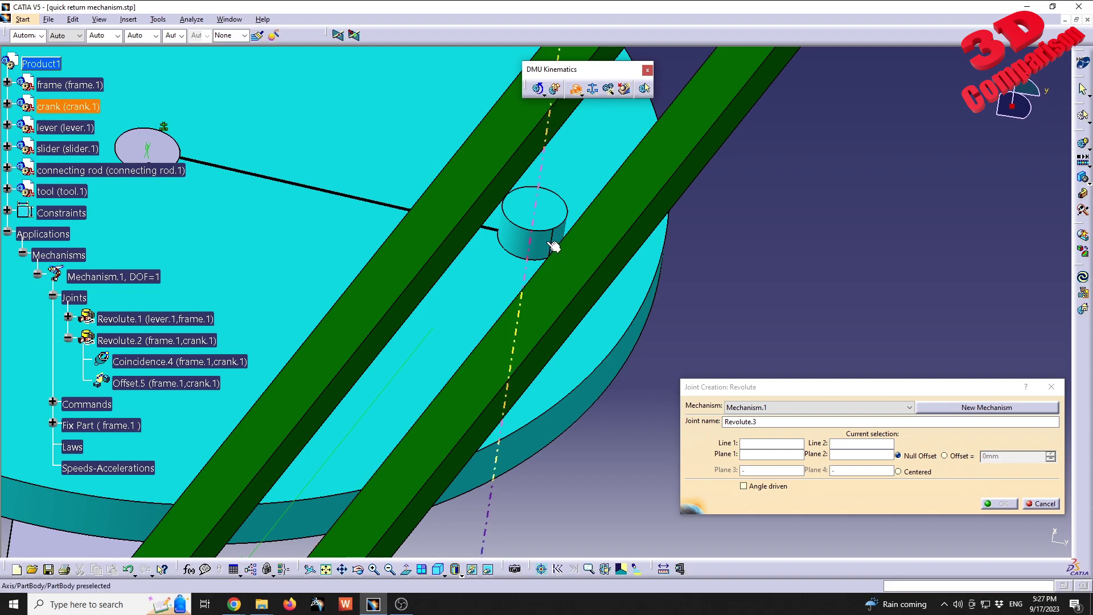
pyautogui.click(543, 241)
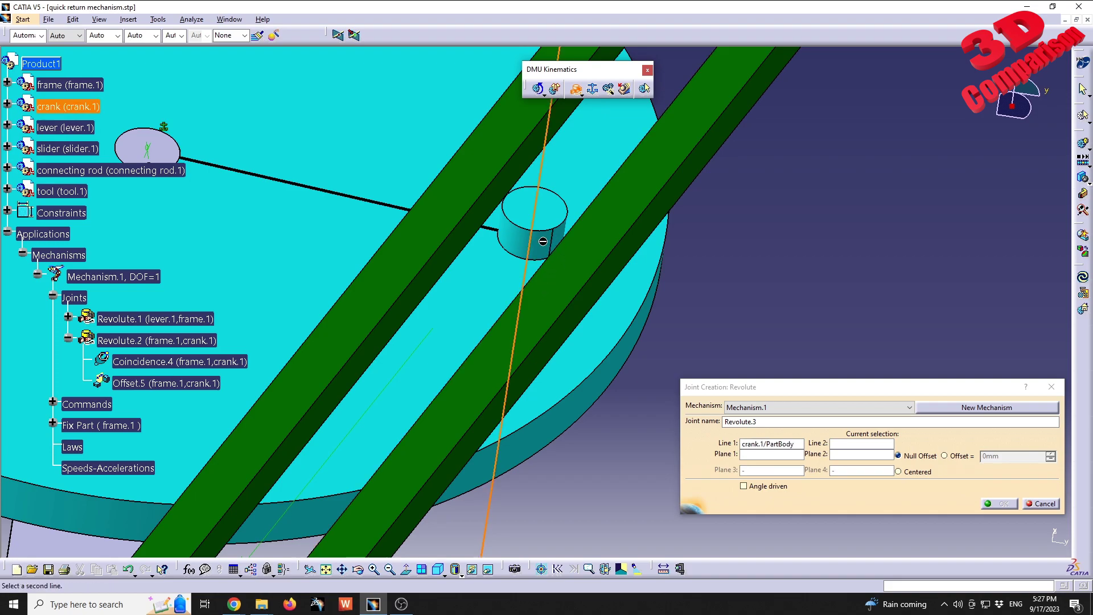
# - Set the third revolute joint's second line to the axis of the hidden slider's hole
pyautogui.click(490, 571)
pyautogui.moveTo(531, 496); pyautogui.dragTo(538, 353, button='middle')
pyautogui.middleClick(576, 527)
pyautogui.moveTo(525, 406); pyautogui.dragTo(517, 350, button='middle')
pyautogui.click(541, 365)
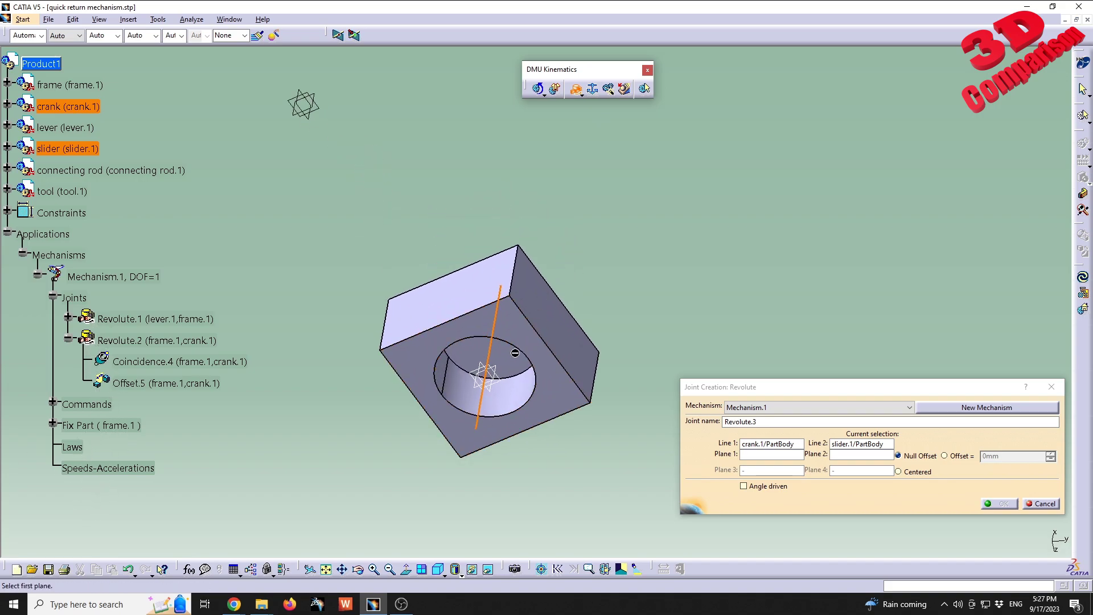
# - Set the joint planes to the slider hole's inner end face and the crank pin's end face with Null Offset, and create the joint
pyautogui.click(516, 358)
pyautogui.moveTo(471, 298); pyautogui.dragTo(509, 387, button='middle')
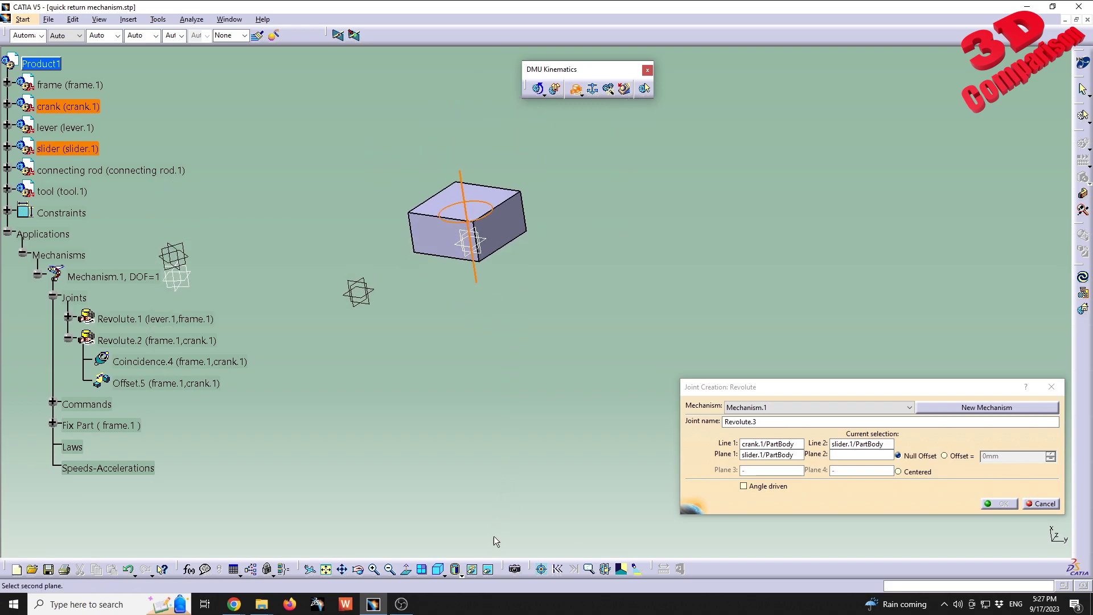
pyautogui.click(487, 568)
pyautogui.moveTo(504, 255); pyautogui.dragTo(528, 320, button='middle')
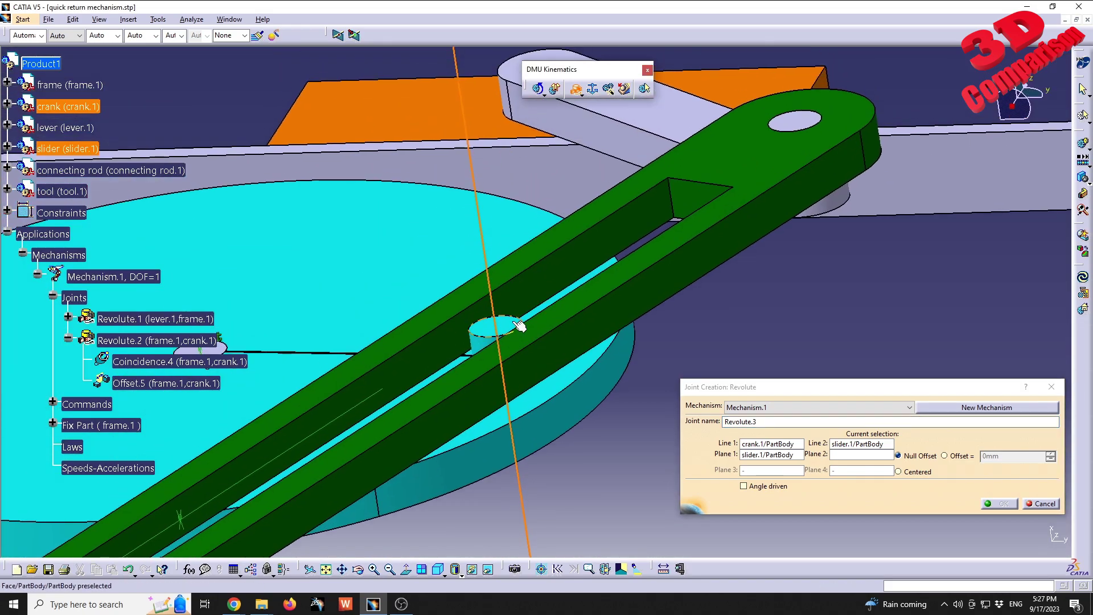
pyautogui.click(515, 331)
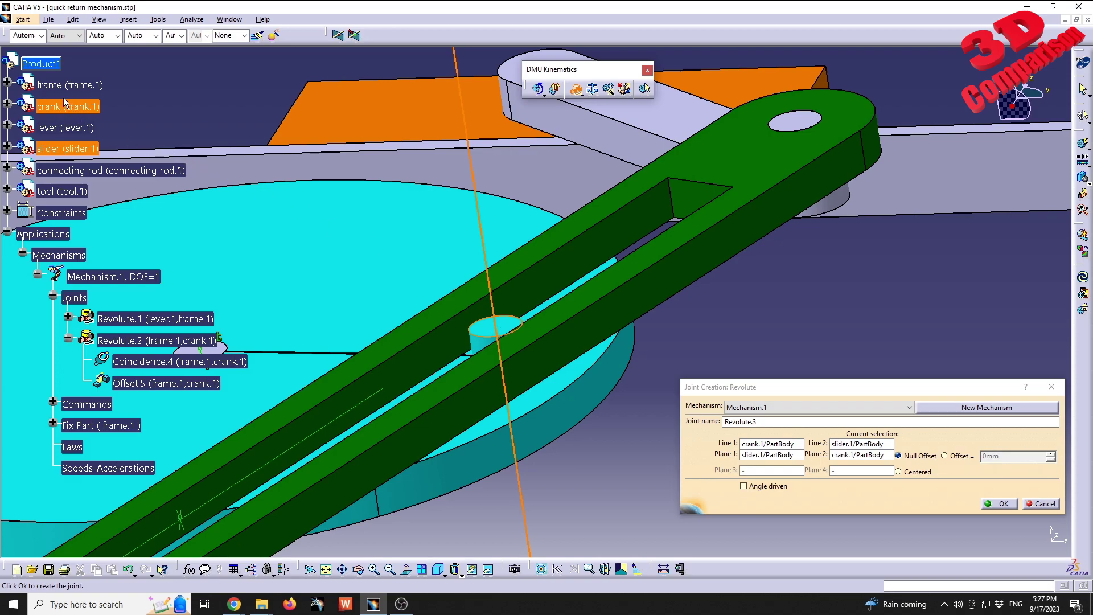
pyautogui.moveTo(505, 328); pyautogui.dragTo(589, 382, button='middle')
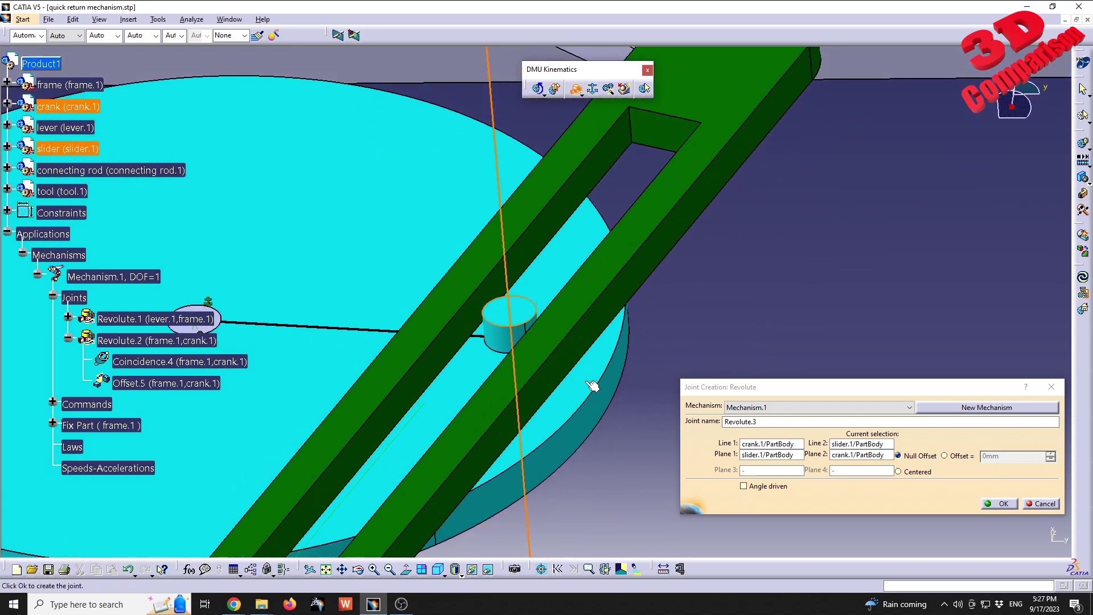
pyautogui.click(1000, 503)
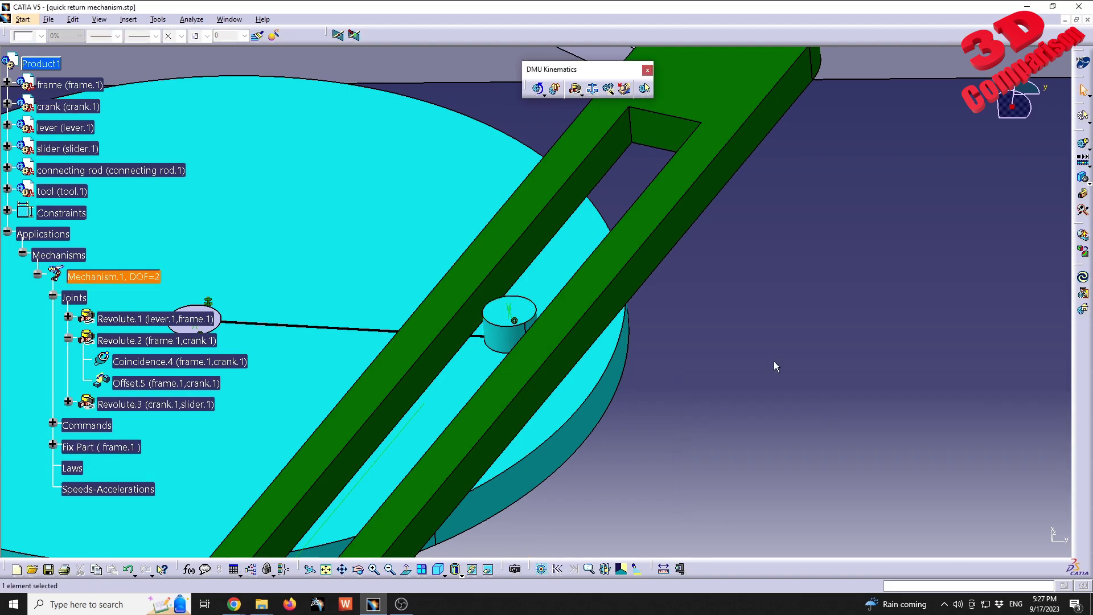
# - Bring the hidden slider back into the visible assembly
pyautogui.click(488, 569)
pyautogui.rightClick(527, 304)
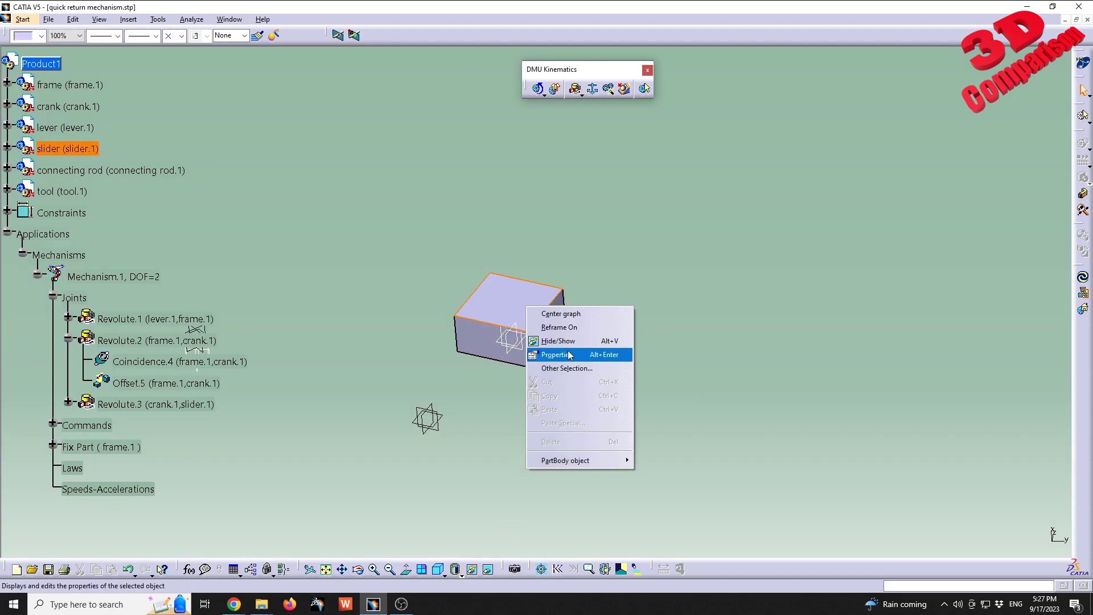
pyautogui.click(561, 340)
pyautogui.click(488, 569)
pyautogui.moveTo(534, 408); pyautogui.dragTo(623, 149, button='middle')
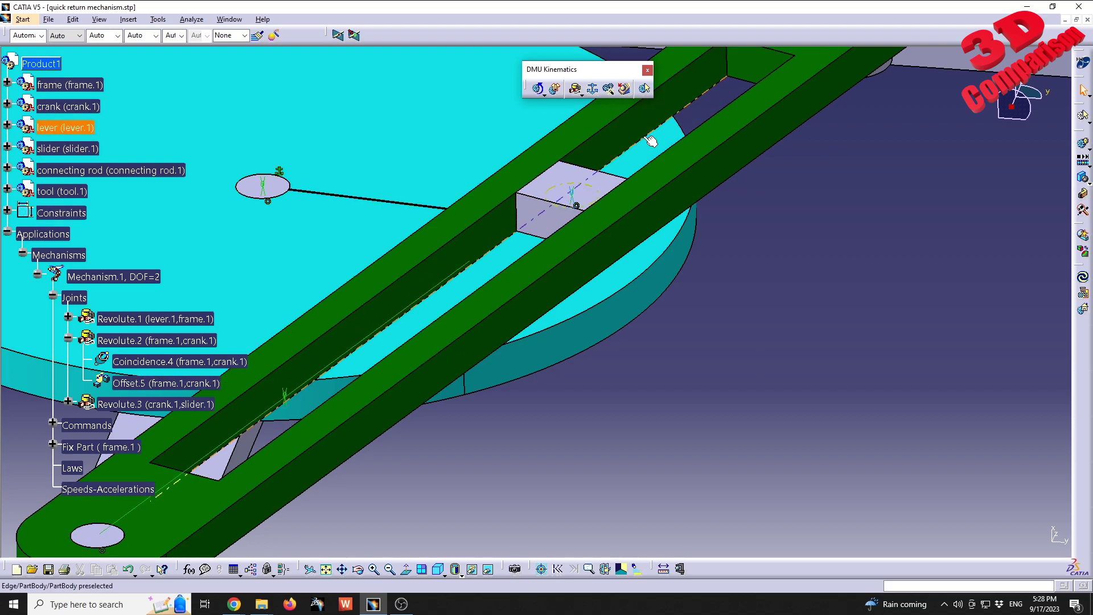
# - Start a prismatic joint in Mechanism.1 and set its lines to the lever's lower slot edge and the matching lower edge of the hidden slider
pyautogui.click(580, 96)
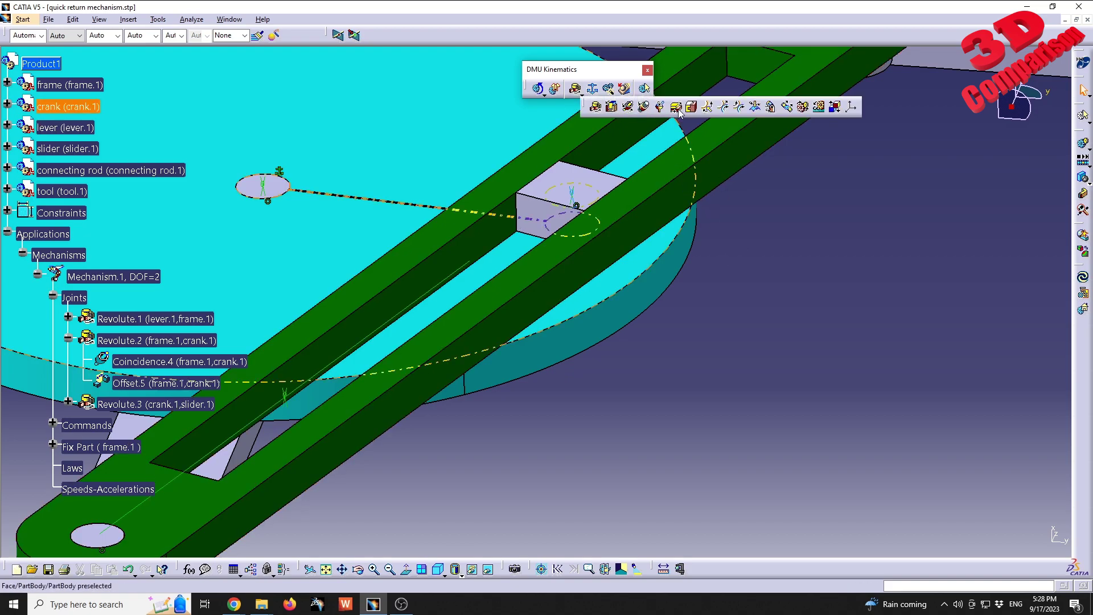
pyautogui.click(613, 109)
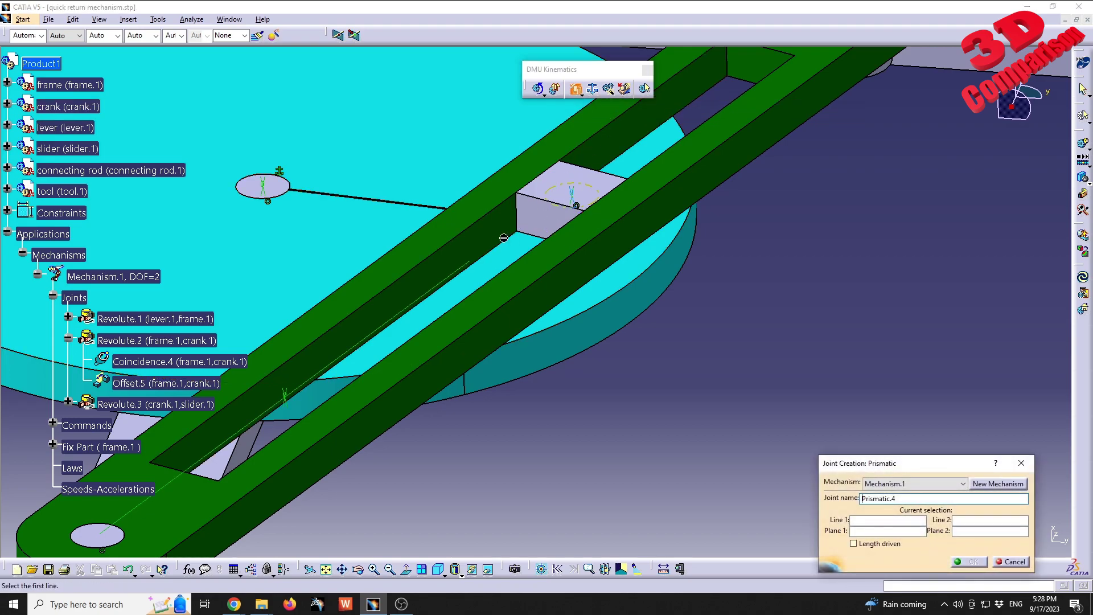
pyautogui.click(509, 234)
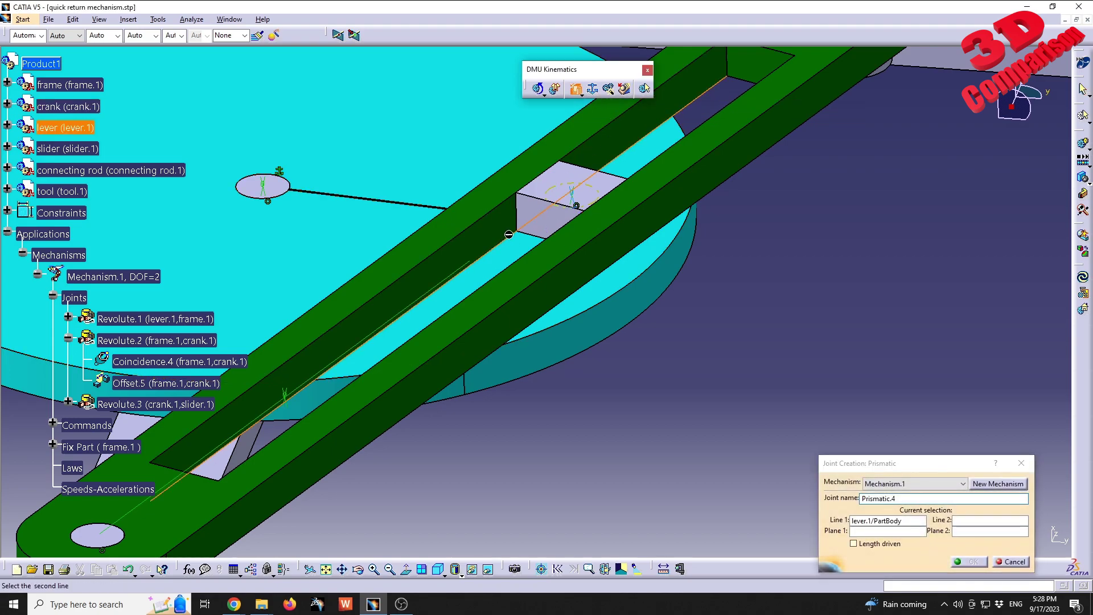
pyautogui.rightClick(554, 221)
pyautogui.click(581, 251)
pyautogui.click(488, 569)
pyautogui.moveTo(463, 349); pyautogui.dragTo(735, 299, button='middle')
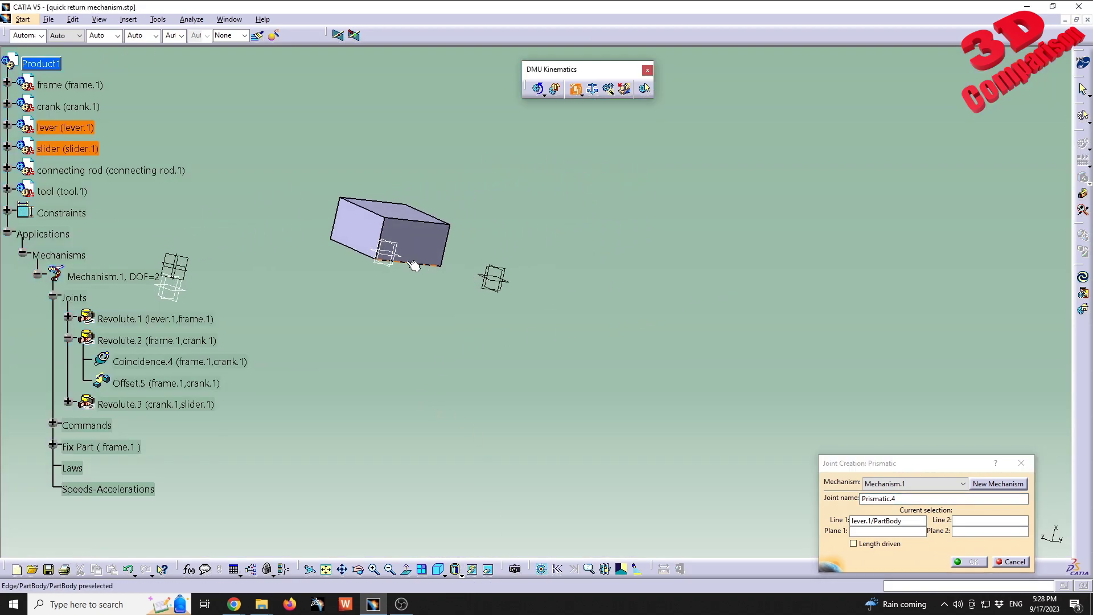
pyautogui.click(371, 257)
# - Set the prismatic joint's planes to the slider's side face and the lever's inner slot wall, and create the joint
pyautogui.moveTo(376, 274); pyautogui.dragTo(451, 354, button='middle')
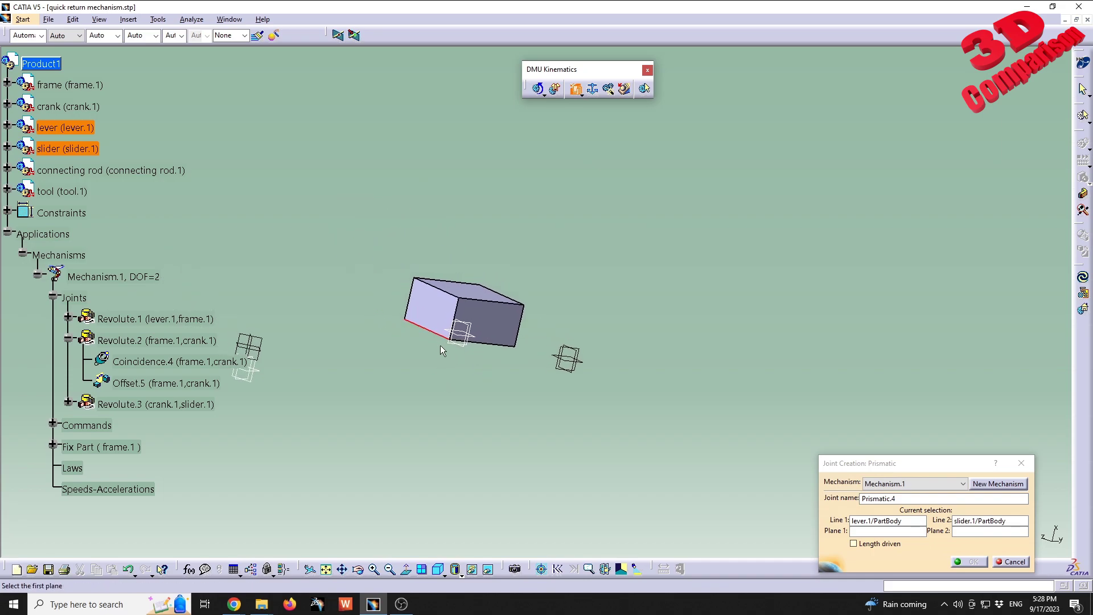
pyautogui.click(450, 308)
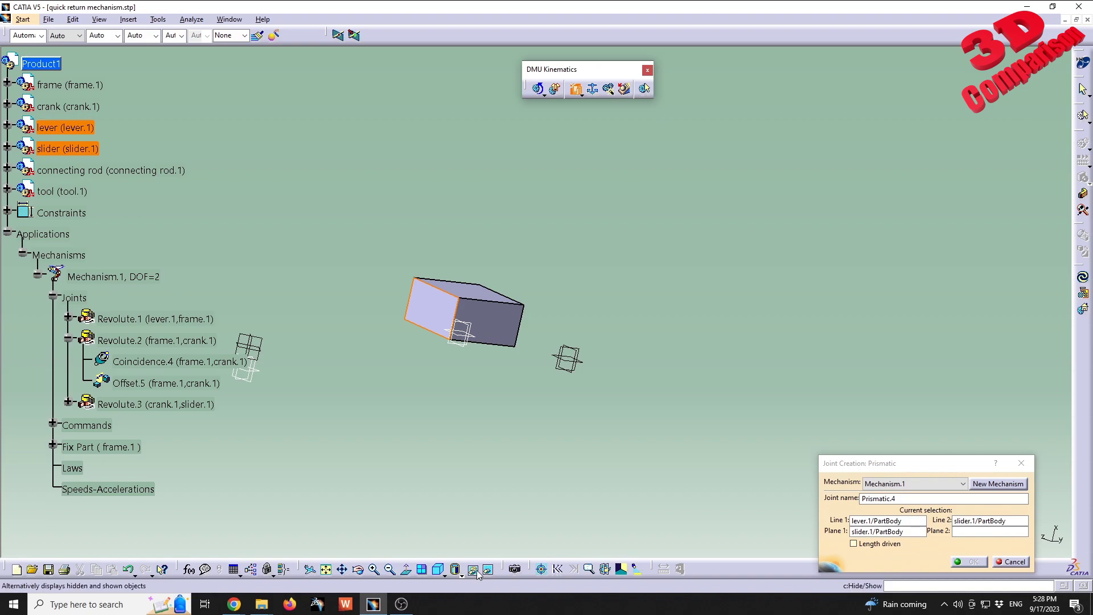
pyautogui.click(457, 569)
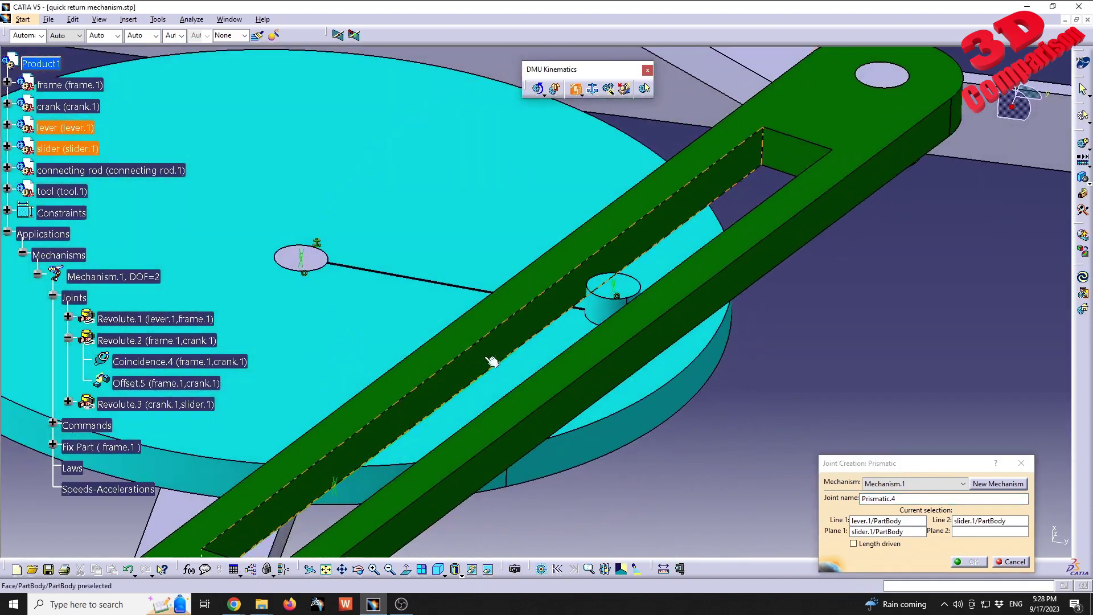
pyautogui.click(533, 334)
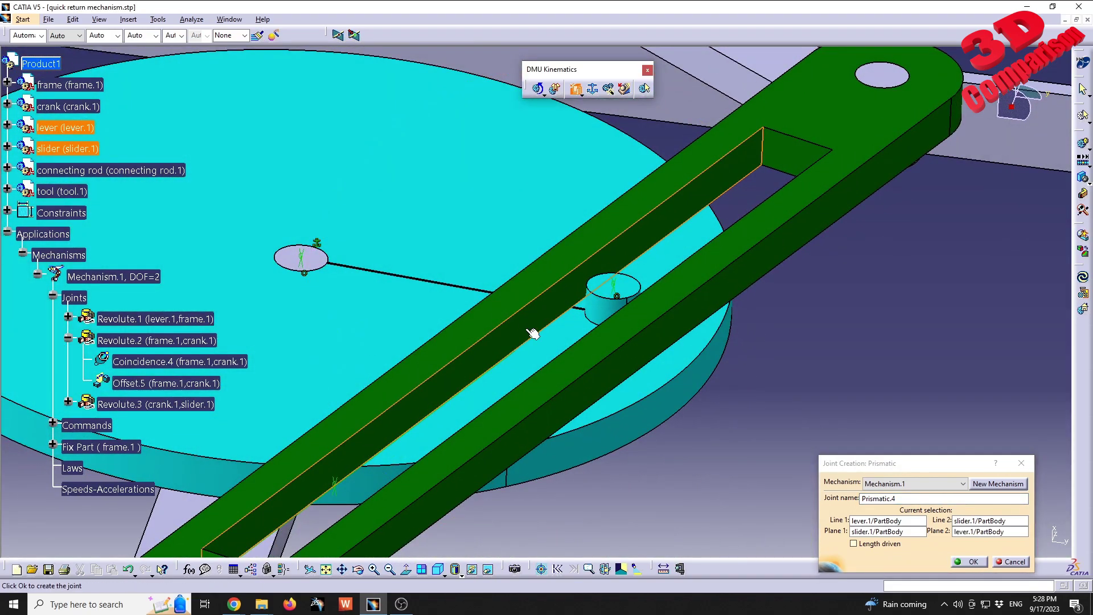
pyautogui.click(969, 562)
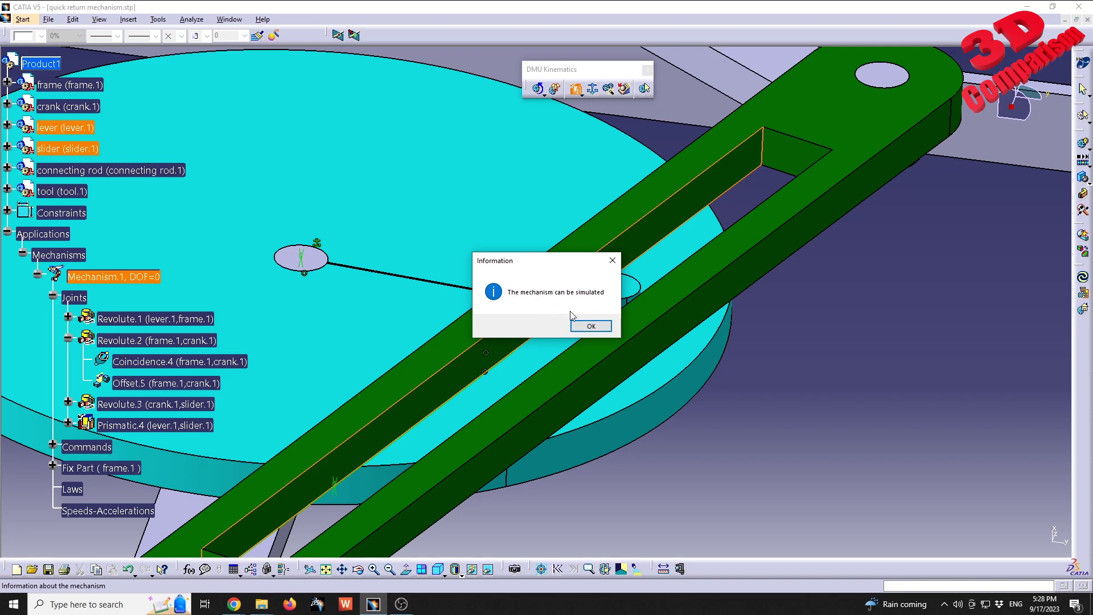
pyautogui.moveTo(531, 271); pyautogui.dragTo(442, 256)
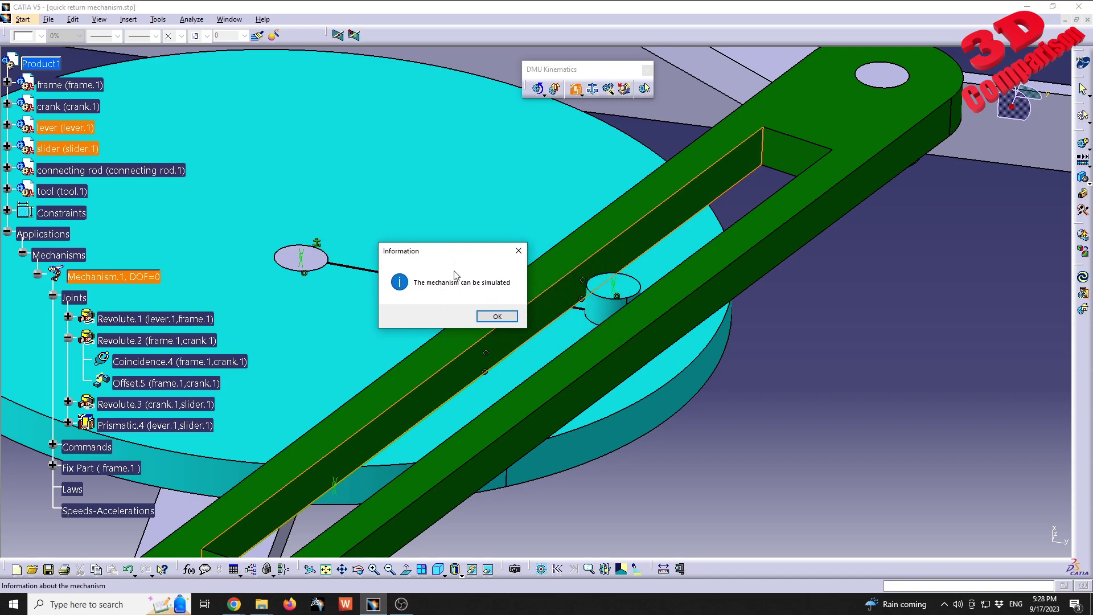
pyautogui.click(509, 320)
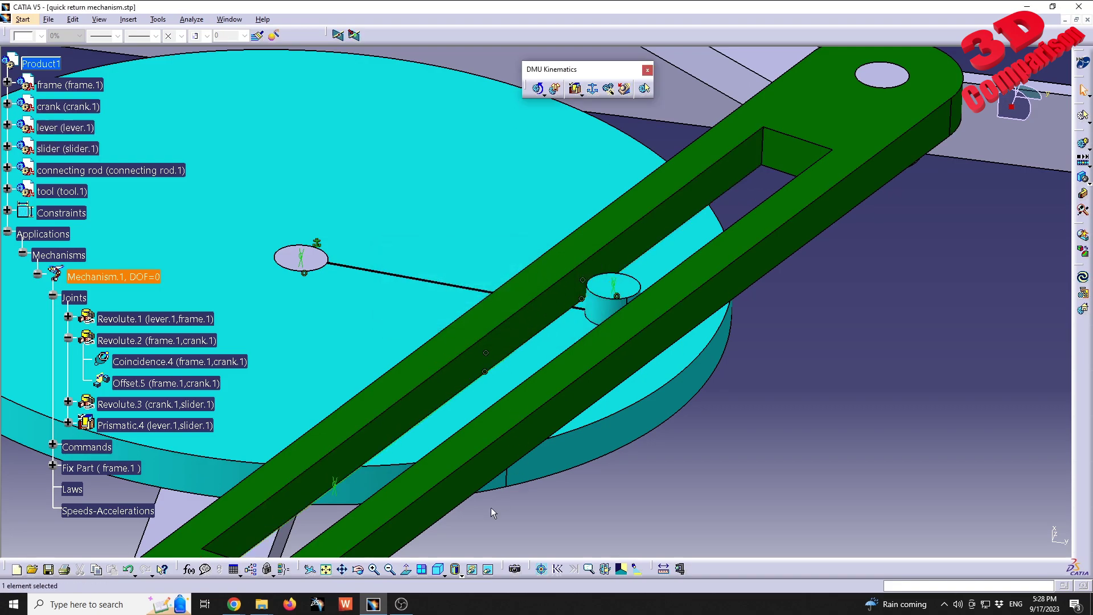
# - Show the slider again after the prismatic joint and display the whole quick return assembly
pyautogui.click(488, 568)
pyautogui.rightClick(598, 296)
pyautogui.click(628, 330)
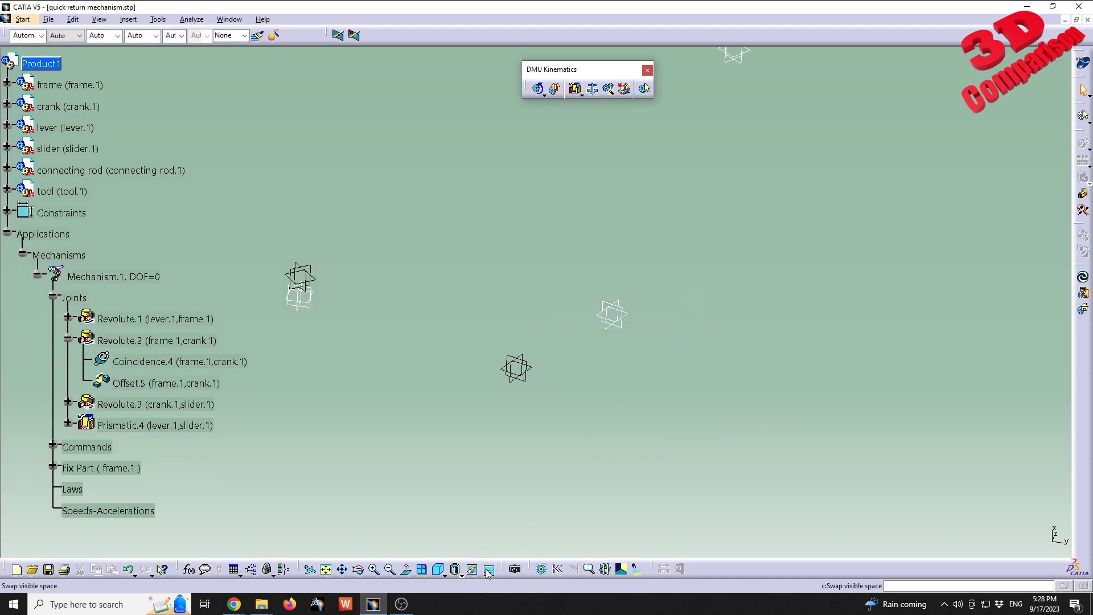
pyautogui.click(488, 569)
pyautogui.moveTo(572, 369); pyautogui.dragTo(472, 372, button='middle')
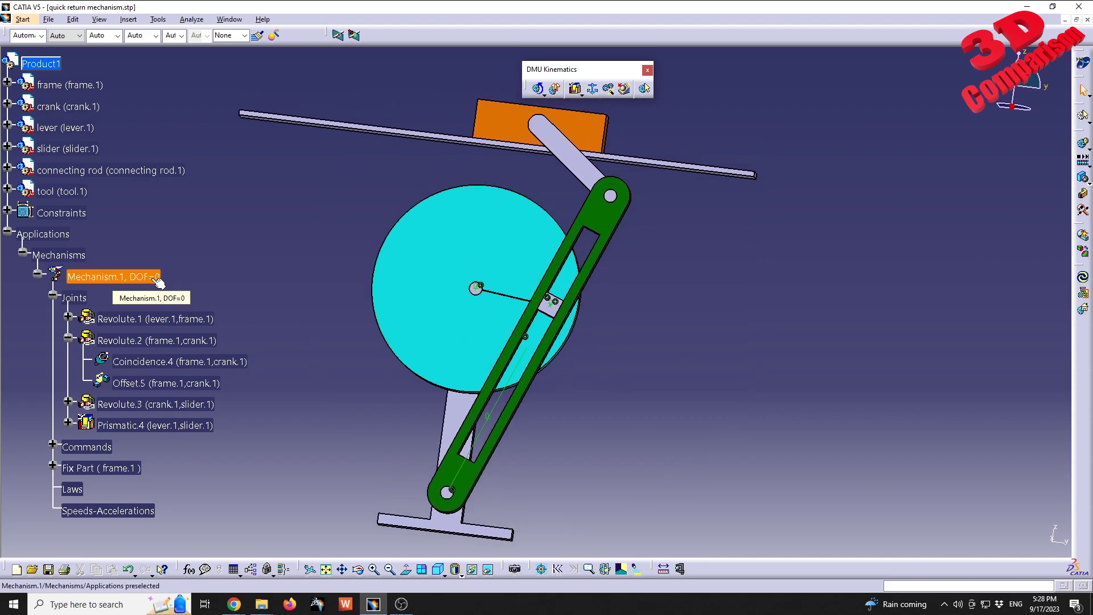
pyautogui.moveTo(520, 205); pyautogui.dragTo(475, 313, button='middle')
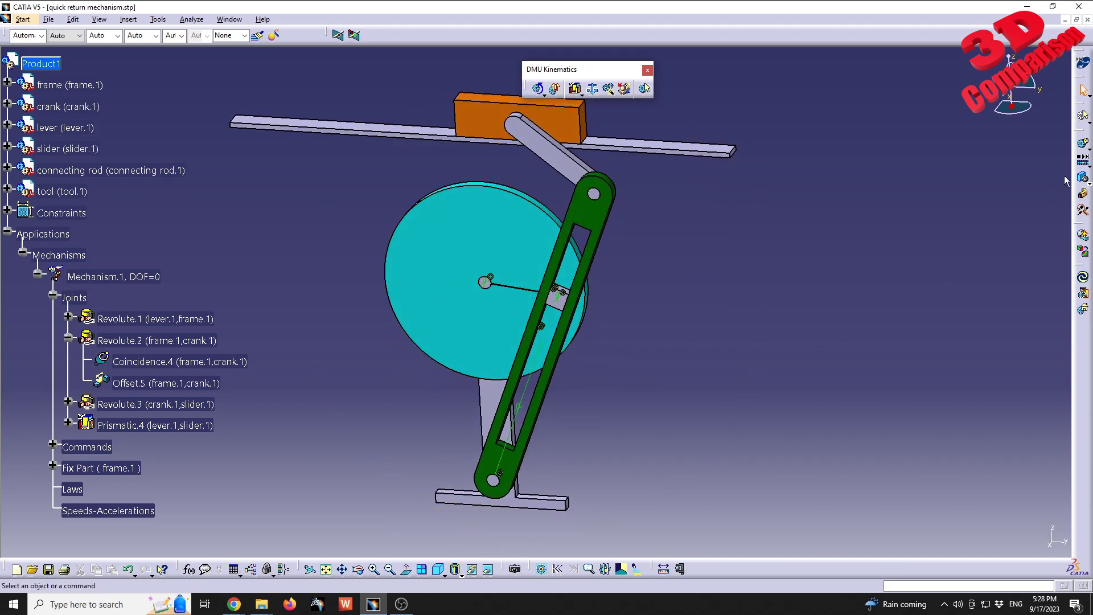
# - Start a new simulation with Mechanism.1 as the simulation object
pyautogui.click(1083, 144)
pyautogui.moveTo(956, 87); pyautogui.dragTo(708, 315)
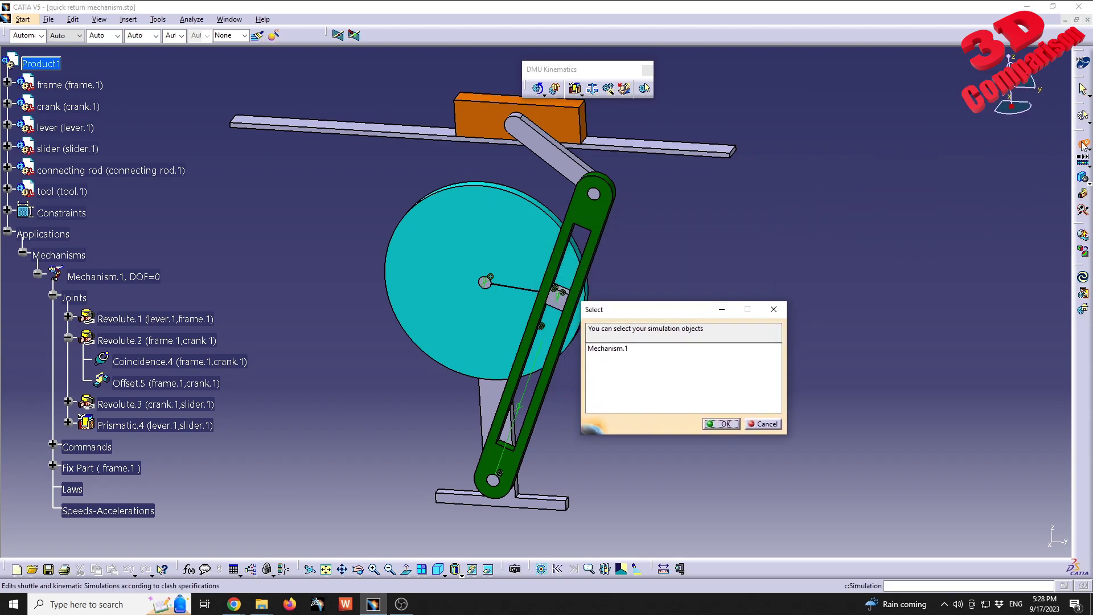
pyautogui.doubleClick(613, 349)
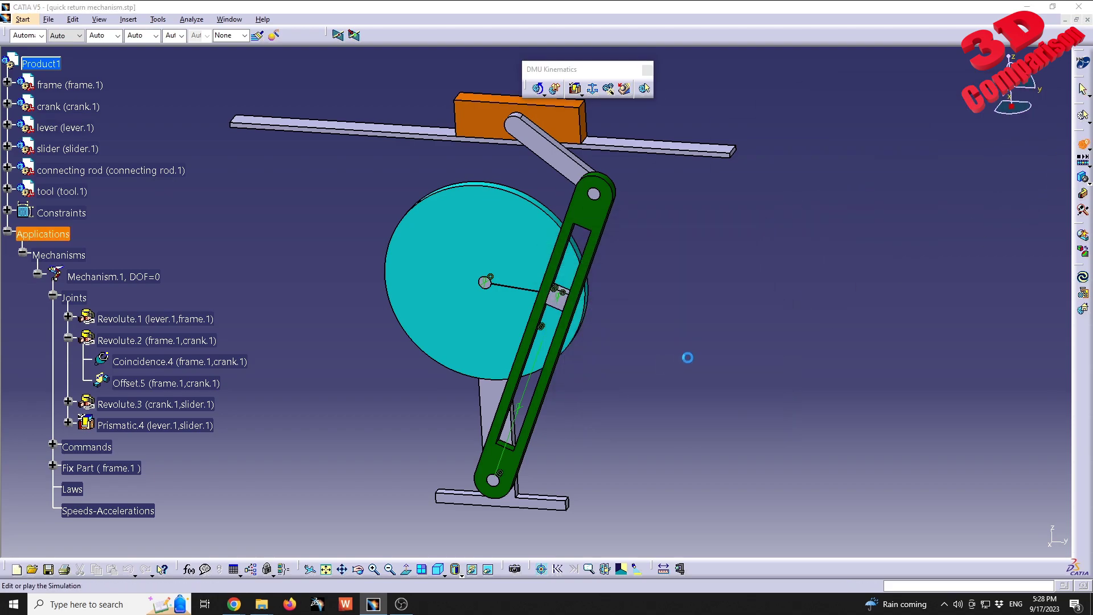
# - Set Command.1 to 360 and insert that position into Simulation.1
pyautogui.moveTo(874, 311); pyautogui.dragTo(634, 424)
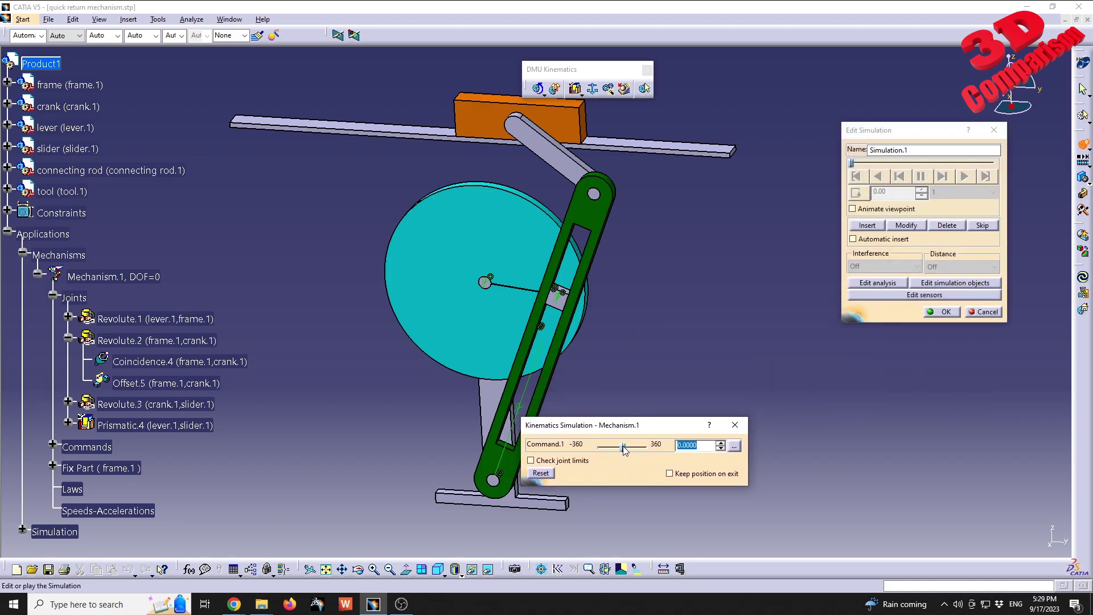
pyautogui.click(878, 226)
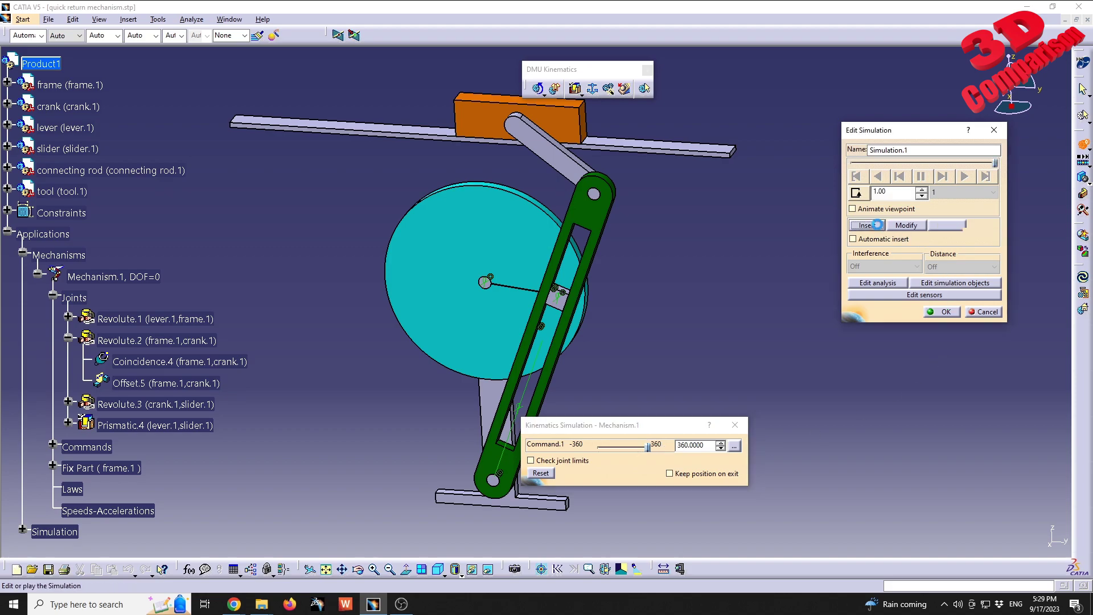
pyautogui.moveTo(901, 131); pyautogui.dragTo(708, 206)
# - Rewind Simulation.1 to its start and set the interpolation step to 0.01
pyautogui.click(664, 249)
pyautogui.click(767, 271)
pyautogui.click(746, 319)
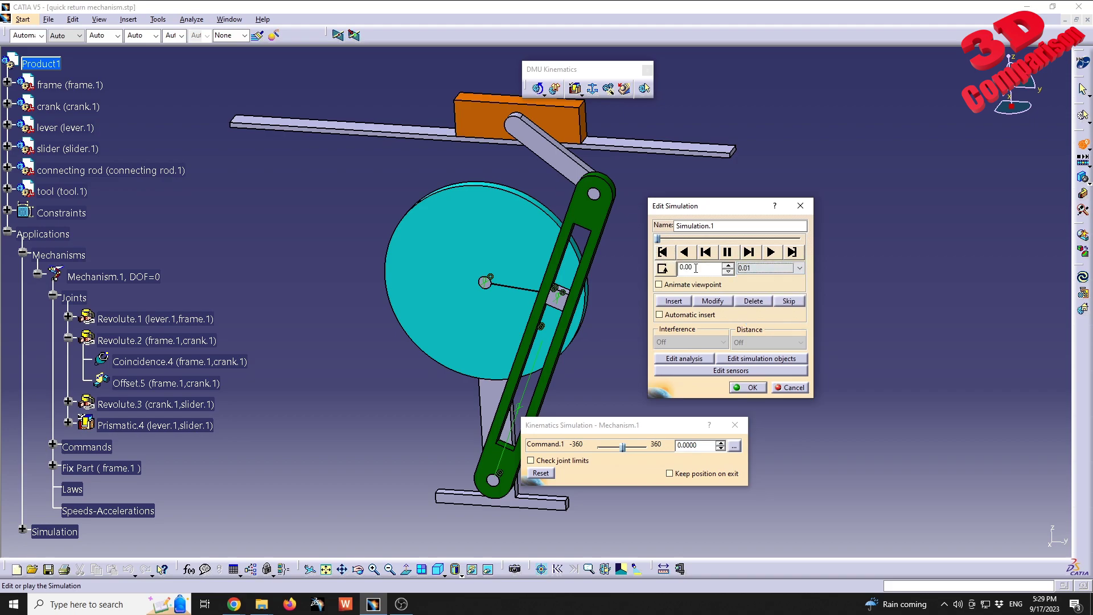
pyautogui.click(770, 268)
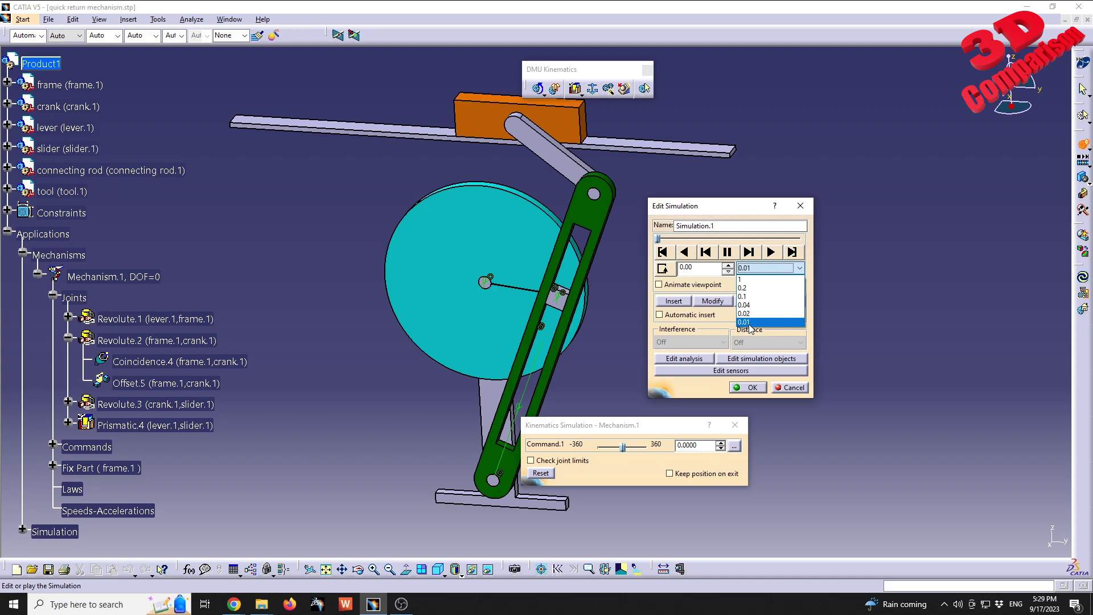
pyautogui.click(750, 322)
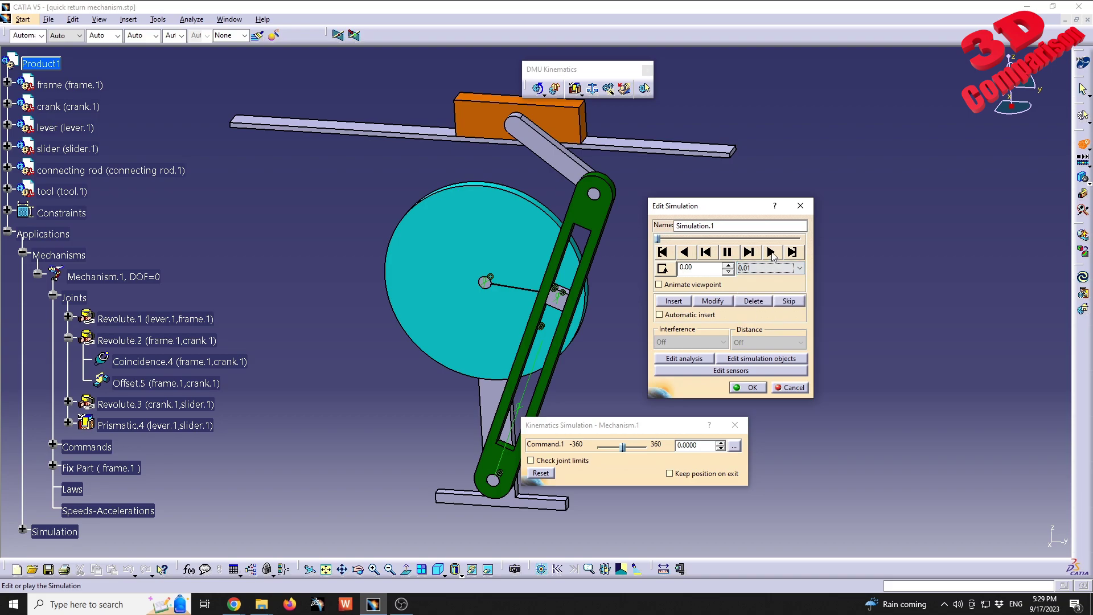
# - Play Simulation.1 in loop mode to watch the crank drive the lever, and cancel the simulation
pyautogui.click(771, 252)
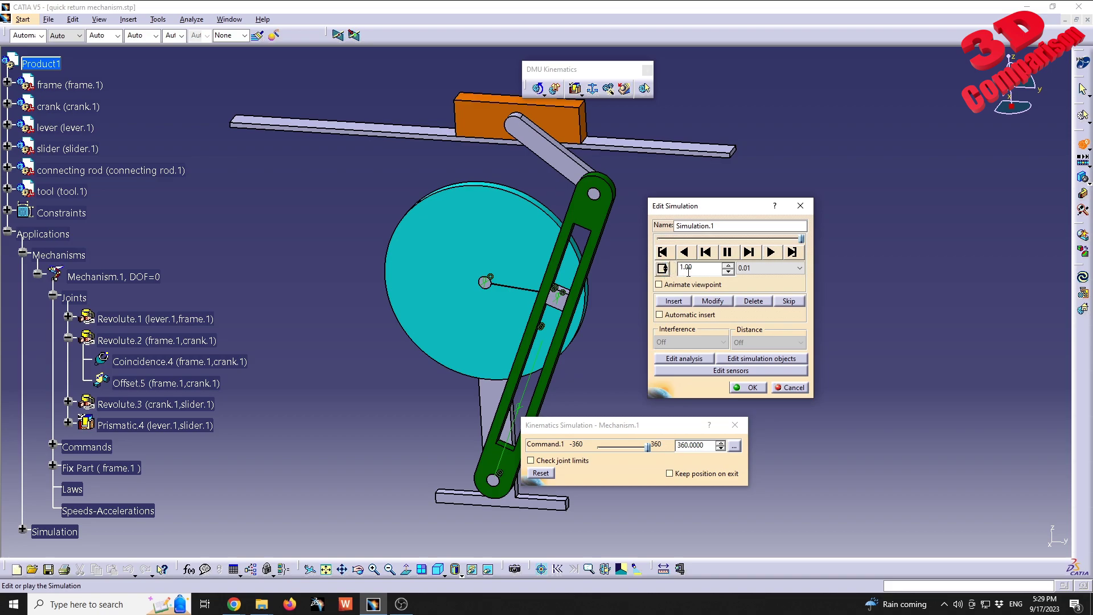
pyautogui.click(771, 252)
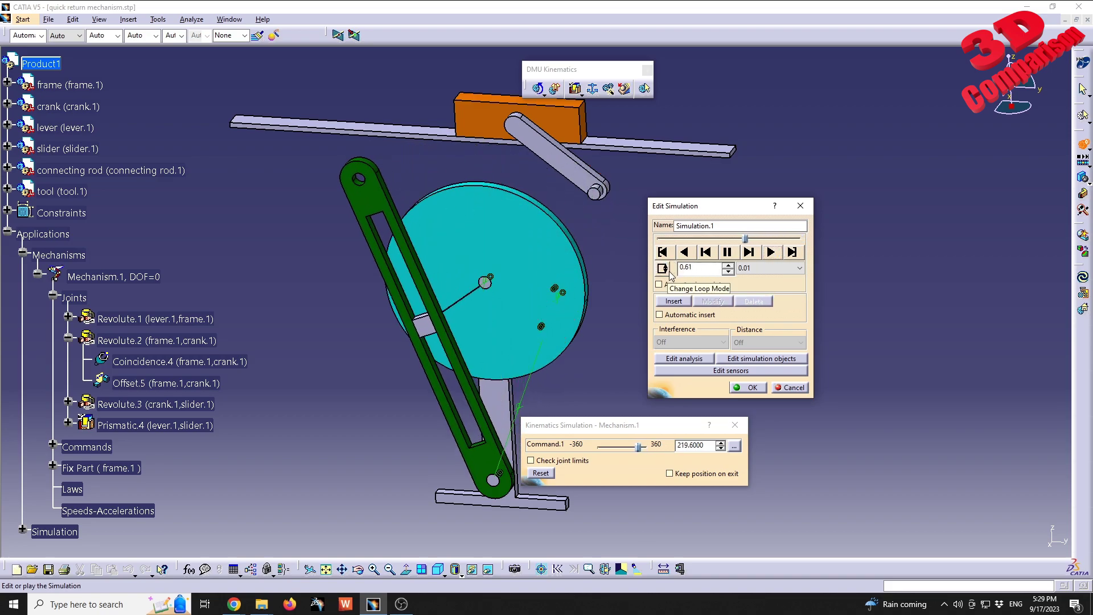
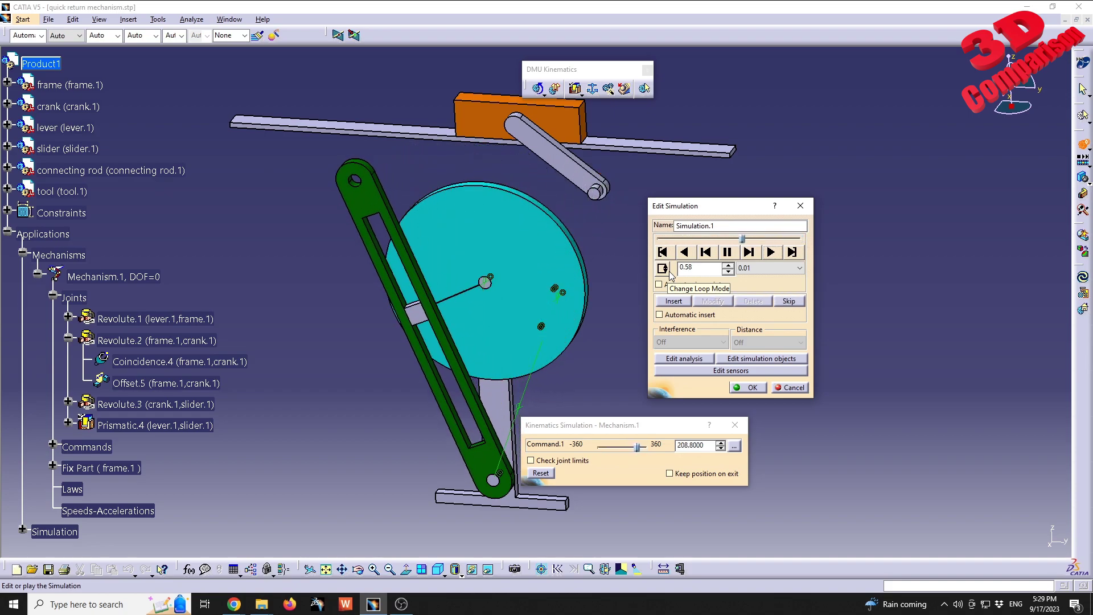
pyautogui.click(791, 386)
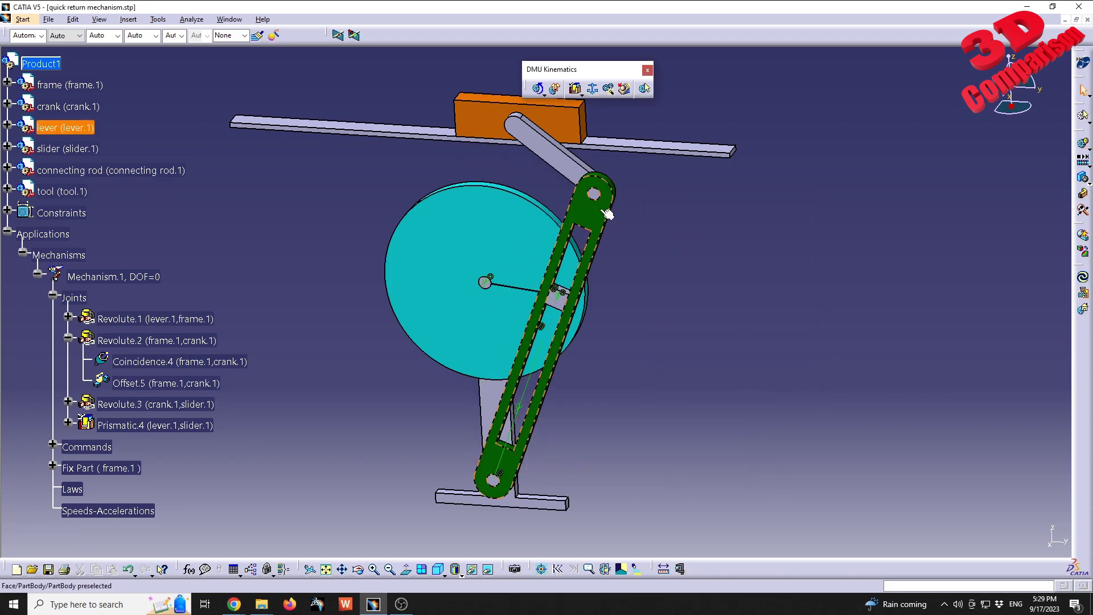
# - Start a revolute joint in Mechanism.1 and set its lines to the lever's upper end axis and the connecting rod's lower end axis
pyautogui.click(602, 211)
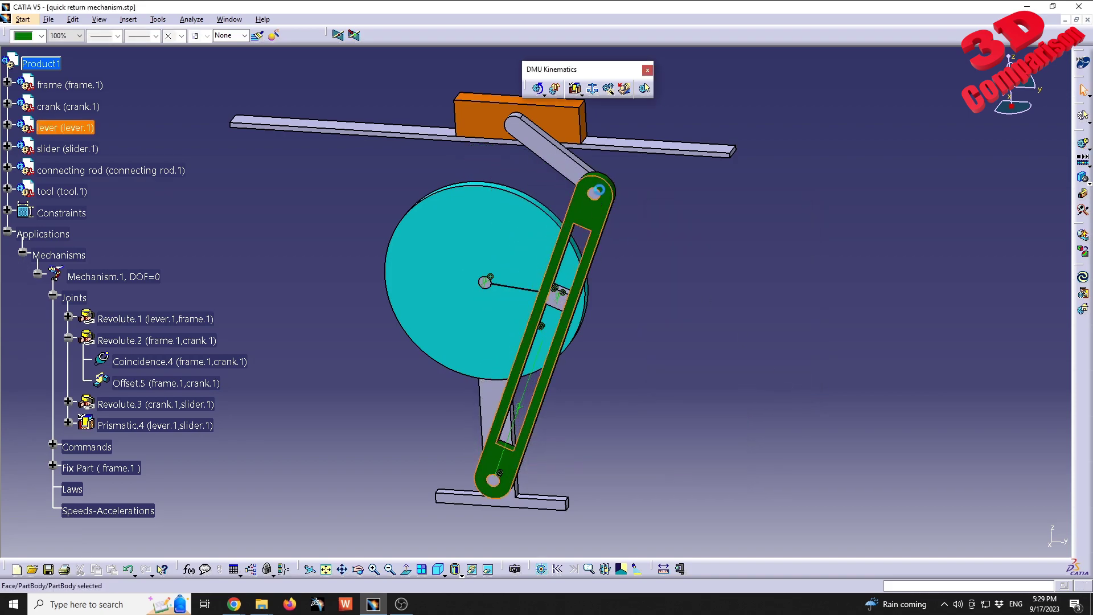
pyautogui.click(582, 164)
pyautogui.moveTo(641, 232); pyautogui.dragTo(537, 311, button='middle')
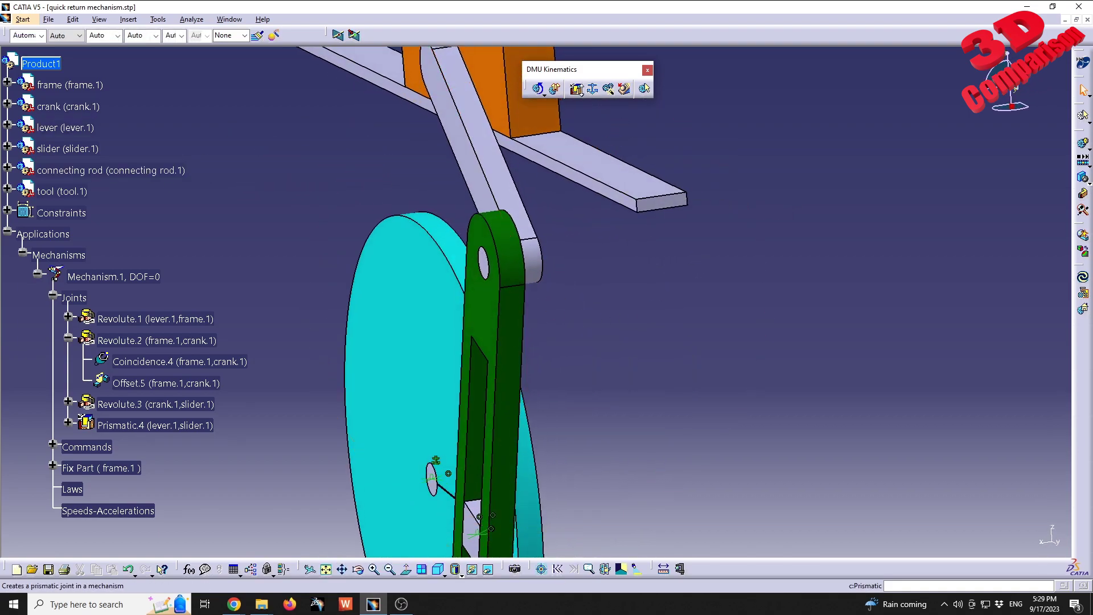
pyautogui.click(581, 94)
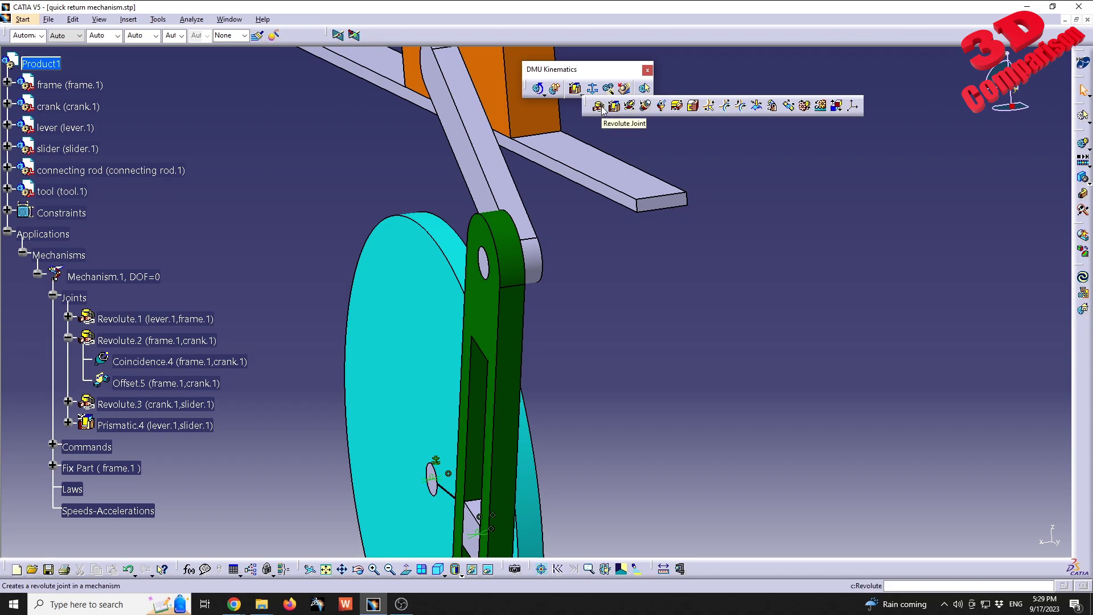
pyautogui.click(599, 106)
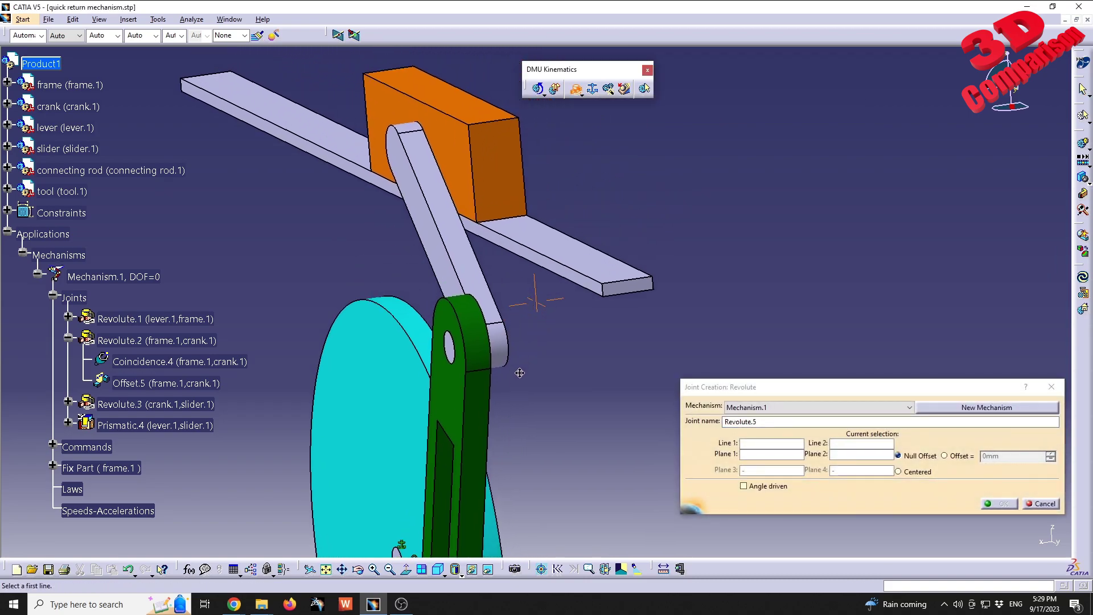
pyautogui.click(405, 354)
pyautogui.click(462, 393)
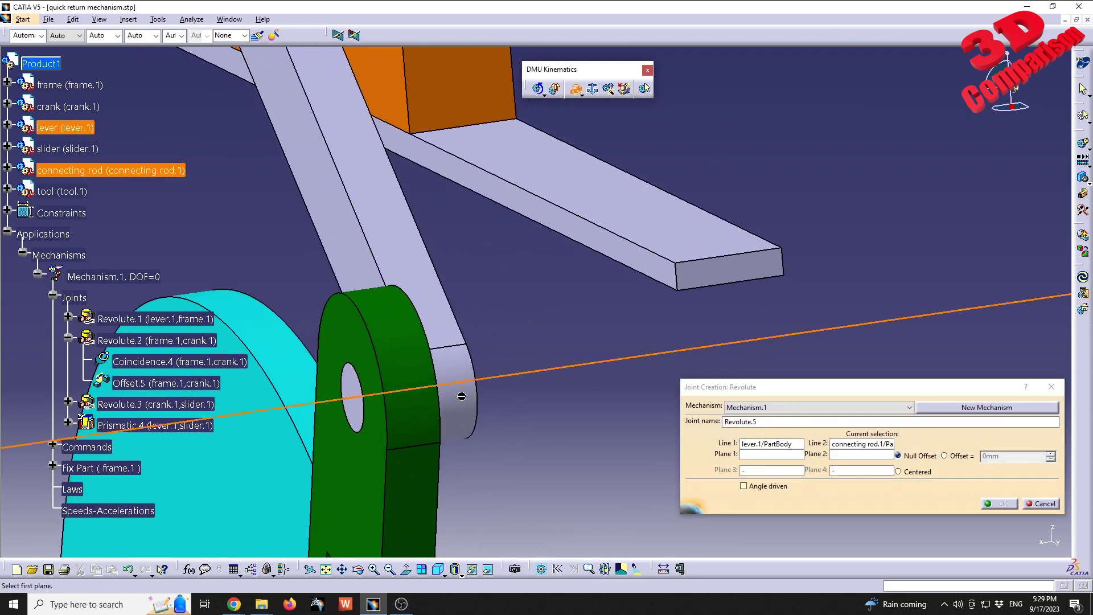
# - Set the revolute joint's planes to the lever's front face and the connecting rod's pin end face, and create it with Null Offset
pyautogui.moveTo(418, 388); pyautogui.dragTo(562, 299, button='middle')
pyautogui.click(471, 259)
pyautogui.click(459, 309)
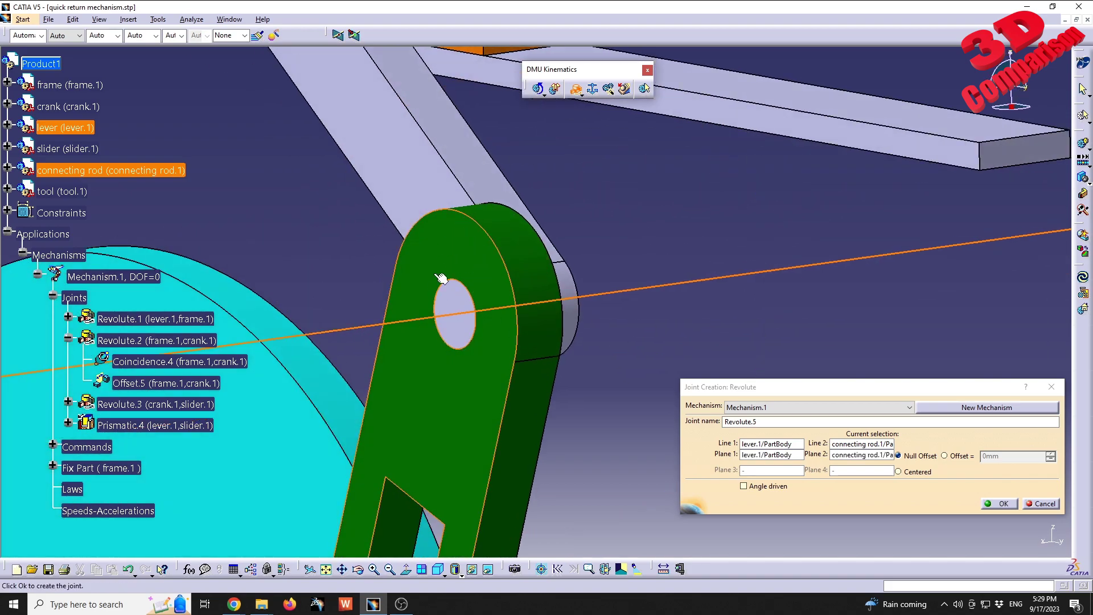
pyautogui.click(950, 456)
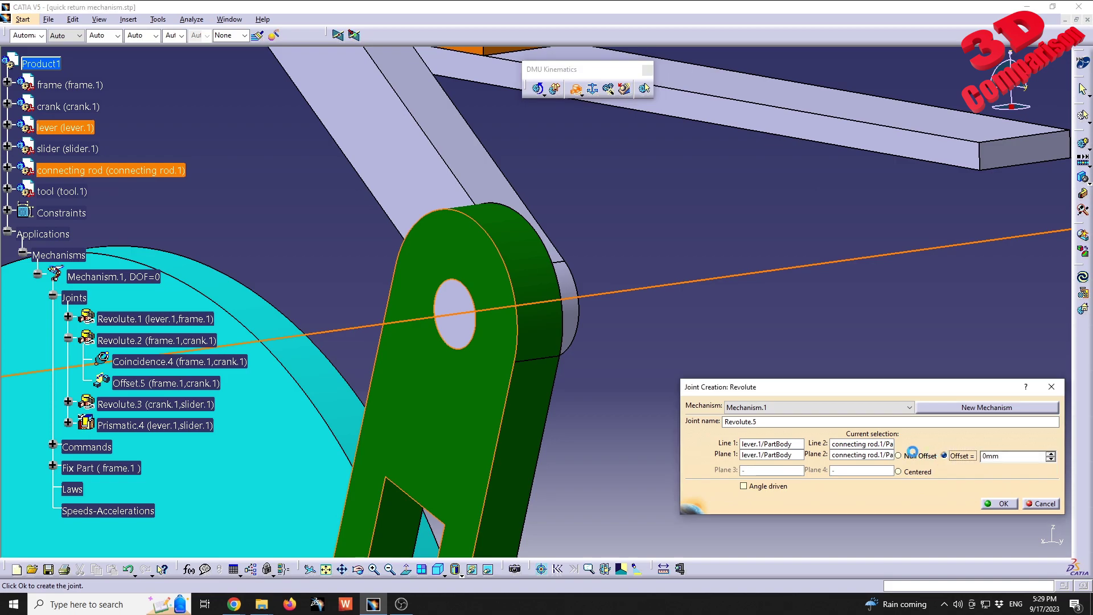
pyautogui.click(926, 458)
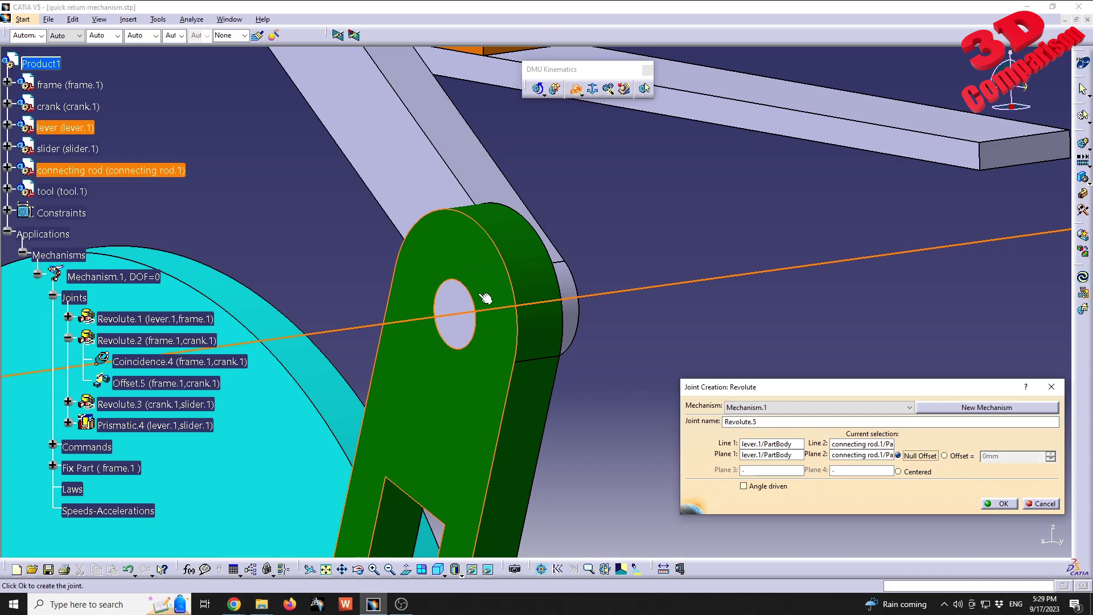
pyautogui.moveTo(438, 375); pyautogui.dragTo(572, 164, button='middle')
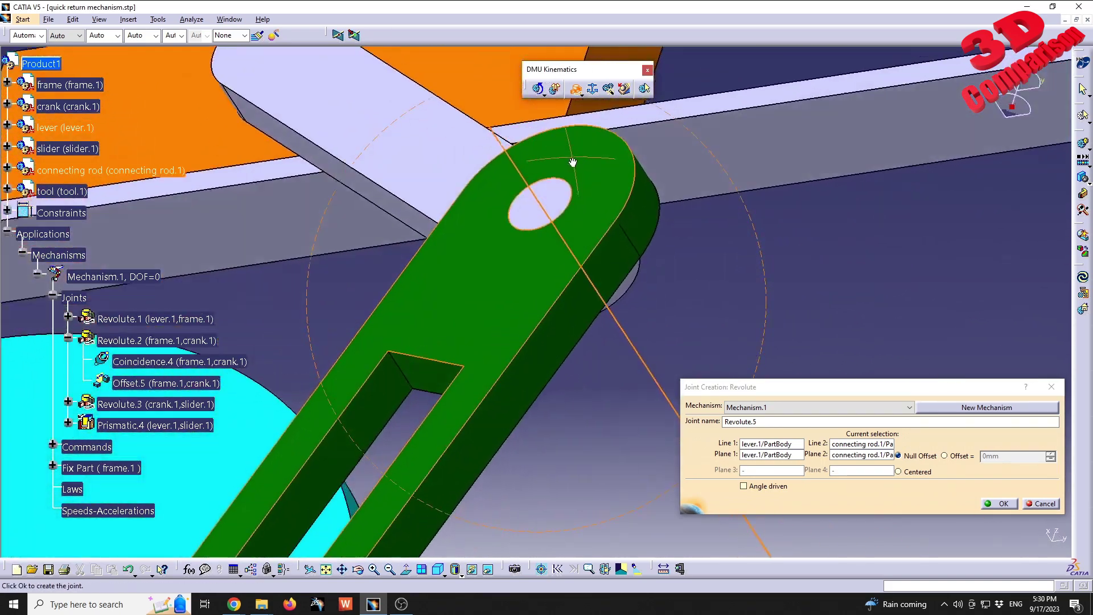
pyautogui.click(1003, 503)
# - Start another revolute joint and set its lines to the connecting rod's upper end axis and the hole axis of the hidden tool block
pyautogui.moveTo(737, 289); pyautogui.dragTo(408, 191, button='middle')
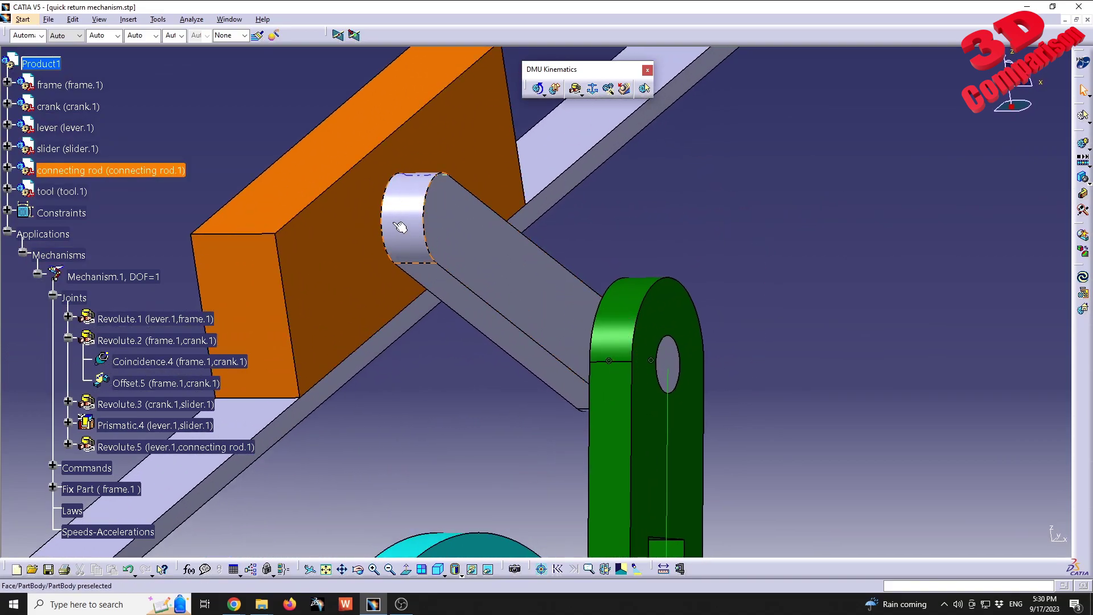
pyautogui.click(577, 89)
pyautogui.click(416, 209)
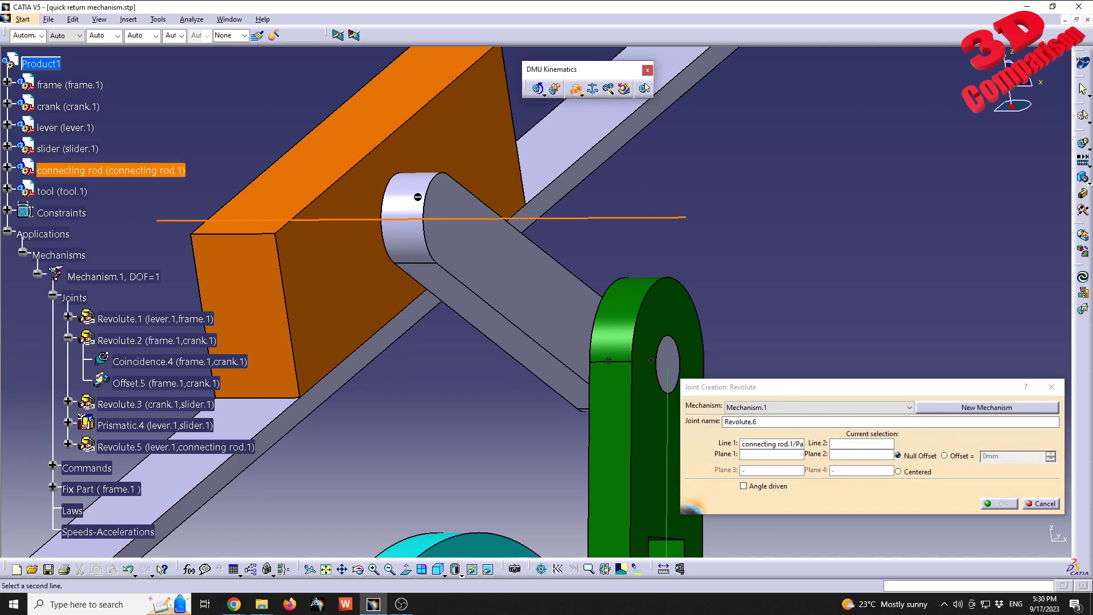
pyautogui.rightClick(454, 156)
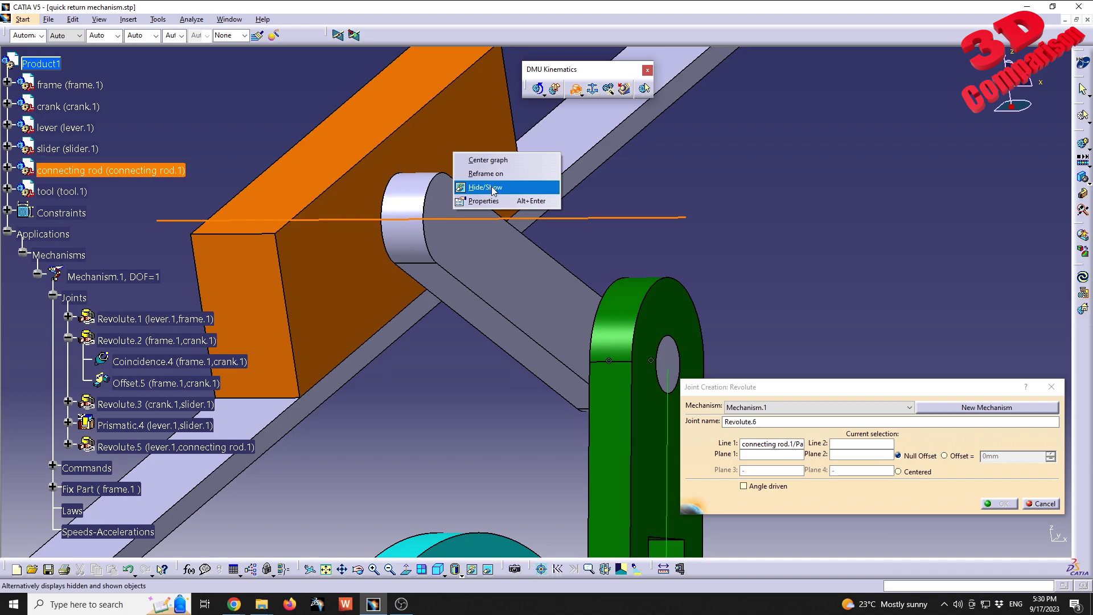
pyautogui.click(493, 190)
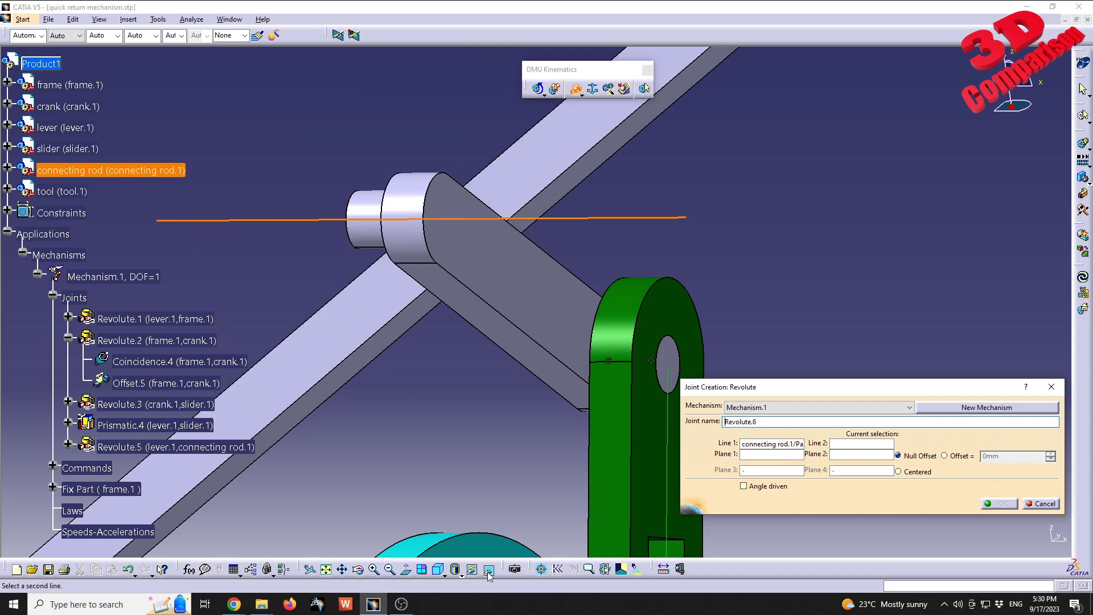
pyautogui.click(488, 570)
pyautogui.click(402, 230)
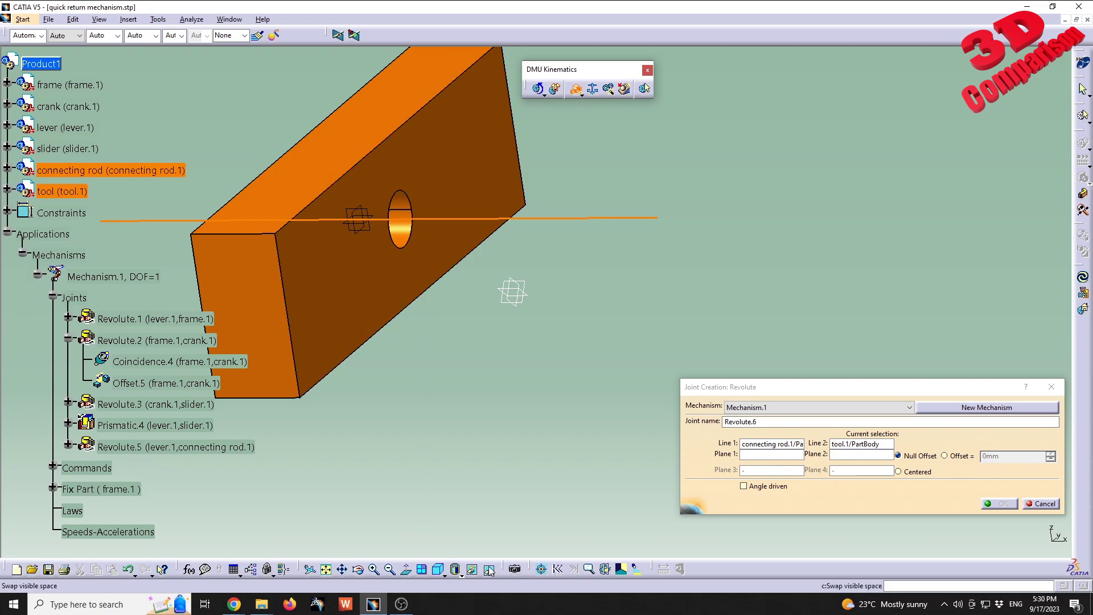
# - Set the revolute joint's planes to the tool's face around the hole and the connecting rod's face around its upper pin
pyautogui.click(488, 569)
pyautogui.click(488, 569)
pyautogui.click(415, 280)
pyautogui.click(489, 570)
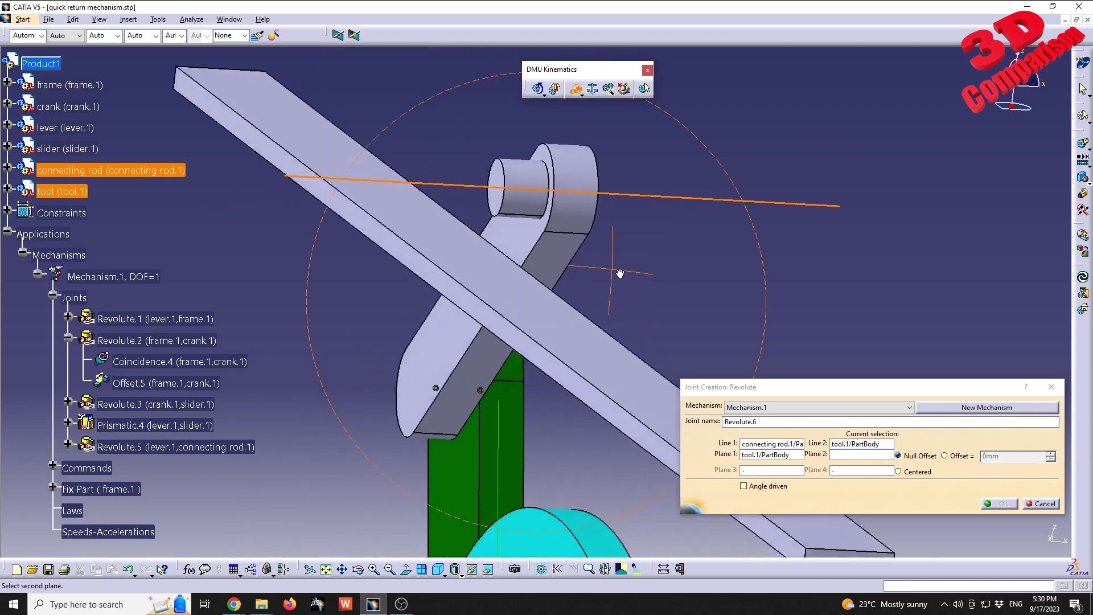
pyautogui.click(545, 230)
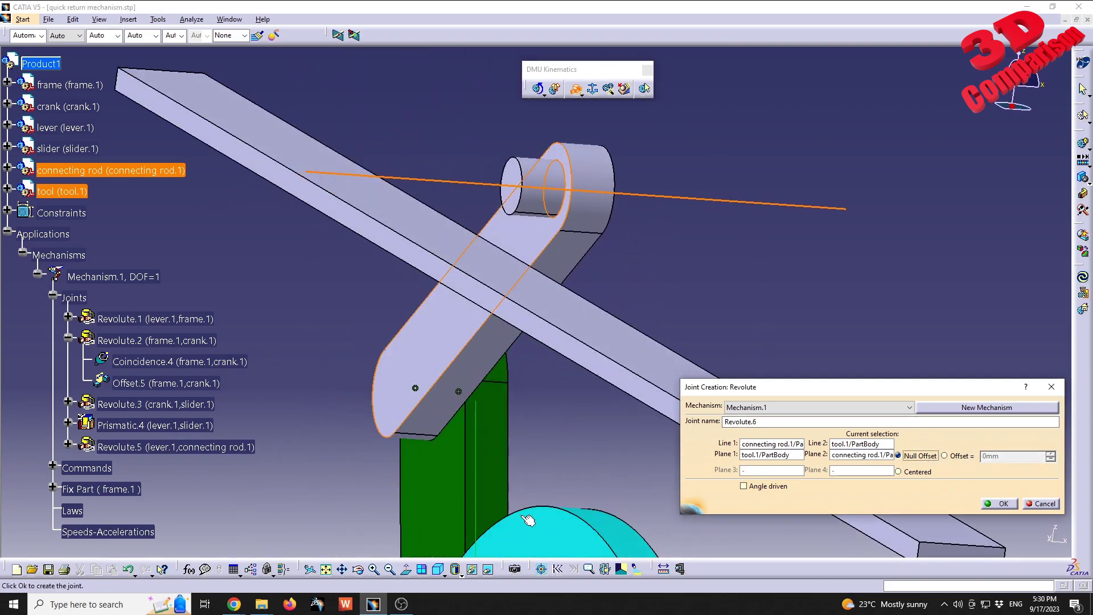
# - Show the tool block again, create the revolute joint with Null Offset and return to the visible space
pyautogui.click(488, 569)
pyautogui.rightClick(545, 255)
pyautogui.click(582, 291)
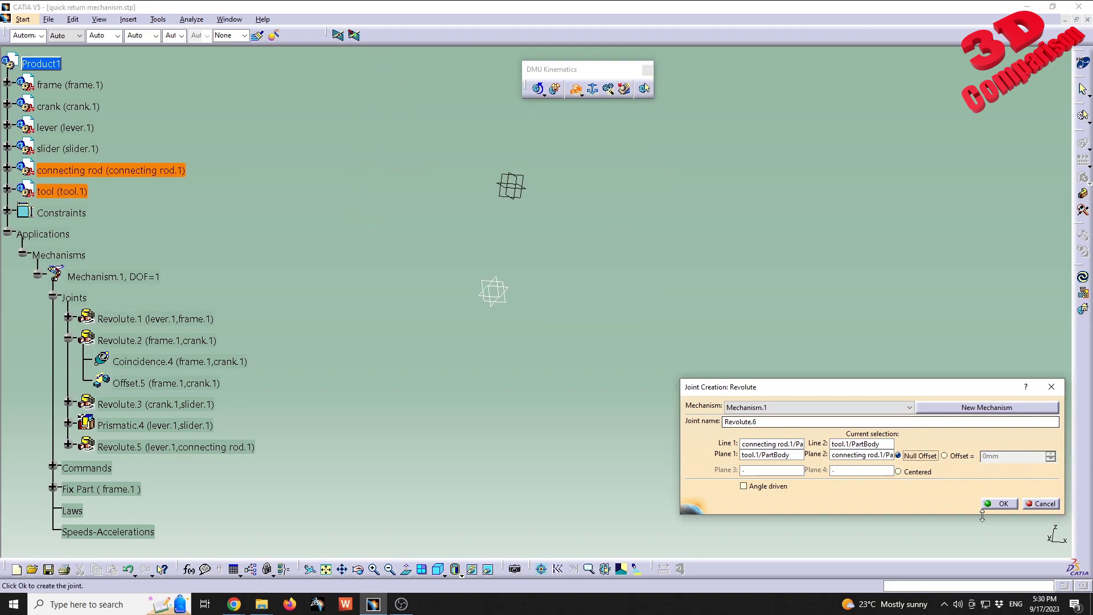
pyautogui.click(1002, 504)
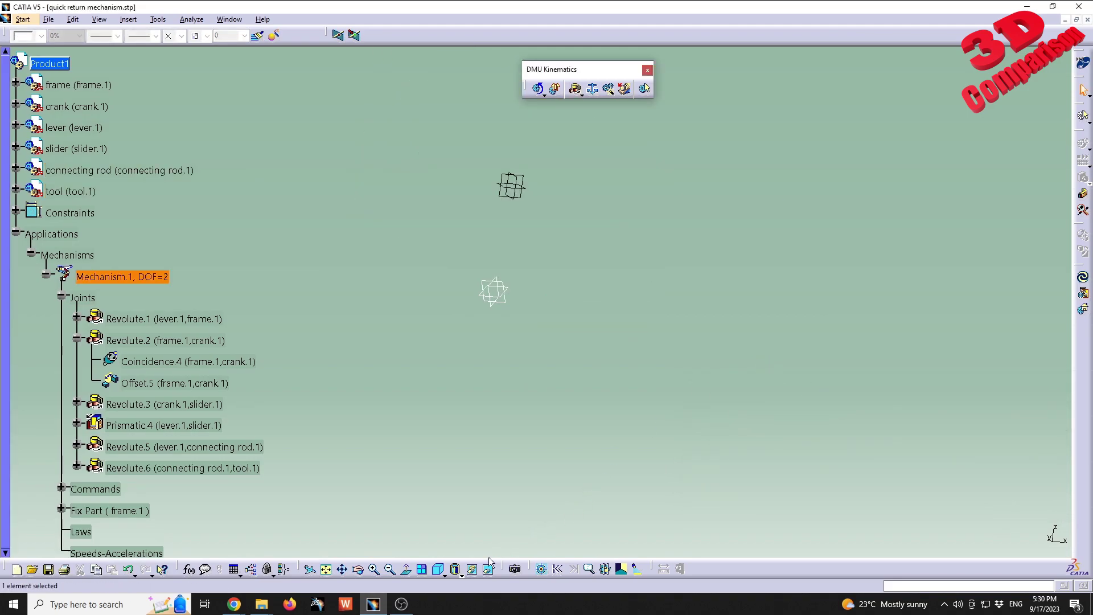
pyautogui.click(488, 569)
# - Hide the tool block to expose the frame's inclined rail behind it
pyautogui.moveTo(676, 267); pyautogui.dragTo(504, 295, button='middle')
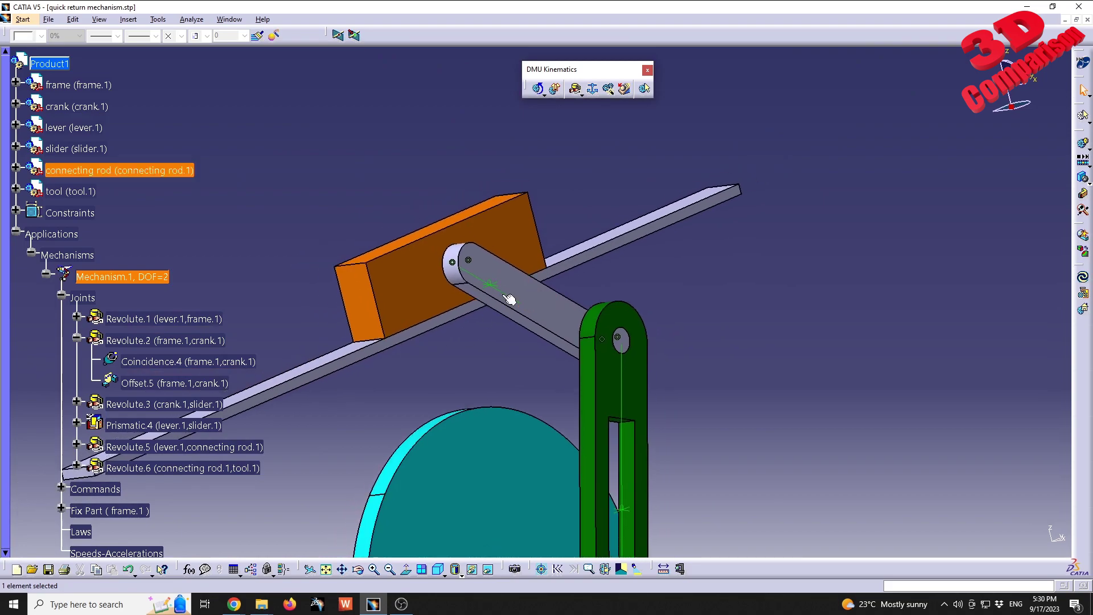
pyautogui.moveTo(425, 307); pyautogui.dragTo(488, 318, button='middle')
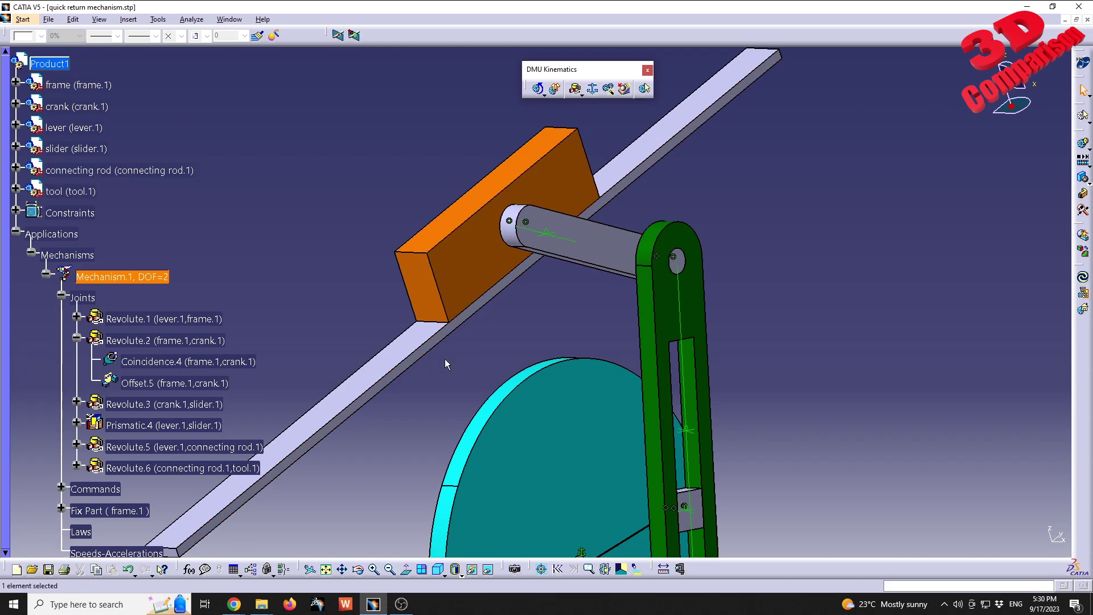
pyautogui.rightClick(491, 255)
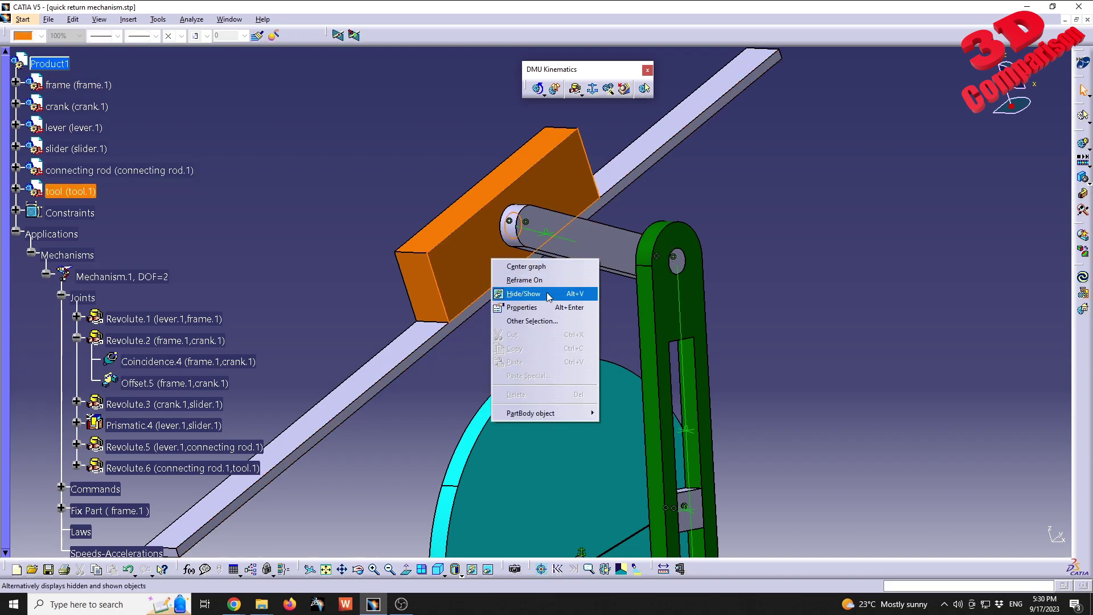
pyautogui.click(541, 294)
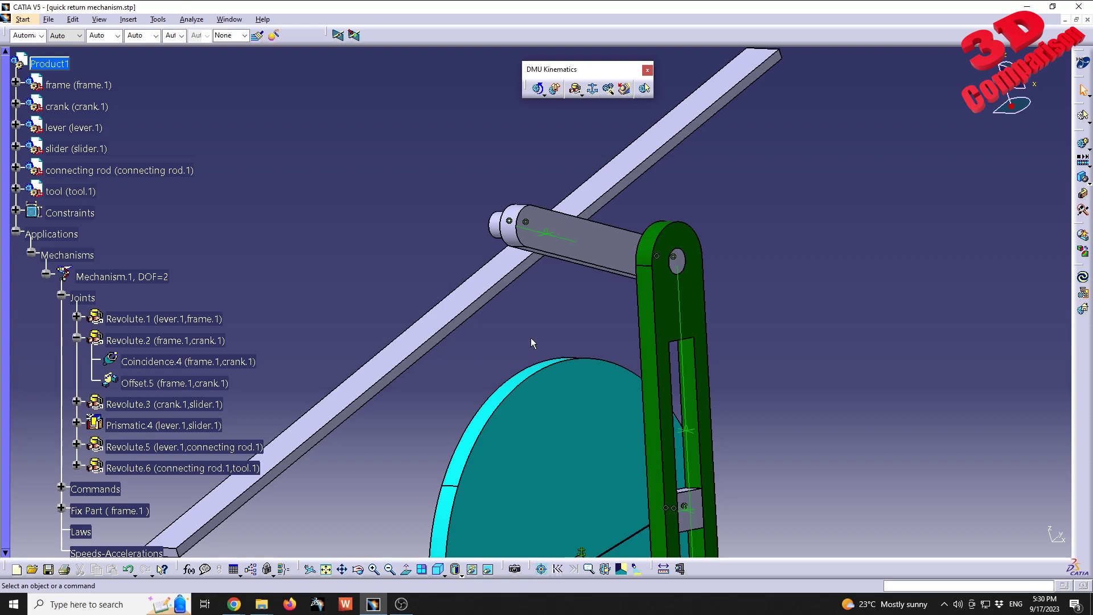
# - Start a prismatic joint in Mechanism.1 and set its lines to the frame rail's long edge and the hidden tool's matching lower edge
pyautogui.click(581, 94)
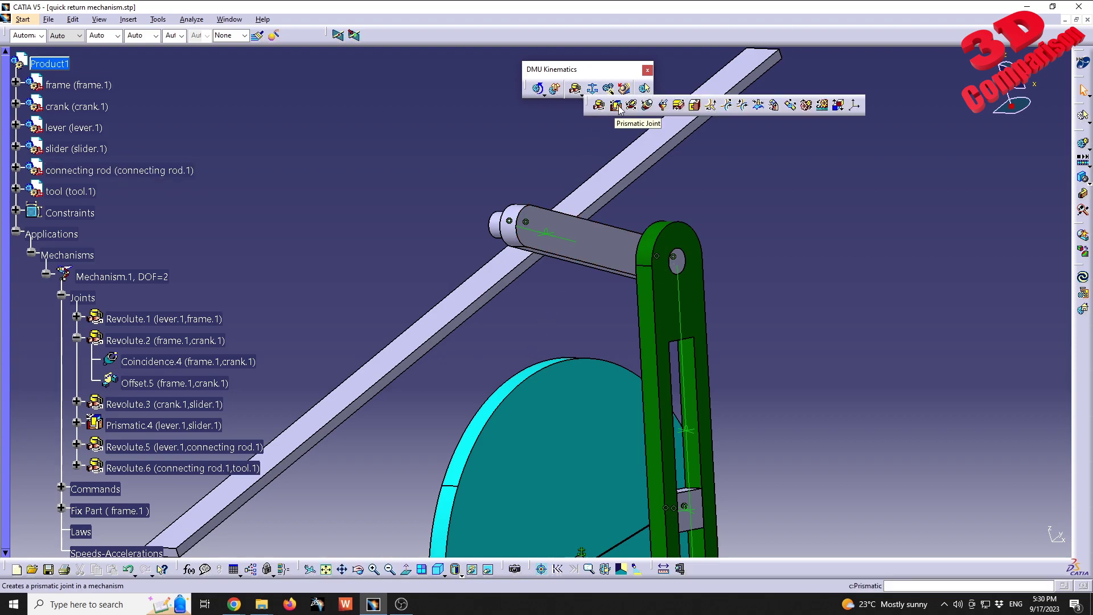
pyautogui.click(617, 106)
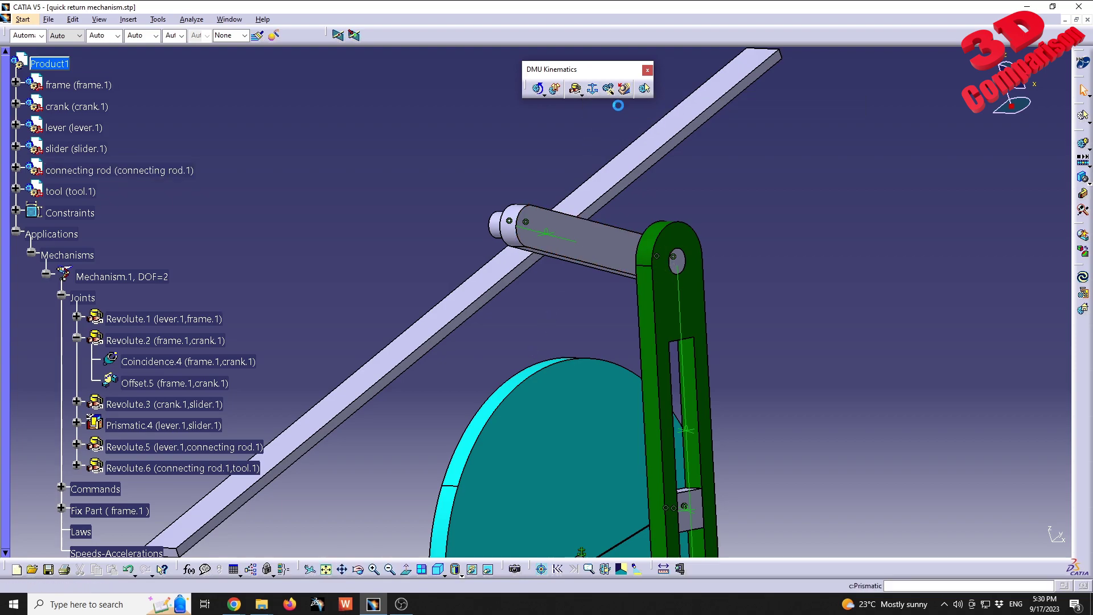
pyautogui.click(509, 277)
pyautogui.click(488, 569)
pyautogui.moveTo(533, 314); pyautogui.dragTo(469, 244, button='middle')
pyautogui.click(474, 242)
# - Set the prismatic joint's planes to the tool block's underside and the frame rail's wide upper face, and create the joint
pyautogui.moveTo(544, 216); pyautogui.dragTo(556, 266, button='middle')
pyautogui.moveTo(529, 352); pyautogui.dragTo(491, 276, button='middle')
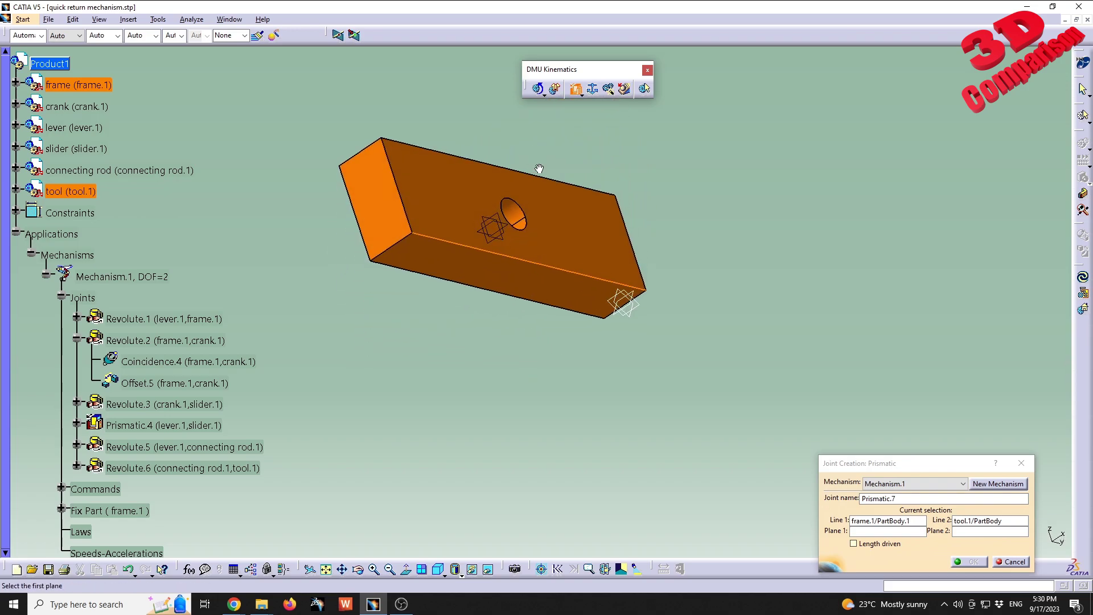
pyautogui.click(491, 276)
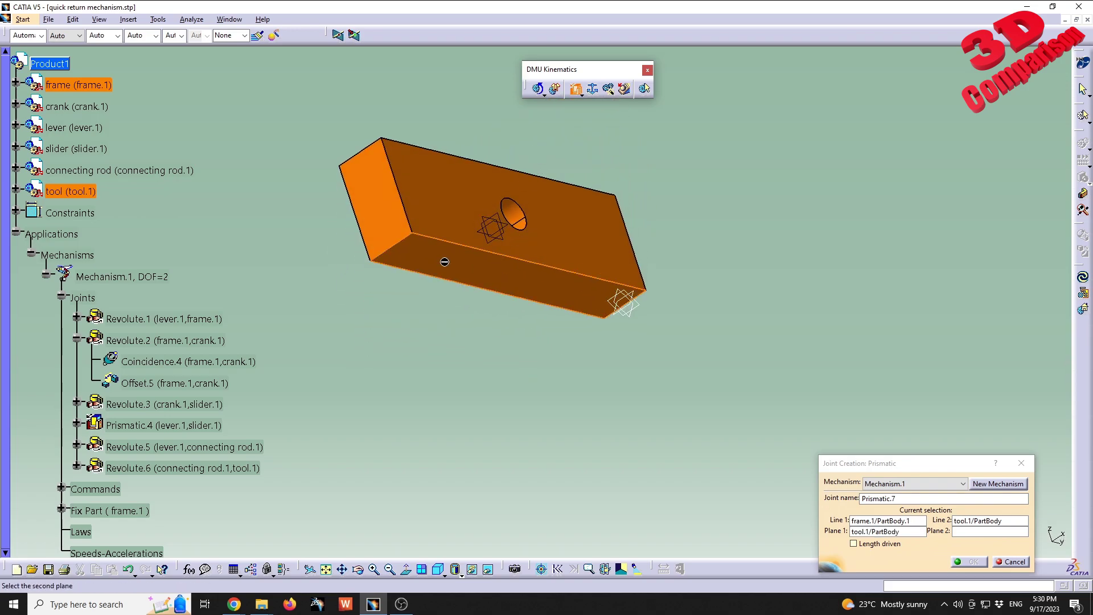
pyautogui.moveTo(590, 235); pyautogui.dragTo(564, 399, button='middle')
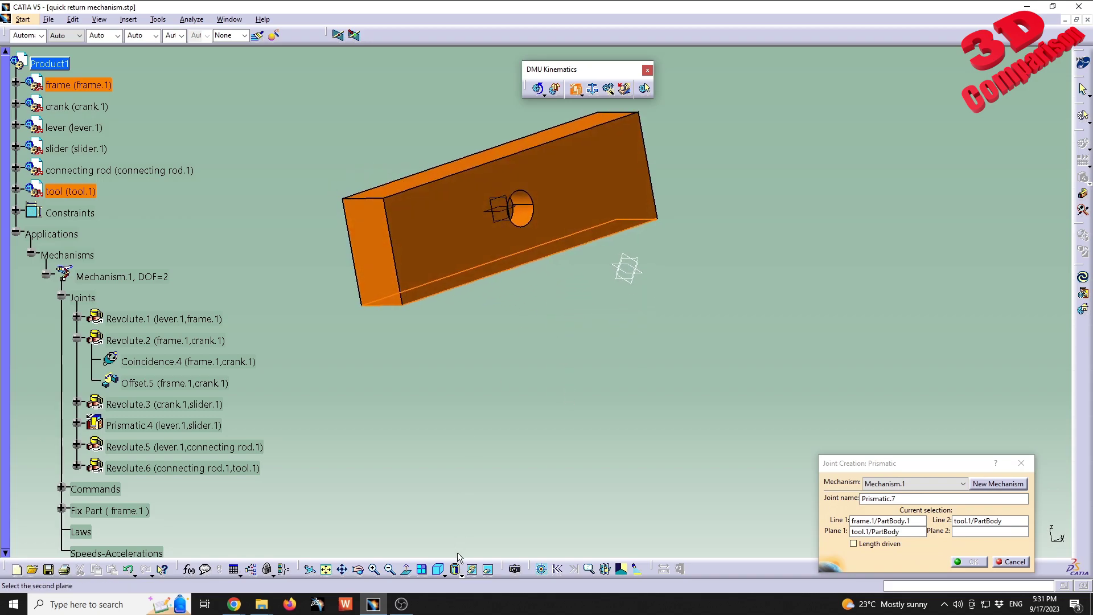
pyautogui.click(488, 568)
pyautogui.moveTo(441, 303); pyautogui.dragTo(496, 302, button='middle')
pyautogui.click(492, 293)
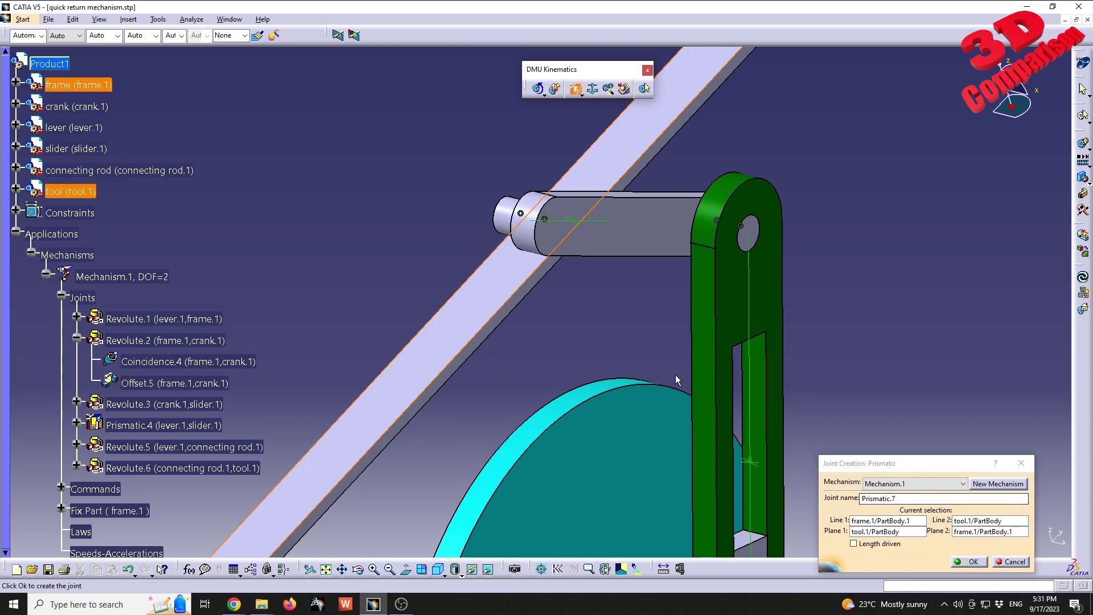
pyautogui.click(973, 563)
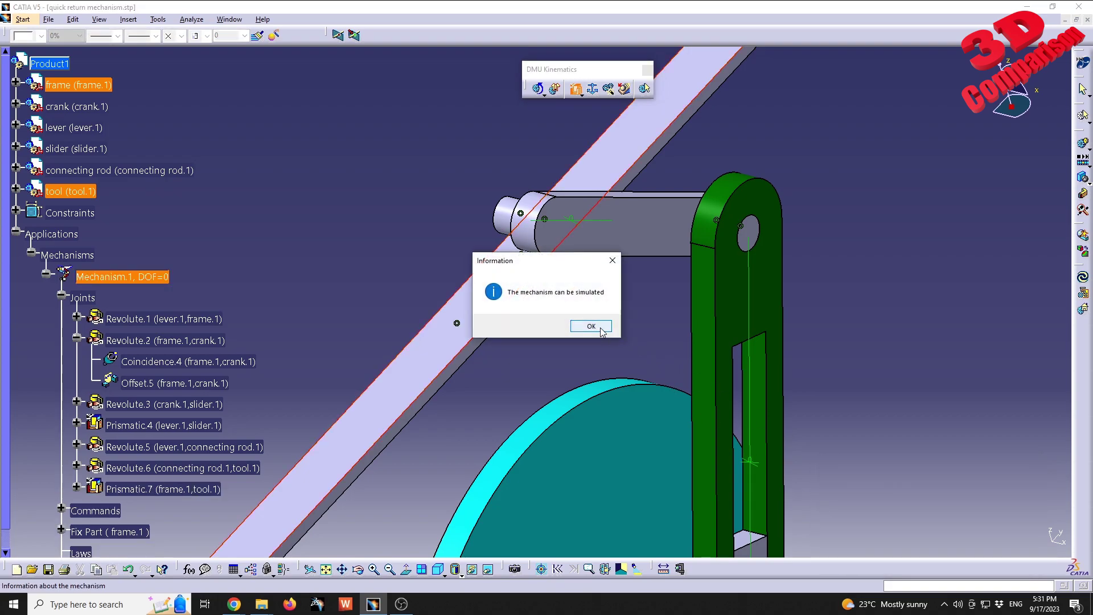
pyautogui.moveTo(572, 263); pyautogui.dragTo(525, 306)
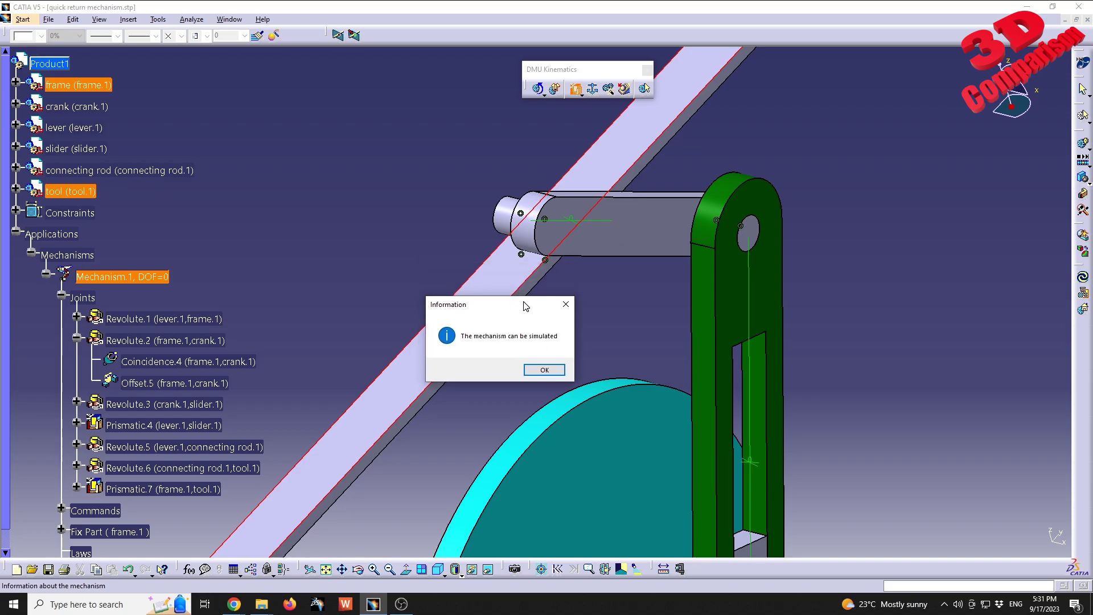
pyautogui.click(545, 370)
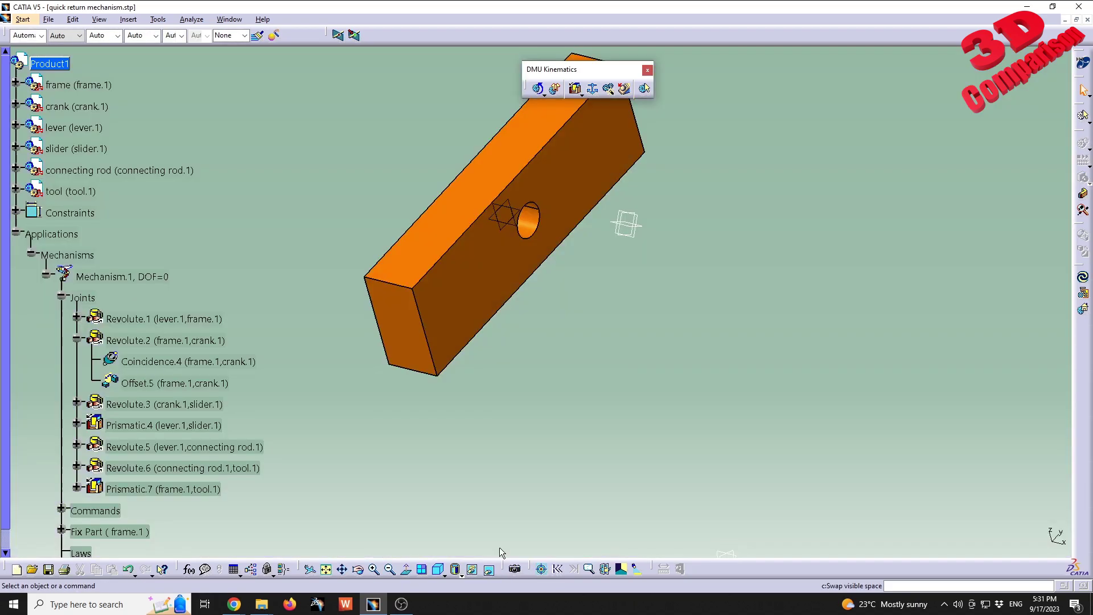
# - Show the tool block again and return to the visible space with the whole assembly in view
pyautogui.rightClick(493, 268)
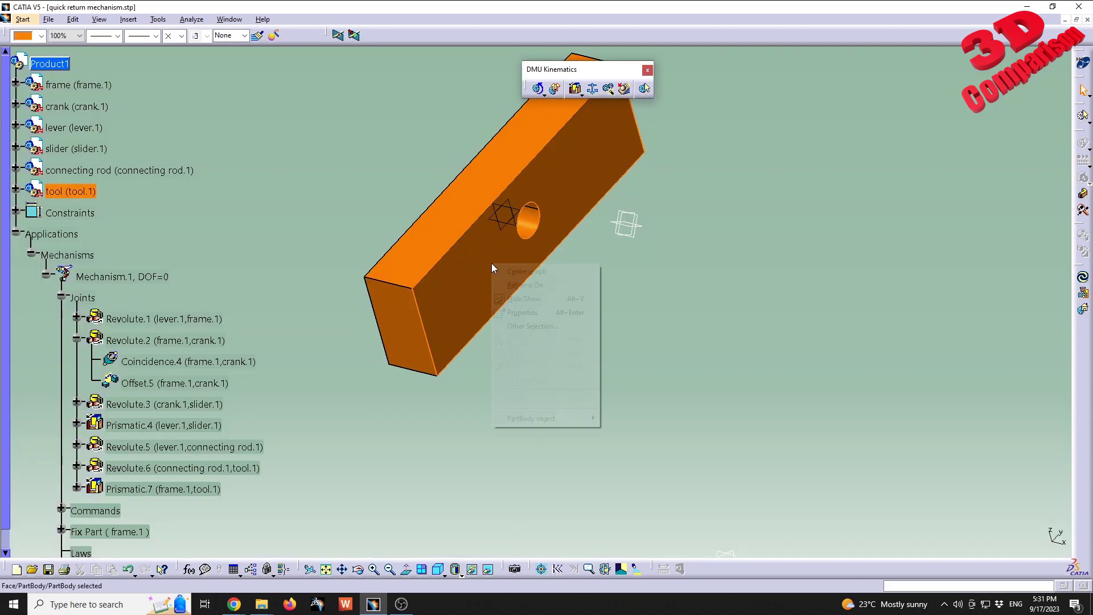
pyautogui.click(524, 298)
pyautogui.click(488, 569)
pyautogui.moveTo(592, 359); pyautogui.dragTo(481, 362, button='middle')
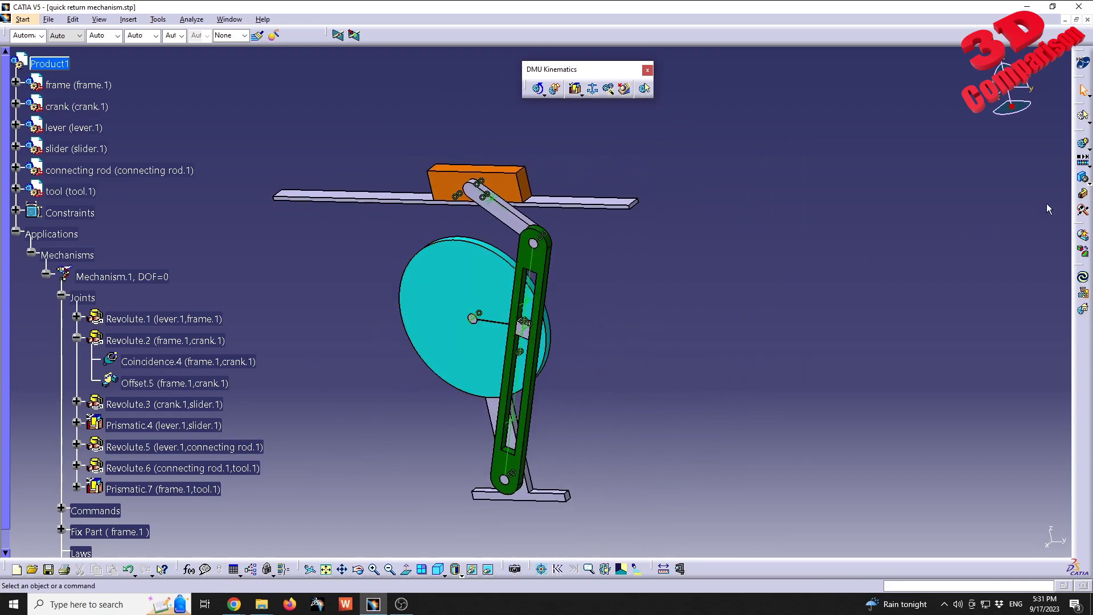
# - Start a simulation of Mechanism.1 and insert a shot with Command.1 at -360
pyautogui.click(1083, 142)
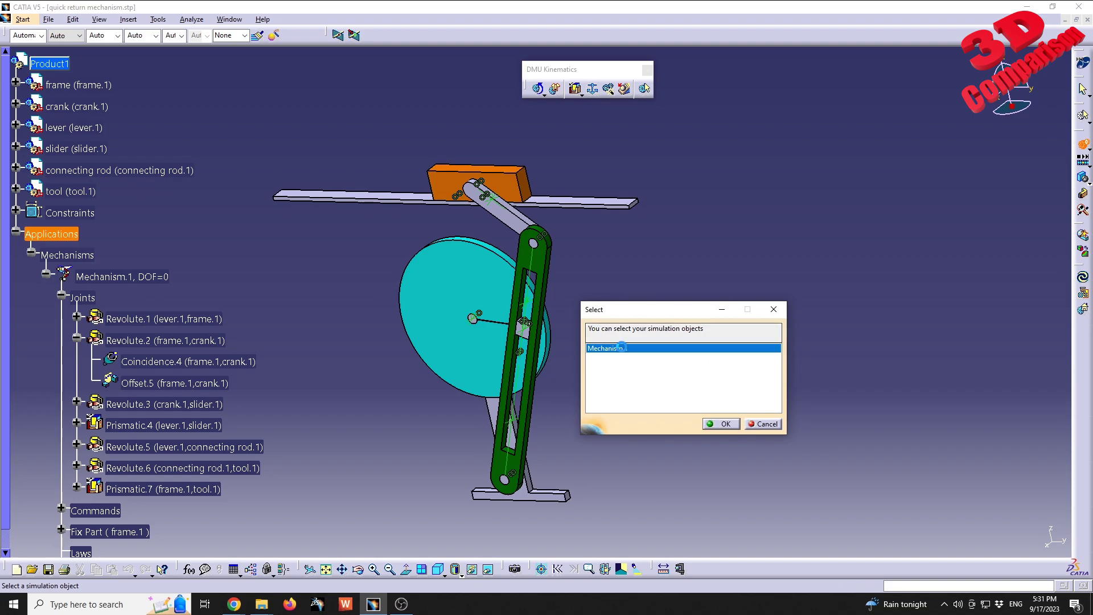
pyautogui.doubleClick(622, 347)
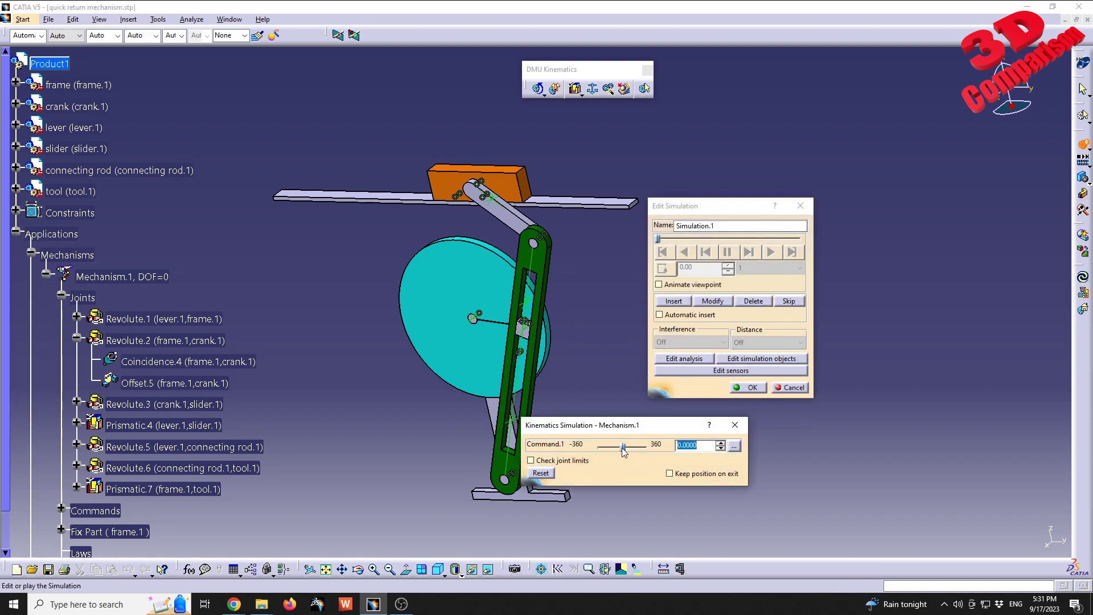
pyautogui.moveTo(619, 444); pyautogui.dragTo(585, 449)
pyautogui.click(673, 301)
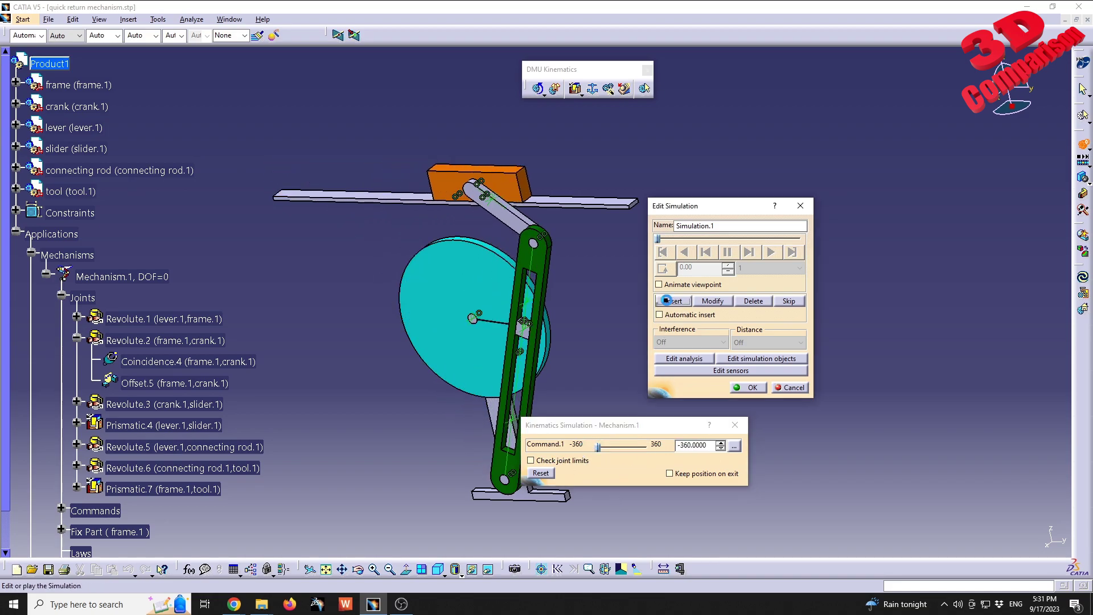
# - Play the simulation with a 0.01 interpolation step, change its loop mode, and cancel the simulation
pyautogui.click(771, 268)
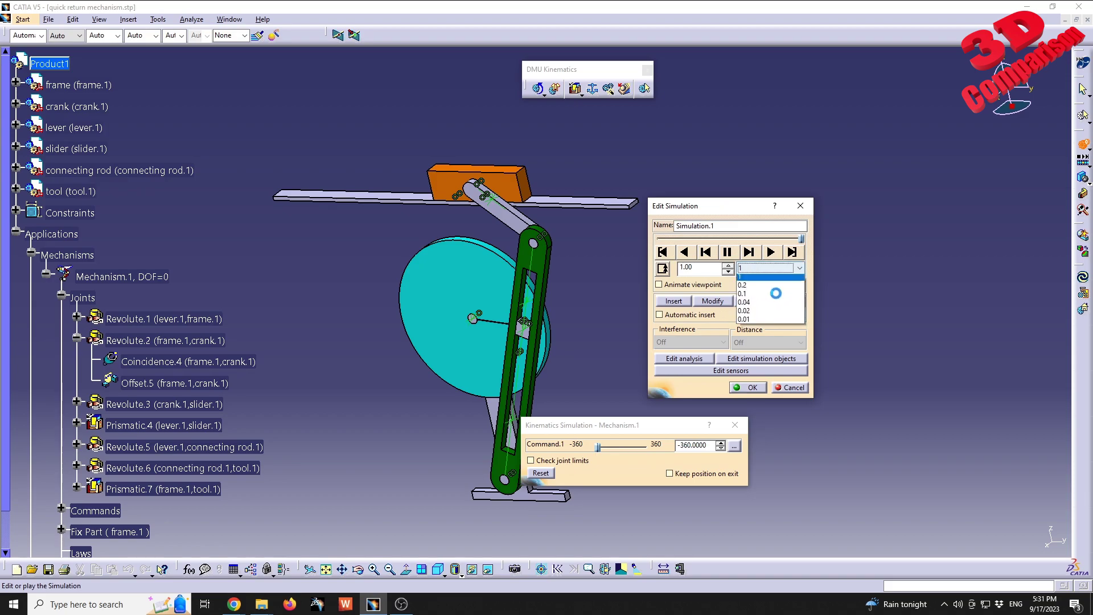
pyautogui.click(771, 323)
pyautogui.click(771, 253)
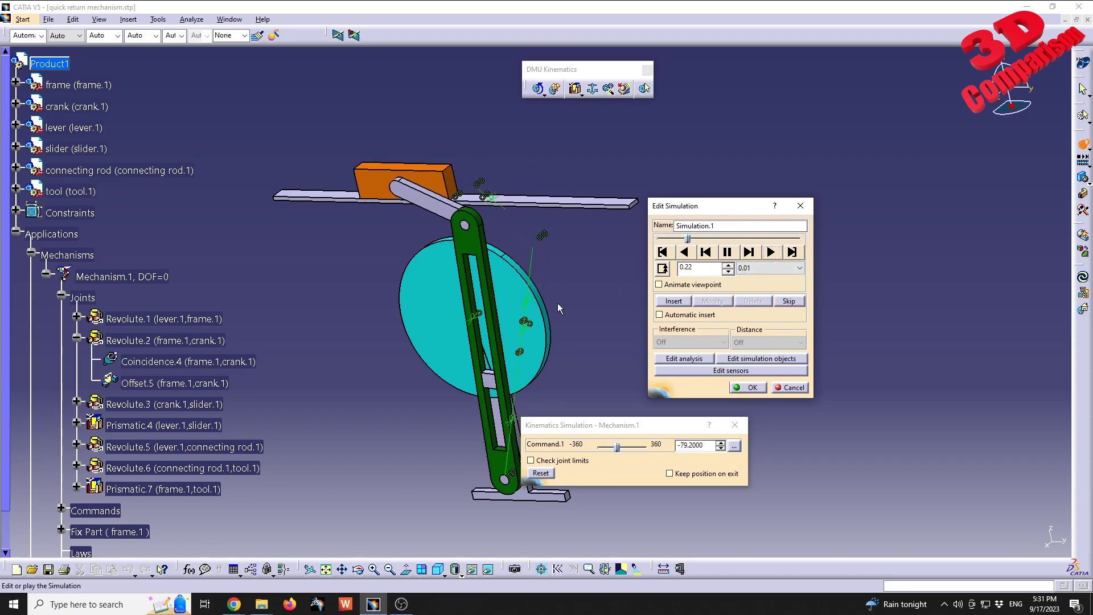
pyautogui.click(662, 268)
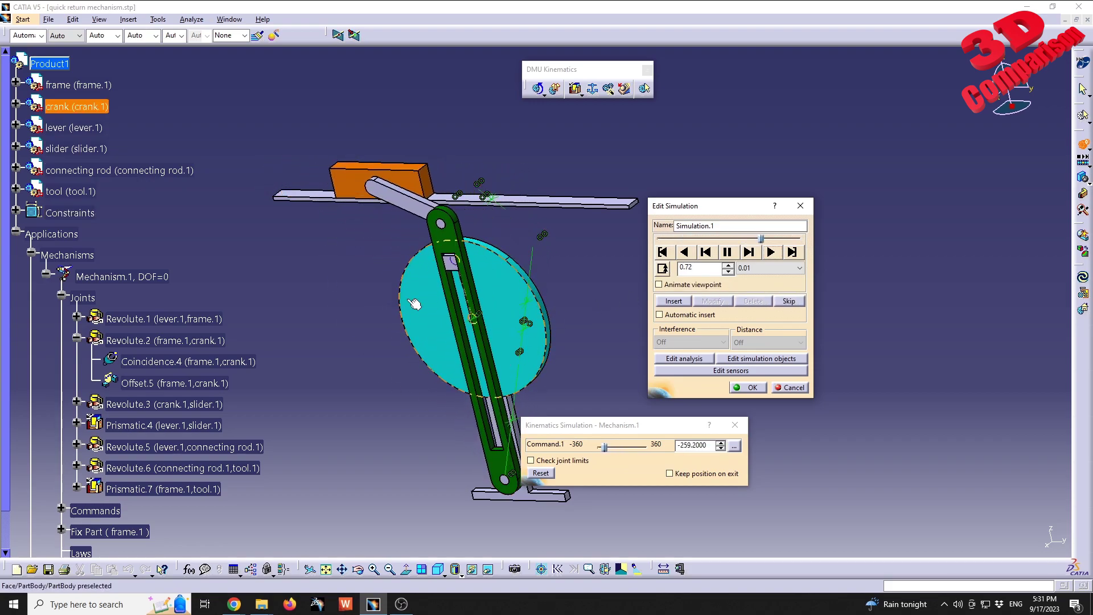
pyautogui.click(782, 389)
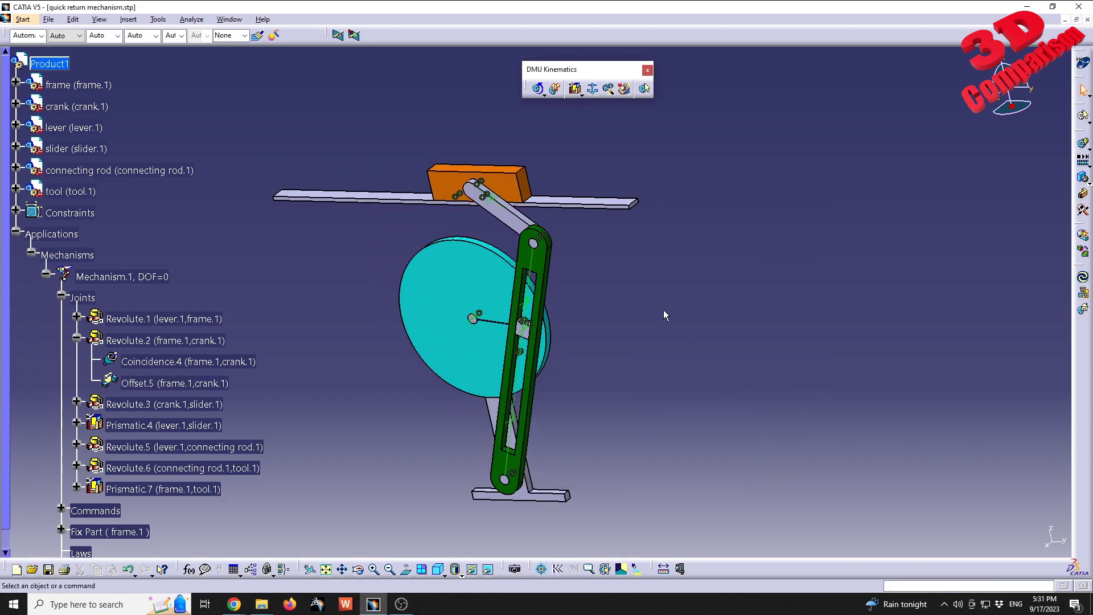
# - Switch the quick return product to the Assembly Design workbench
pyautogui.moveTo(637, 346); pyautogui.dragTo(636, 494, button='middle')
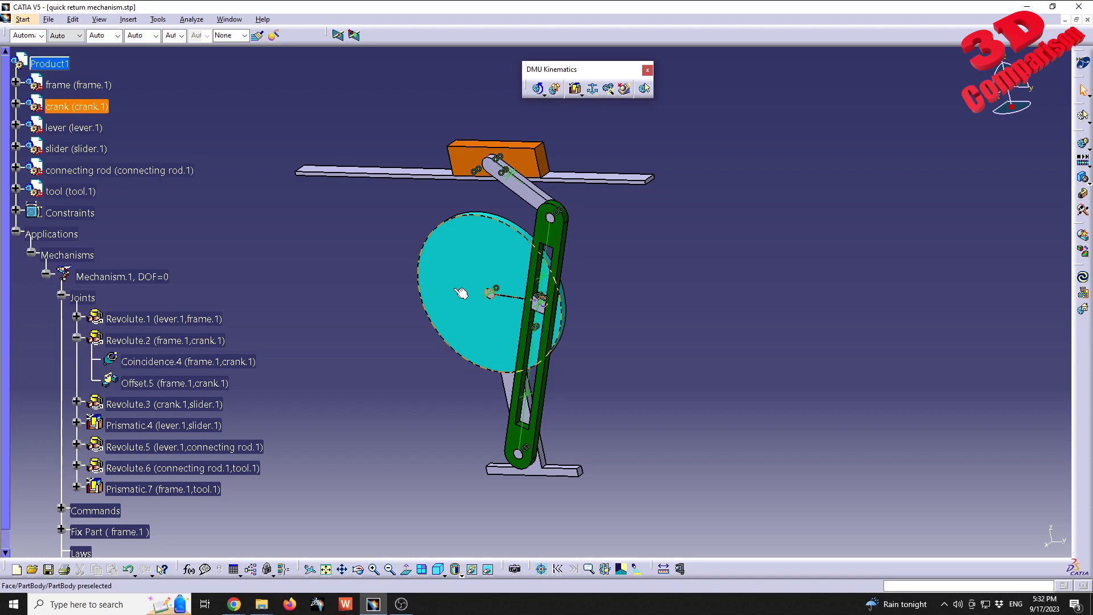
pyautogui.moveTo(422, 321); pyautogui.dragTo(608, 319, button='middle')
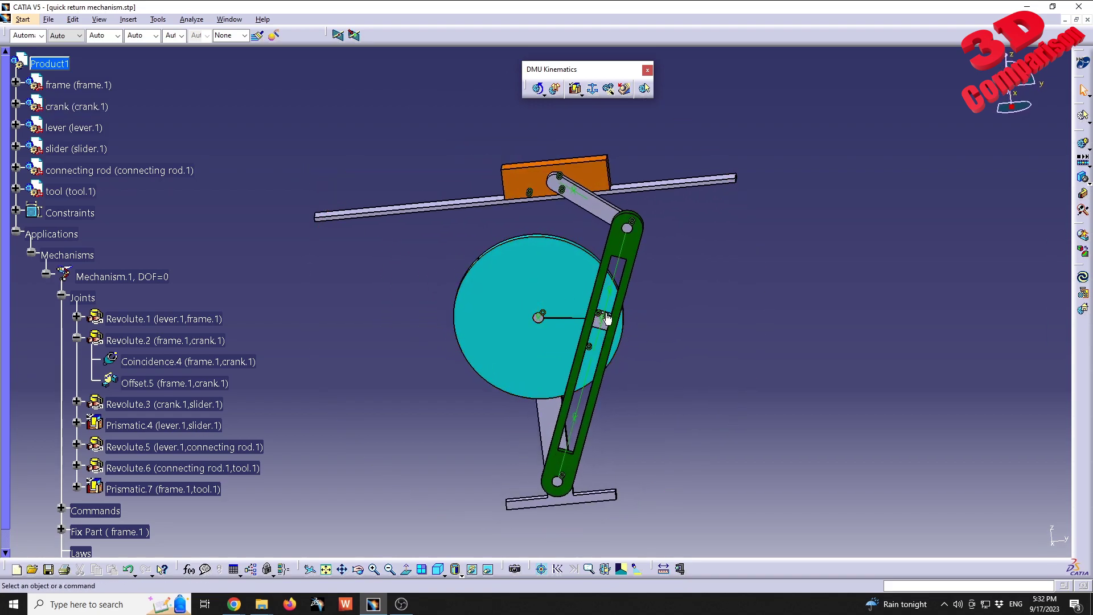
pyautogui.click(29, 21)
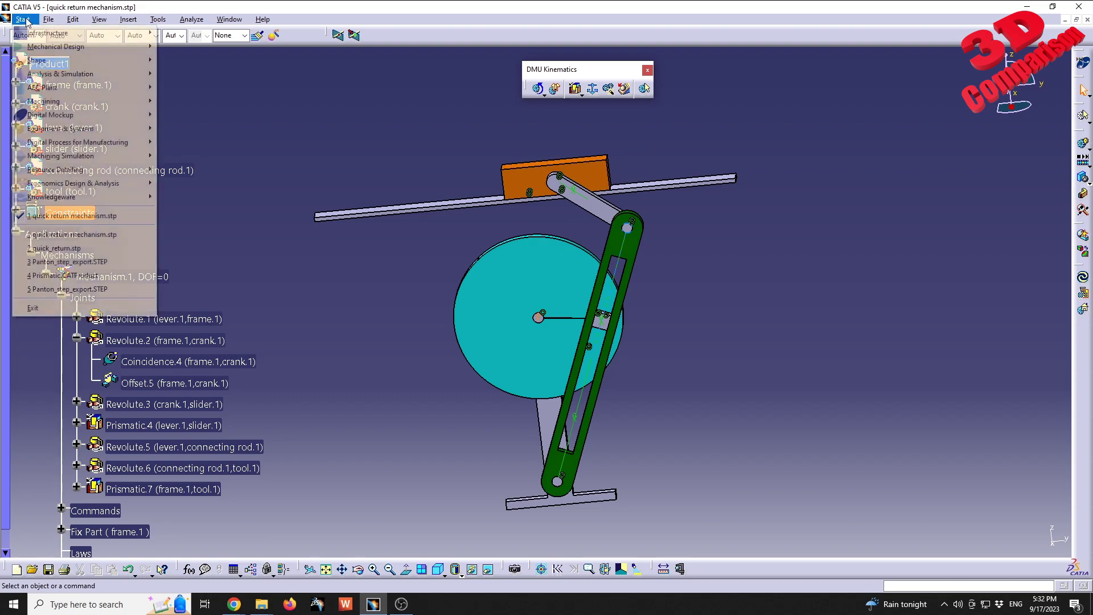
pyautogui.moveTo(64, 54)
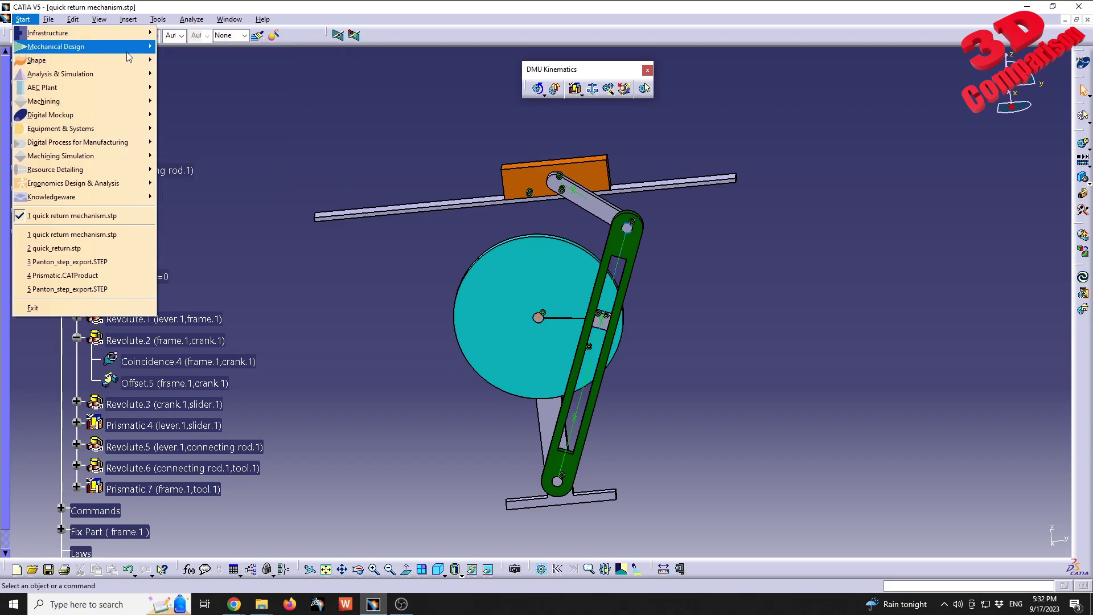
pyautogui.moveTo(129, 57)
pyautogui.click(197, 60)
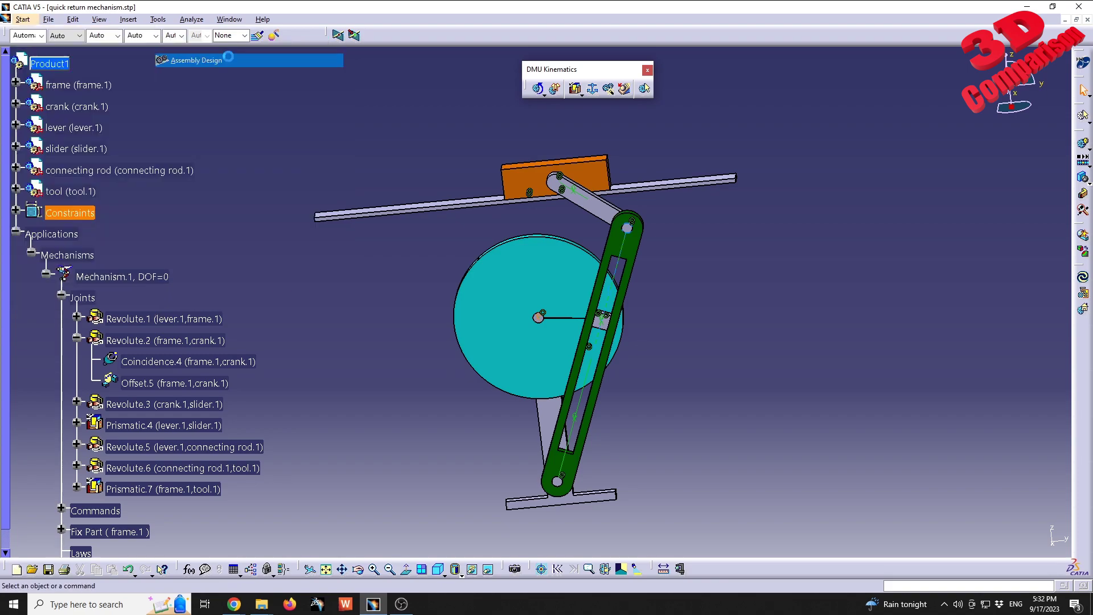
# - Start a section through the whole assembly and activate its Volume Cut
pyautogui.moveTo(472, 386); pyautogui.dragTo(534, 349, button='middle')
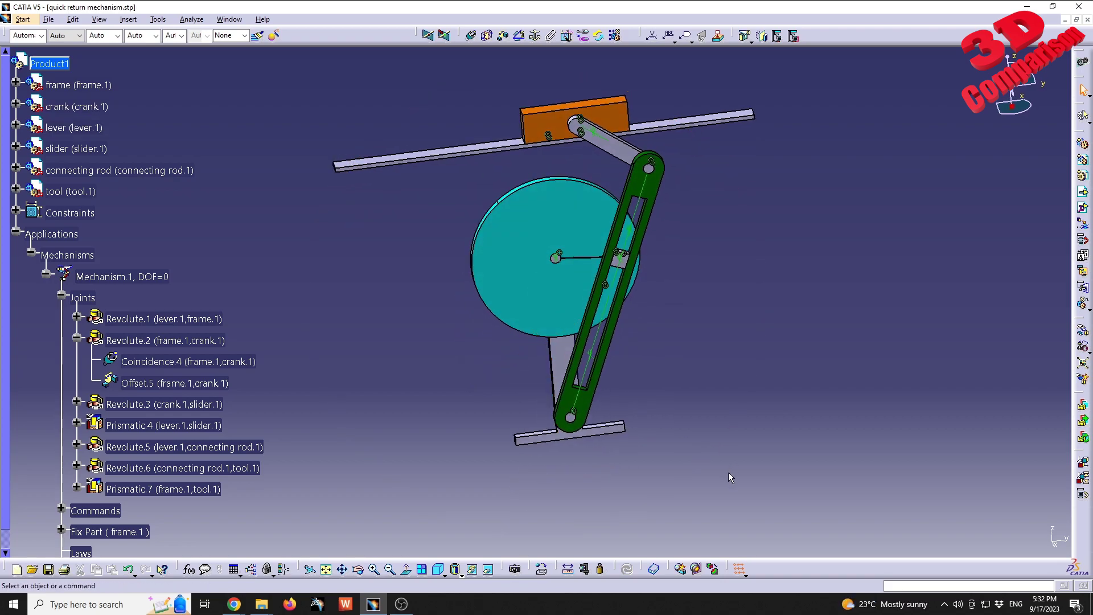
pyautogui.click(697, 569)
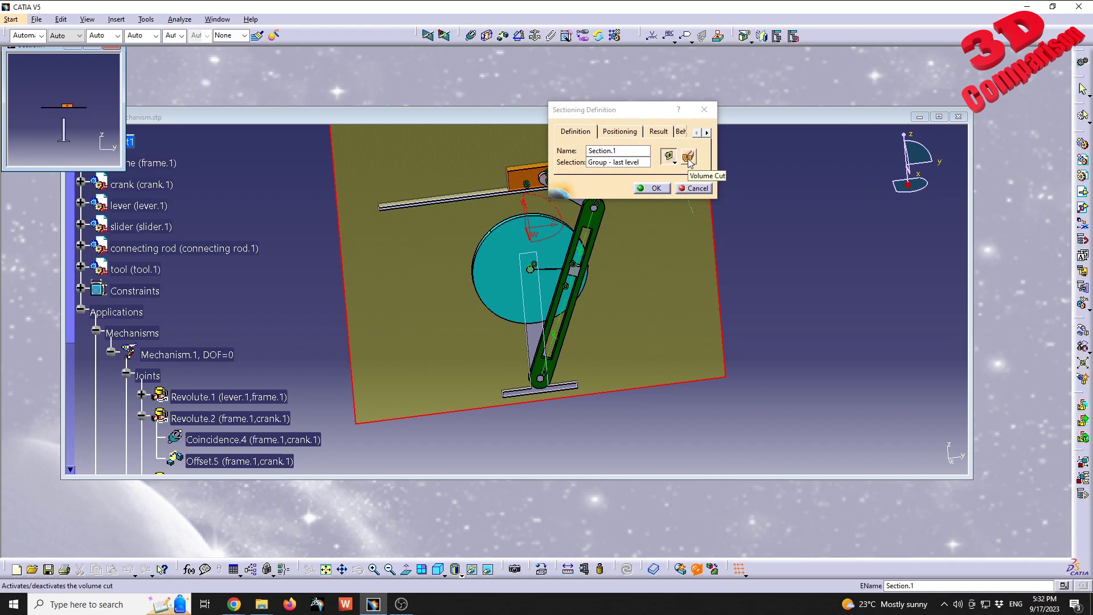
pyautogui.click(689, 161)
pyautogui.moveTo(560, 281); pyautogui.dragTo(589, 276, button='middle')
# - Try the section's X, Y and Z normal constraints, create it normal to Y, and maximize the document window
pyautogui.click(620, 132)
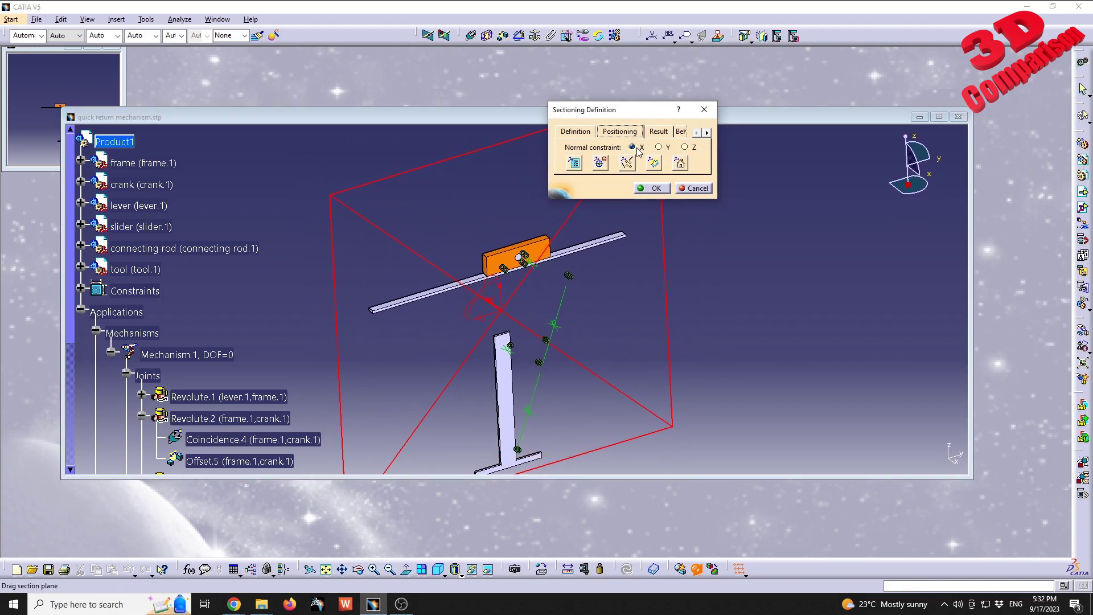
pyautogui.click(659, 147)
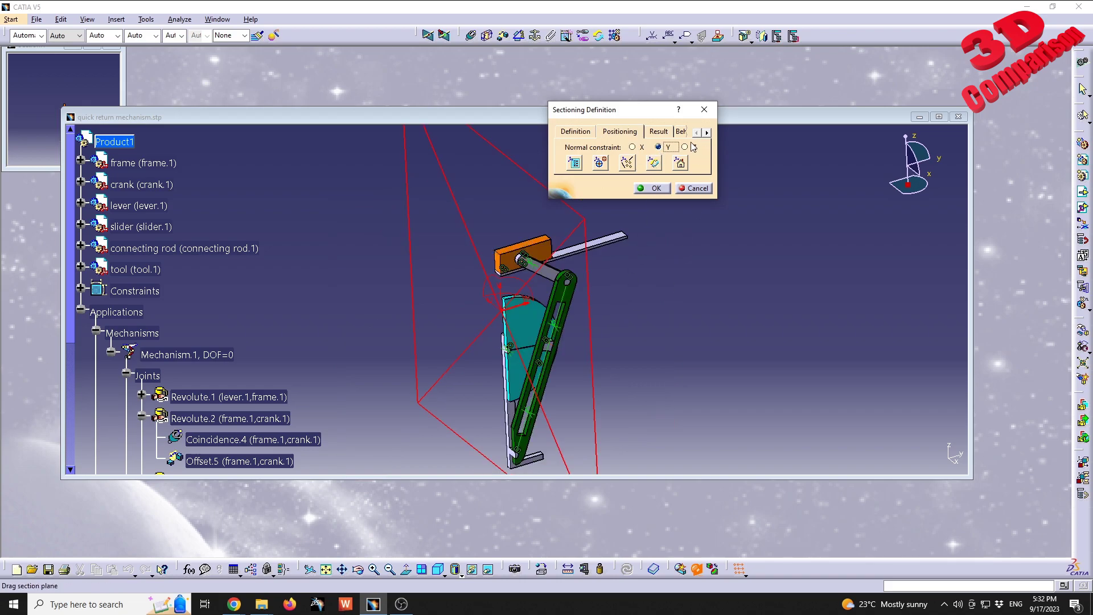
pyautogui.click(686, 148)
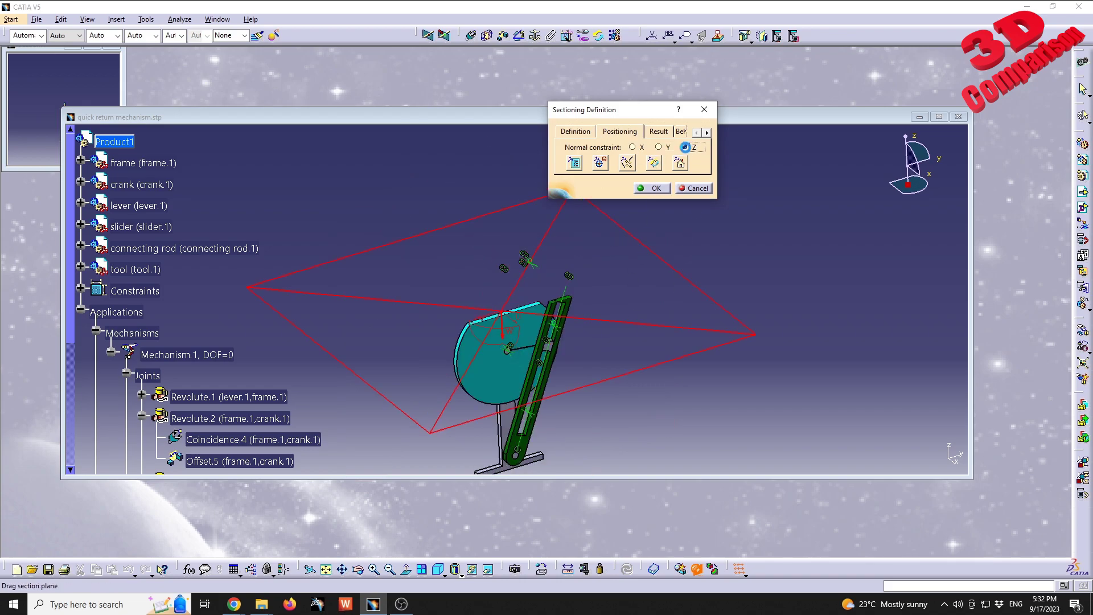
pyautogui.click(660, 148)
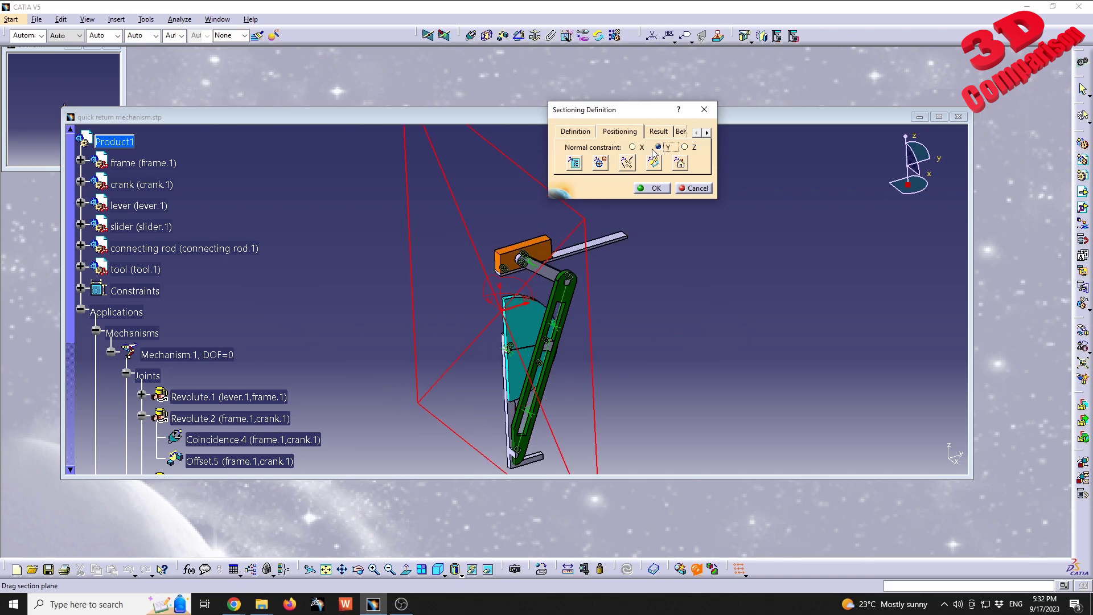
pyautogui.click(655, 189)
pyautogui.doubleClick(682, 117)
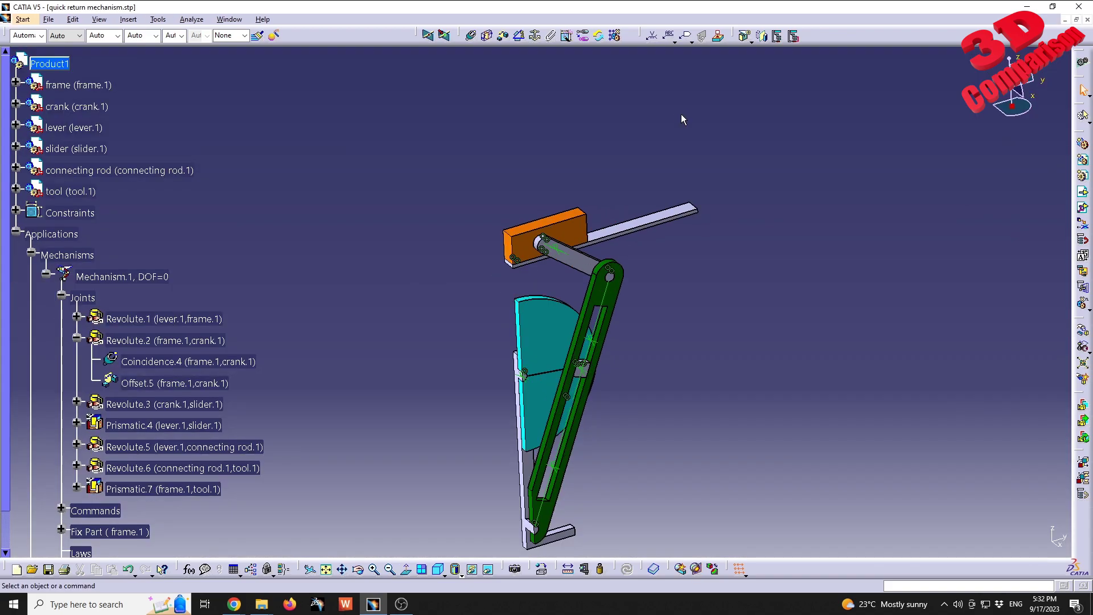
# - Collapse the Mechanisms branch and expand Sections in the specification tree to locate the new section
pyautogui.scroll(-1, 290, 296)
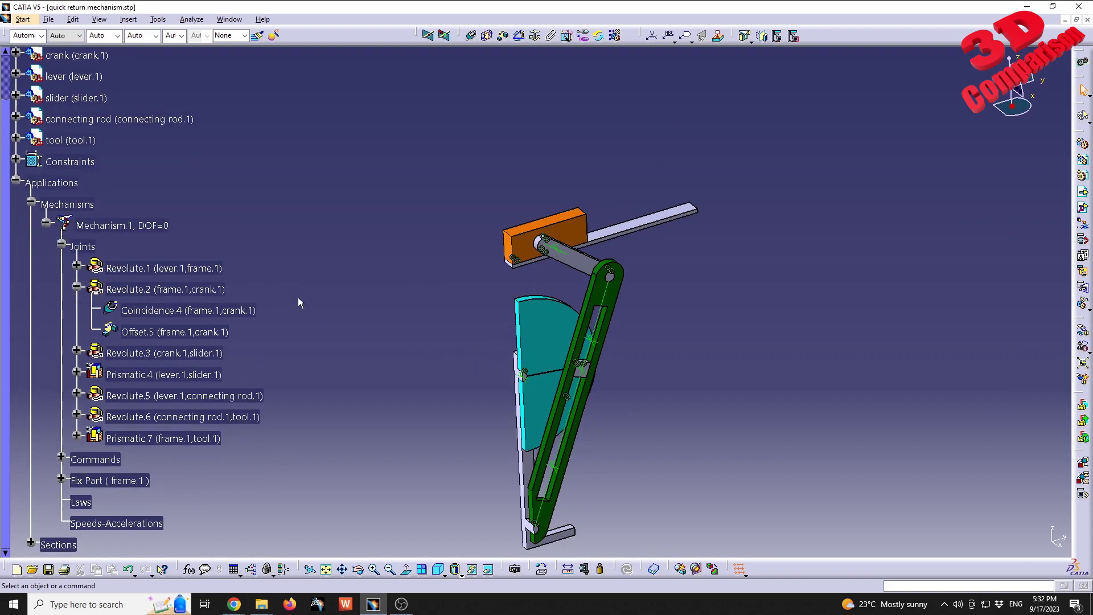
pyautogui.click(32, 202)
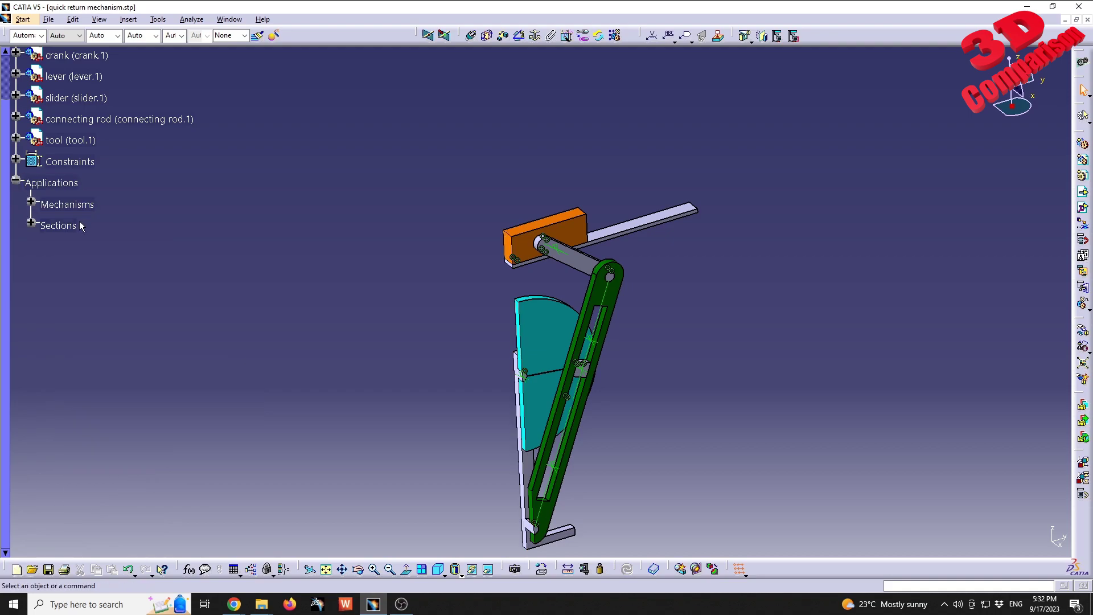
pyautogui.click(31, 222)
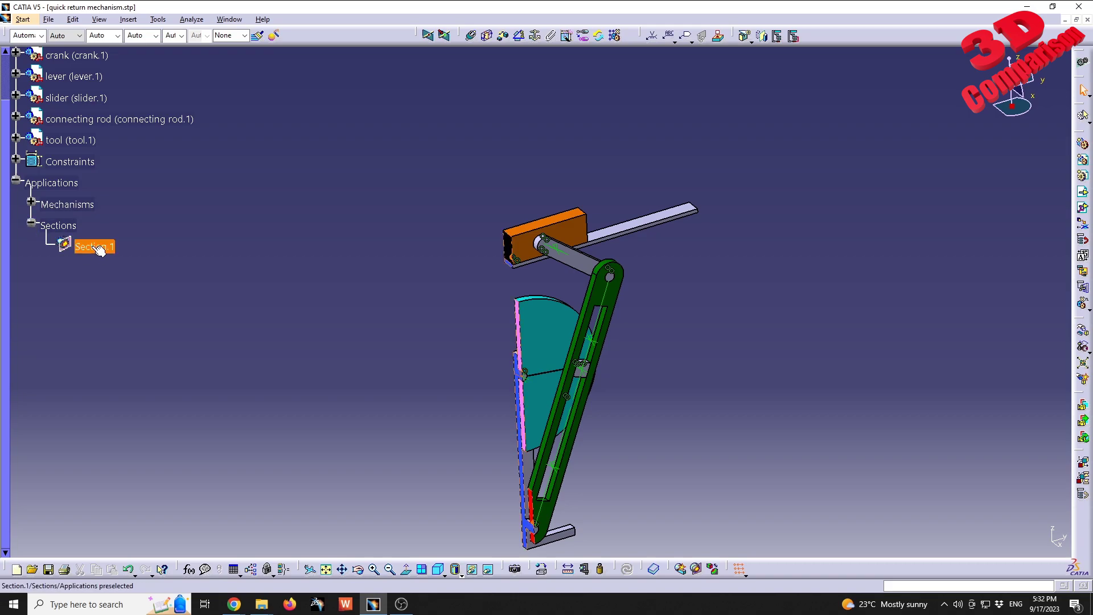
pyautogui.scroll(3, 113, 171)
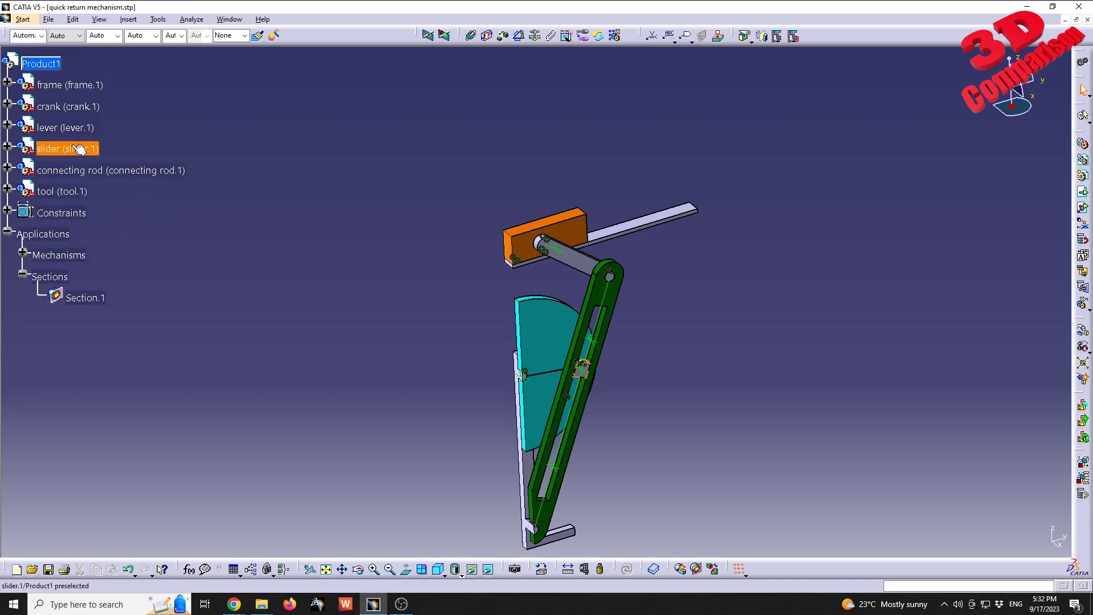
# - Switch the quick return product to the DMU Kinematics workbench
pyautogui.click(23, 18)
pyautogui.moveTo(67, 117)
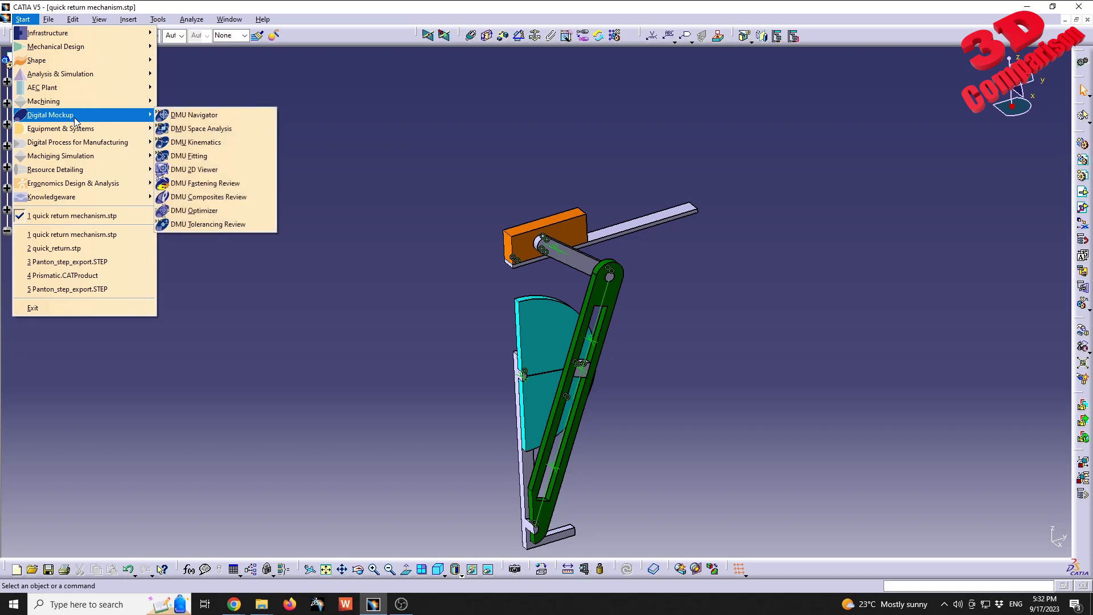
pyautogui.click(193, 142)
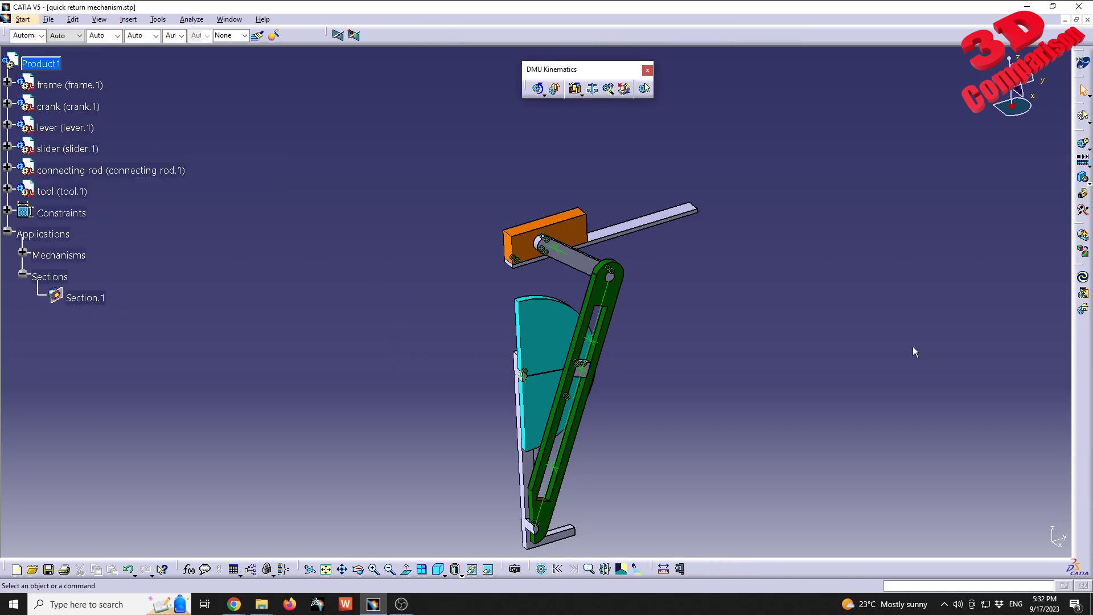
# - Create a simulation of Mechanism.1 and insert a position with Command.1 at 360
pyautogui.click(1083, 144)
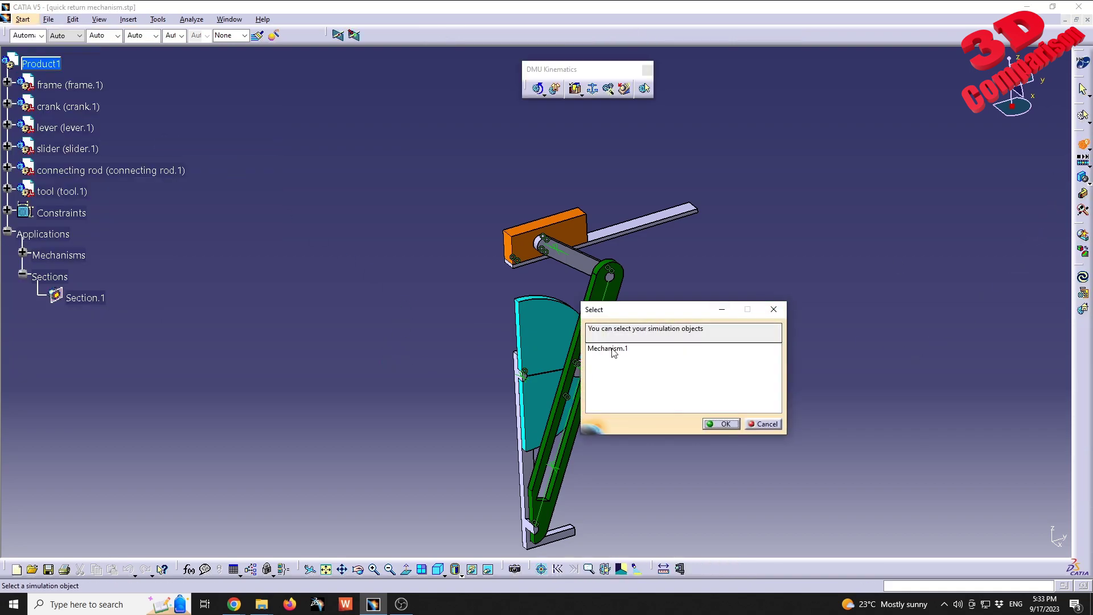
pyautogui.doubleClick(609, 349)
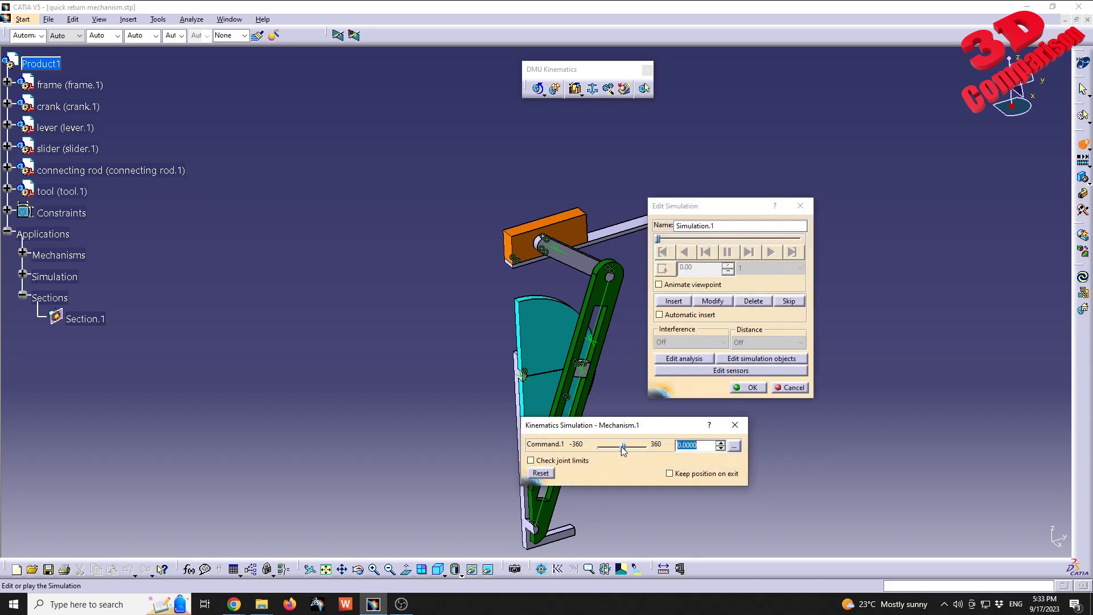
pyautogui.moveTo(624, 449); pyautogui.dragTo(660, 448)
pyautogui.click(681, 305)
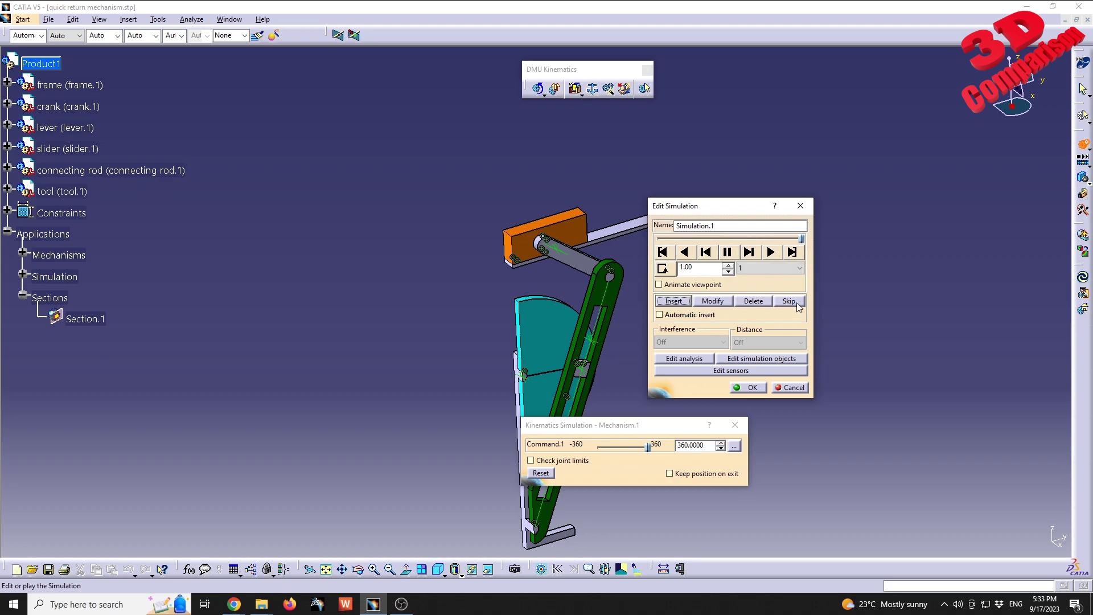
# - Play the simulation from its start at a 0.02 interpolation step, view the sectioned mechanism in motion, and accept the simulation
pyautogui.click(664, 251)
pyautogui.click(799, 267)
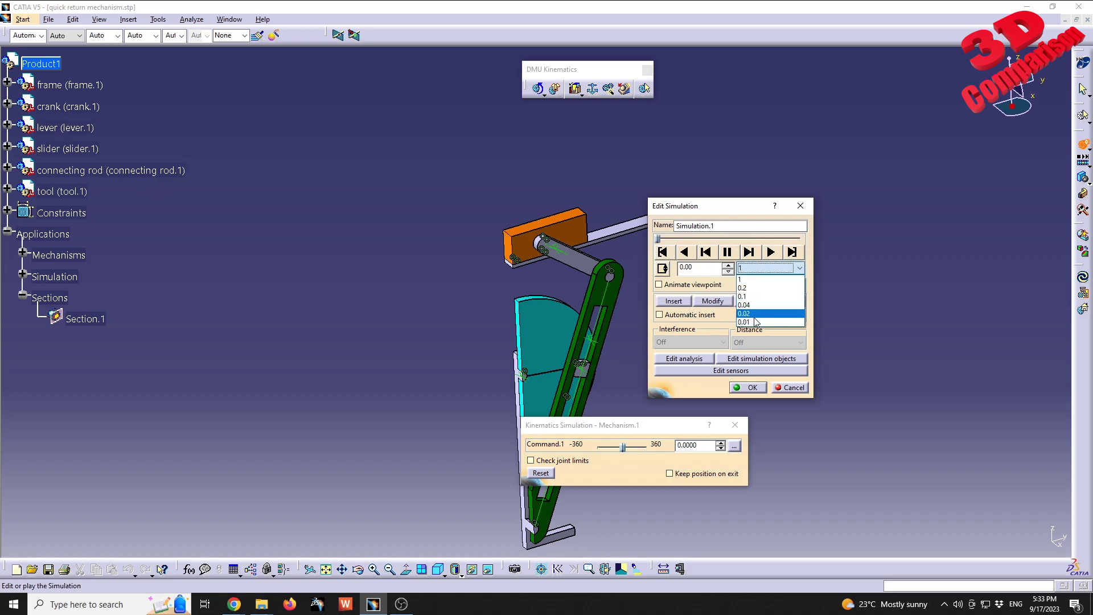
pyautogui.click(757, 316)
pyautogui.click(769, 256)
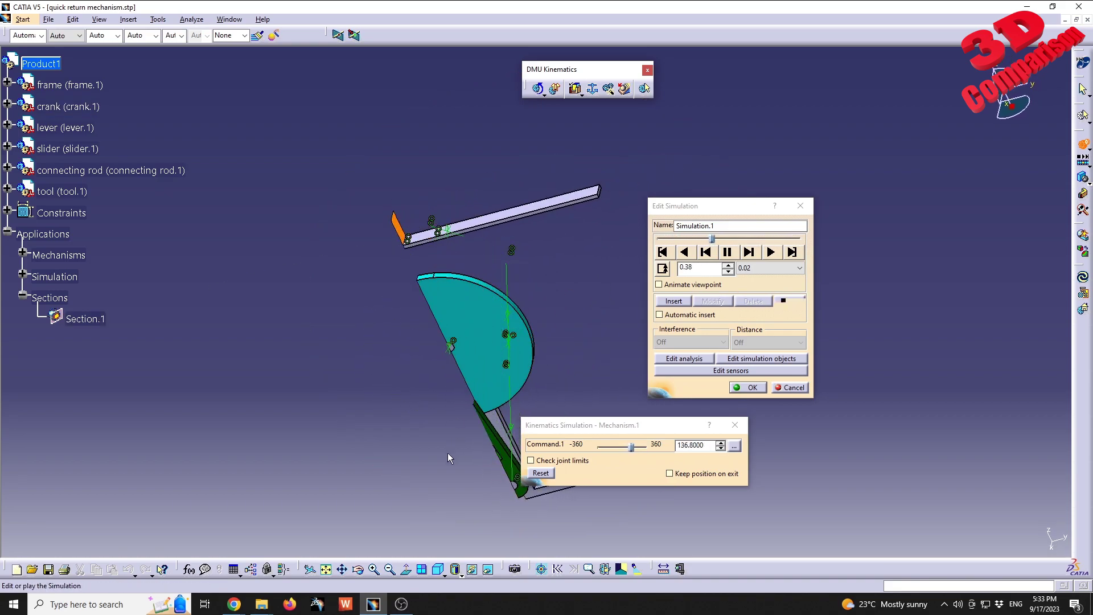
pyautogui.moveTo(442, 415); pyautogui.dragTo(585, 350, button='middle')
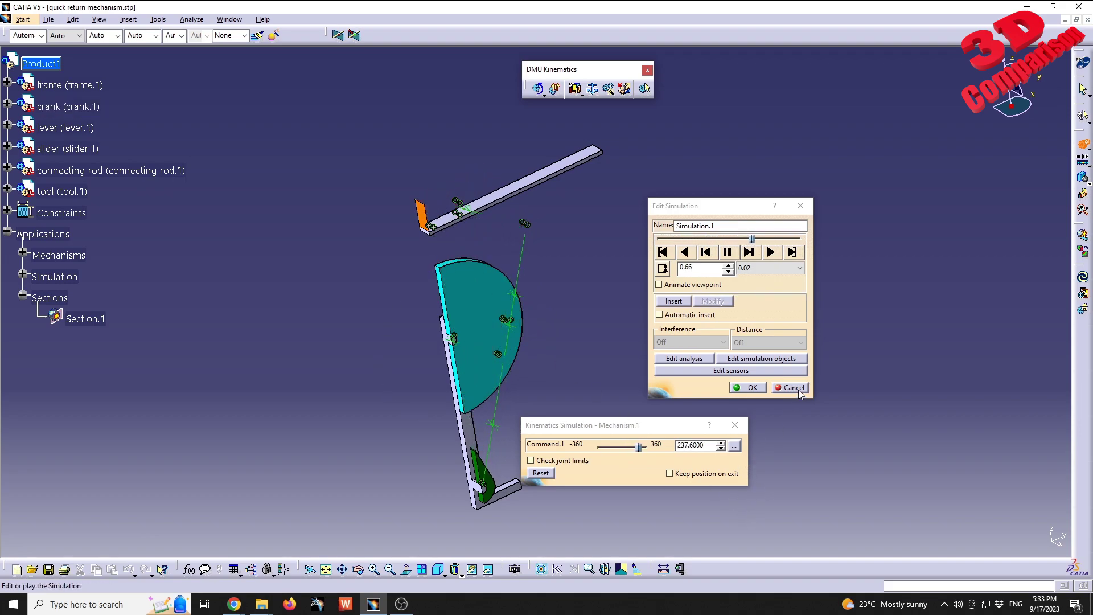
pyautogui.click(753, 388)
# - Deactivate the section cut of Section.1 to restore the full mechanism display
pyautogui.click(86, 320)
pyautogui.rightClick(78, 319)
pyautogui.moveTo(130, 479)
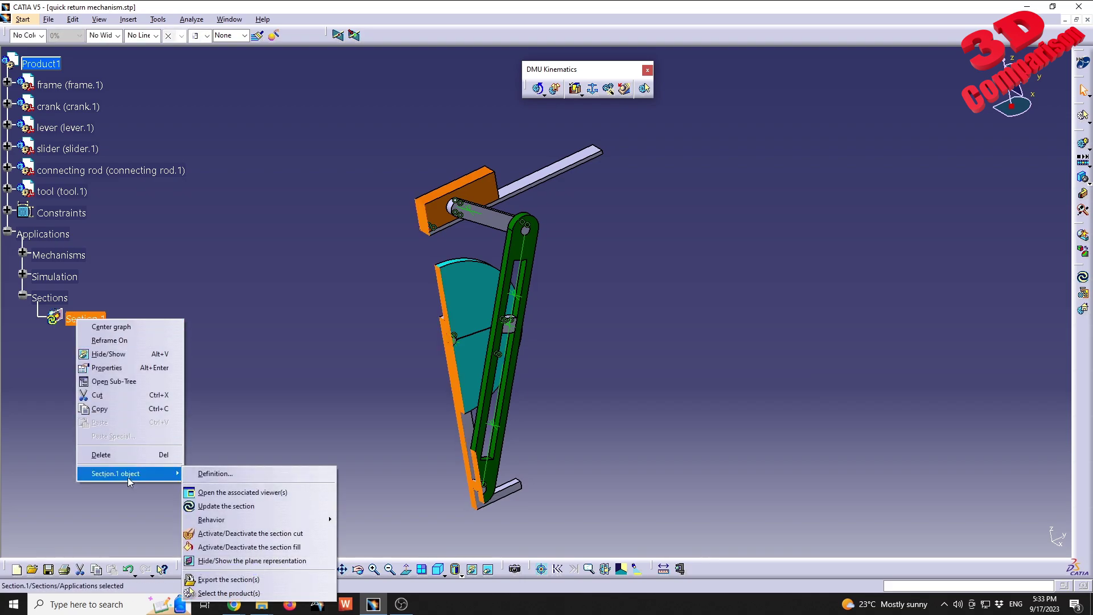
pyautogui.click(233, 533)
pyautogui.moveTo(607, 323); pyautogui.dragTo(162, 339, button='middle')
pyautogui.rightClick(80, 322)
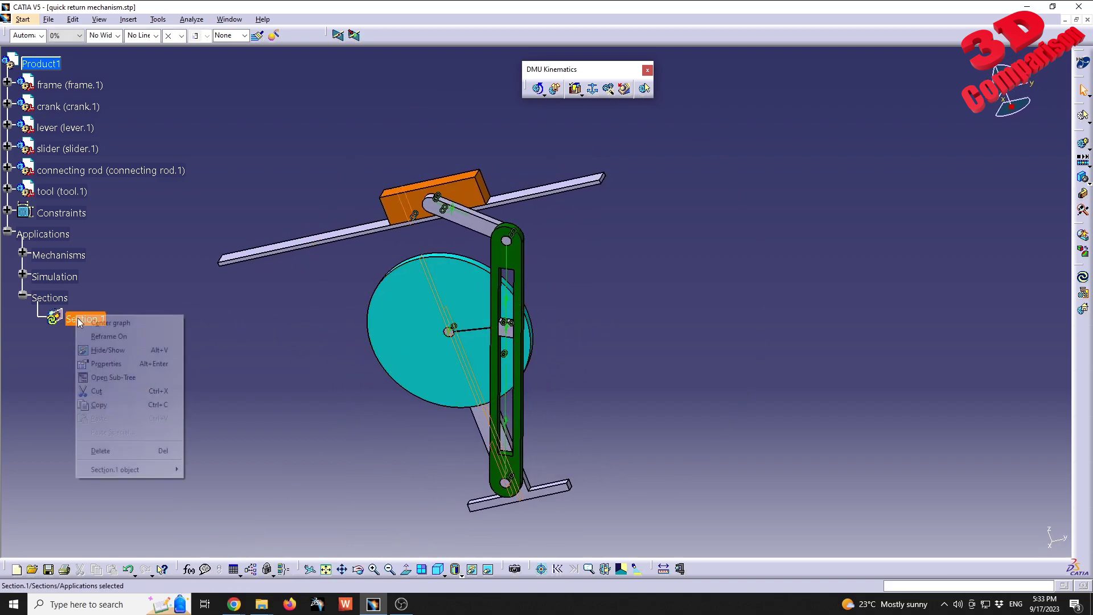
pyautogui.moveTo(149, 470)
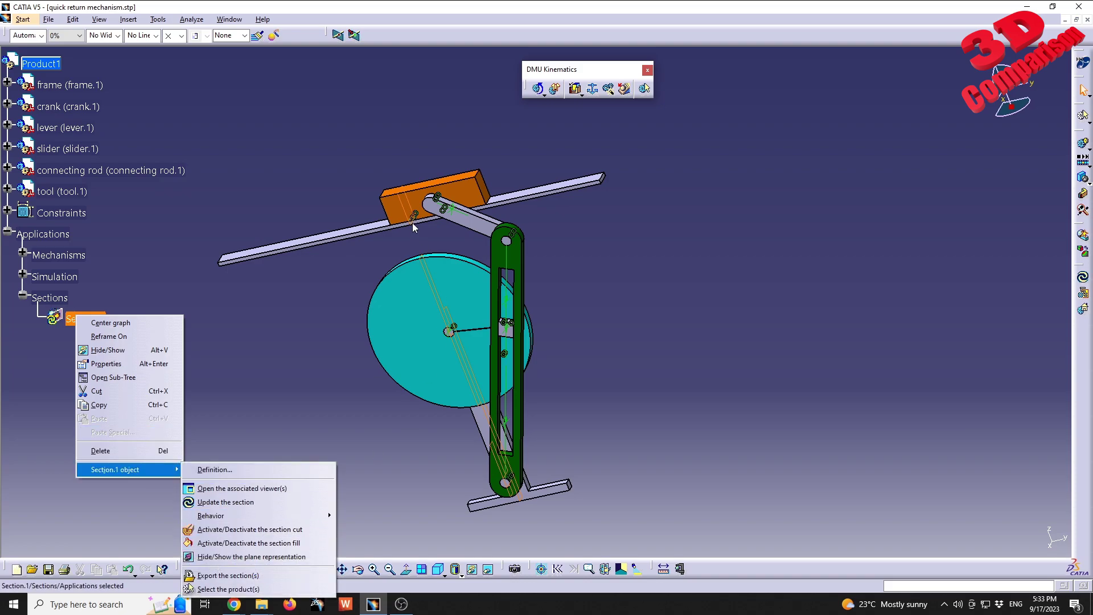
pyautogui.moveTo(433, 326); pyautogui.dragTo(586, 368, button='middle')
pyautogui.click(586, 367)
pyautogui.moveTo(583, 262); pyautogui.dragTo(573, 319, button='middle')
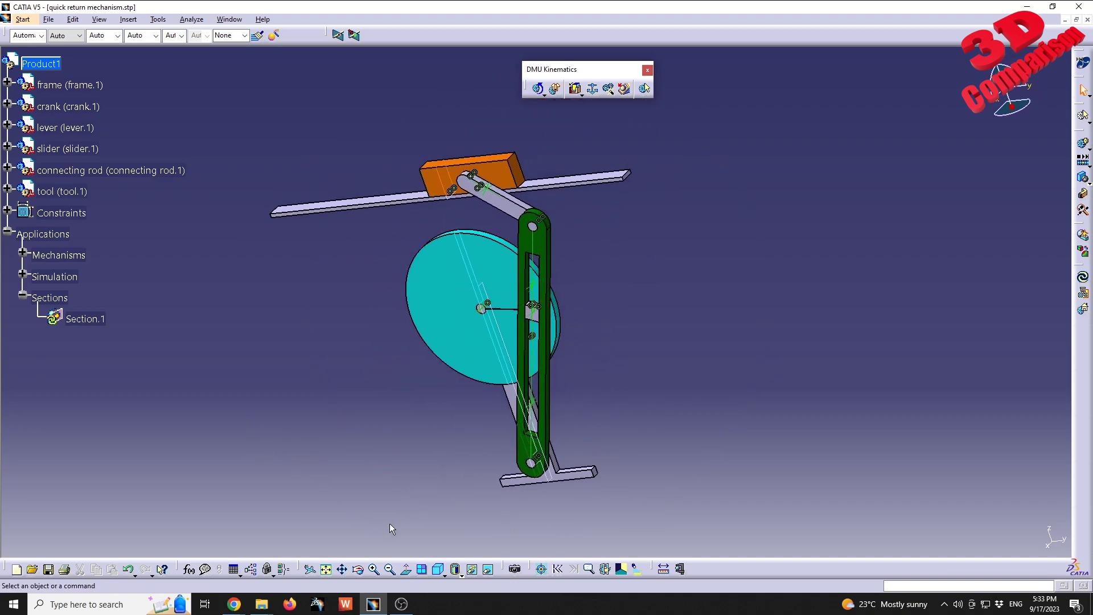
pyautogui.moveTo(466, 547); pyautogui.dragTo(38, 279)
pyautogui.moveTo(741, 353); pyautogui.dragTo(1011, 546)
pyautogui.hotkey('alt', 'Tab')
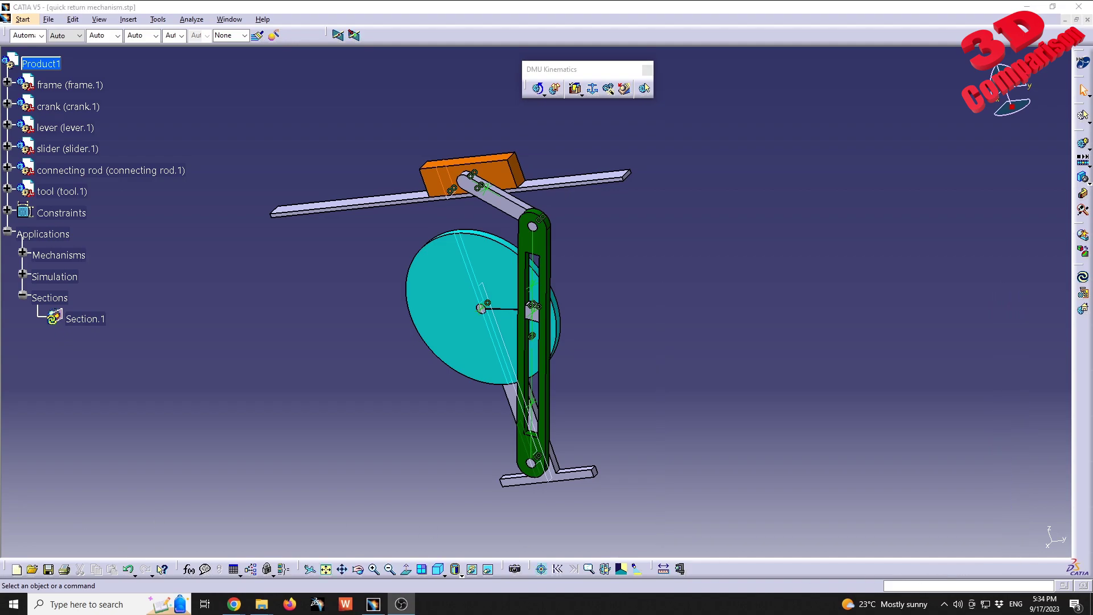